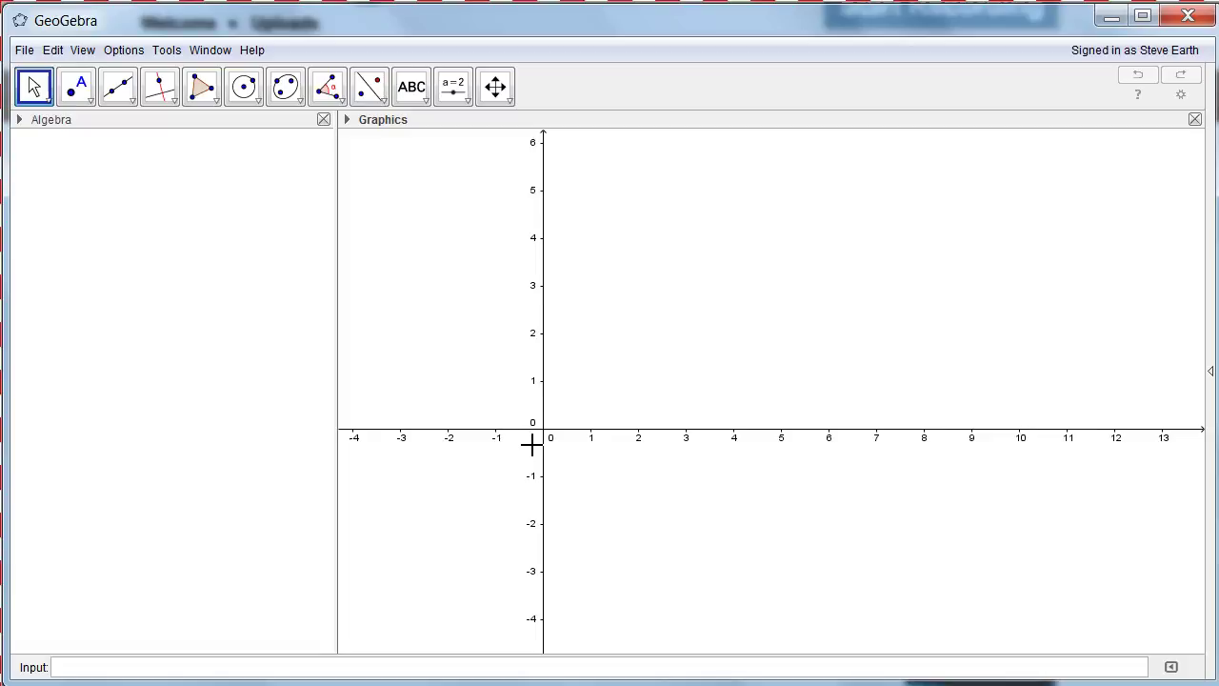
# Widen the Graphics view and pan the axes so the origin sits lower-left.
pyautogui.click(474, 384)
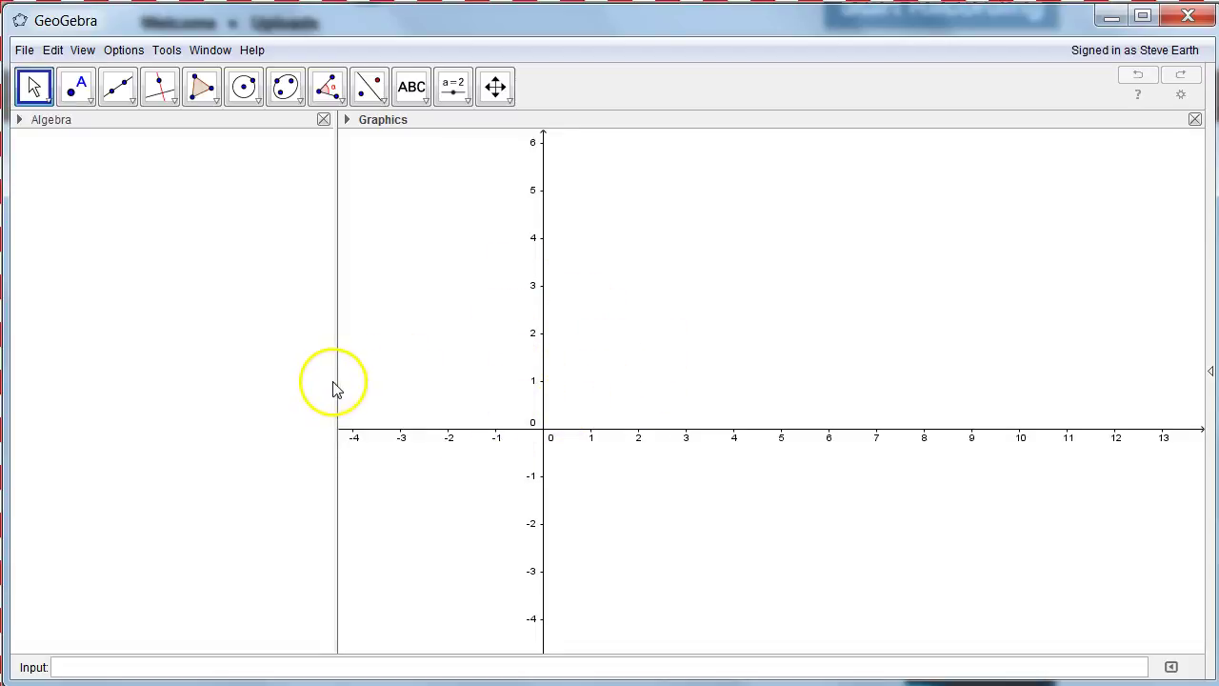
pyautogui.moveTo(338, 381); pyautogui.dragTo(238, 381)
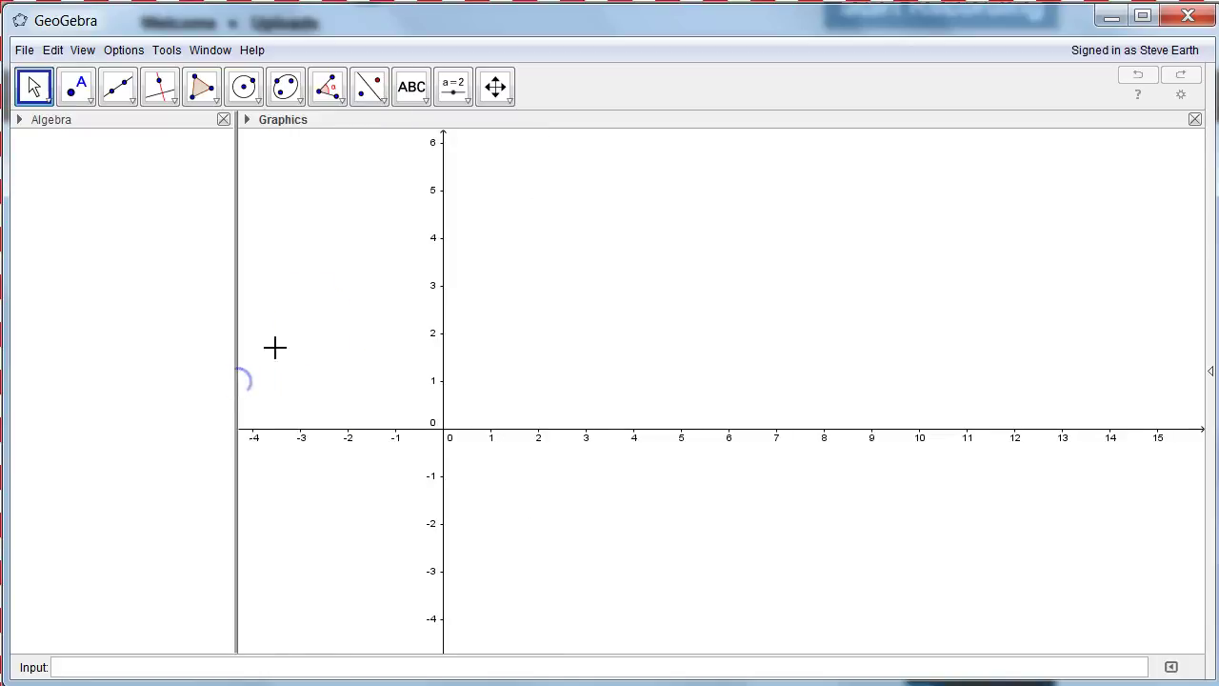
pyautogui.click(494, 90)
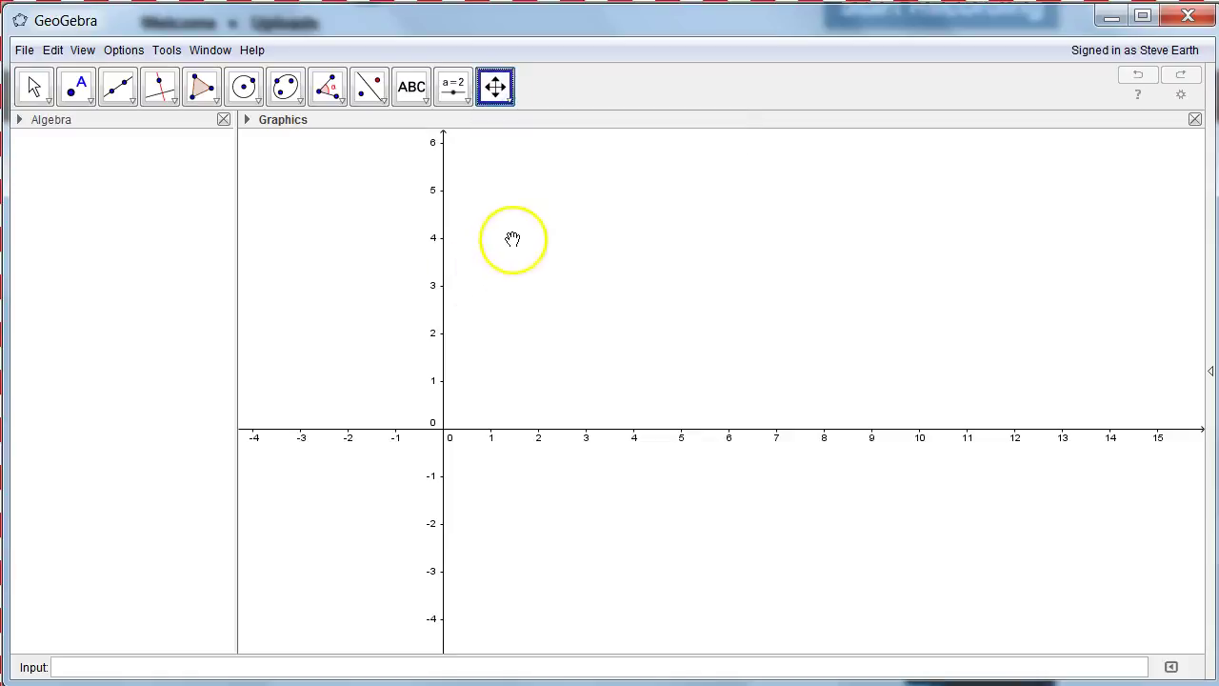
pyautogui.moveTo(514, 239); pyautogui.dragTo(445, 379)
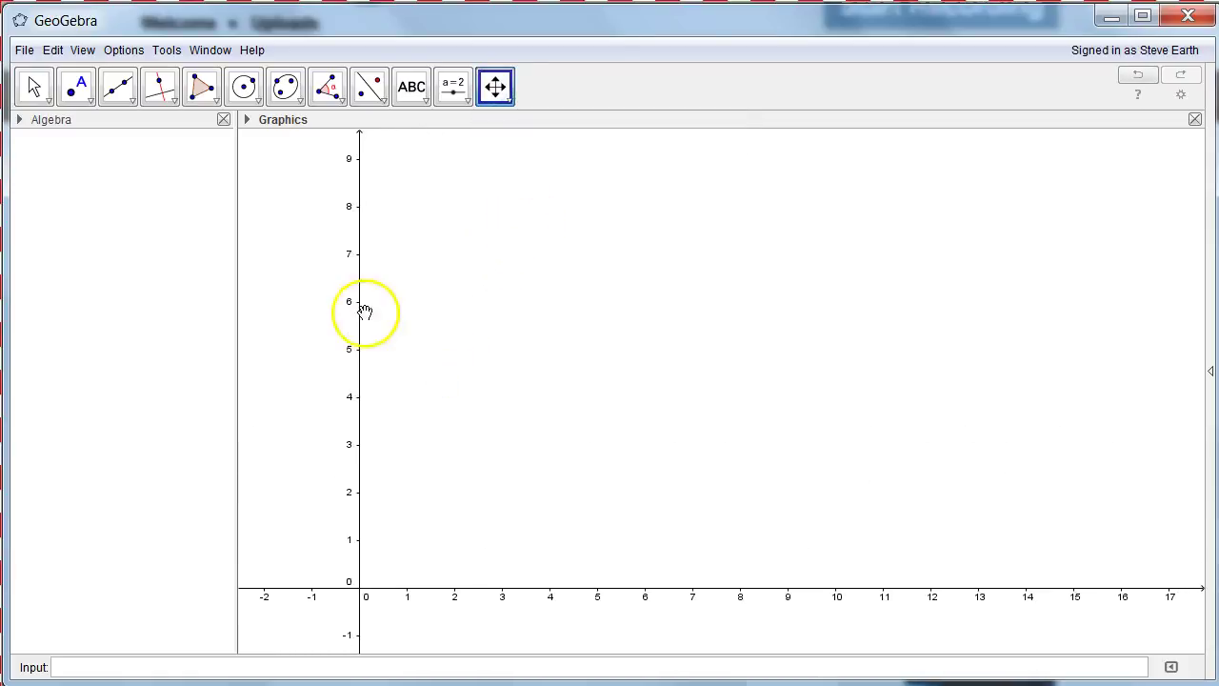
# Stretch the y-axis so it runs up to about 28 in steps of 5.
pyautogui.moveTo(362, 267); pyautogui.dragTo(358, 279)
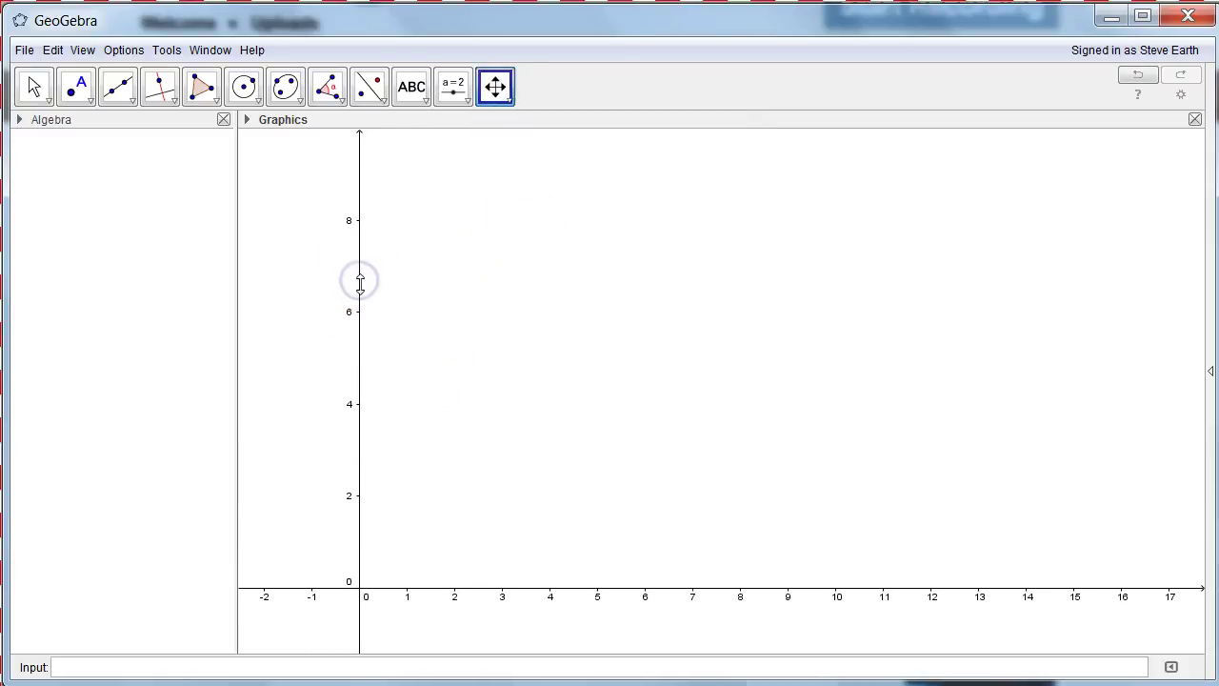
pyautogui.click(354, 281)
pyautogui.moveTo(359, 283); pyautogui.dragTo(359, 283)
pyautogui.moveTo(356, 344); pyautogui.dragTo(357, 487)
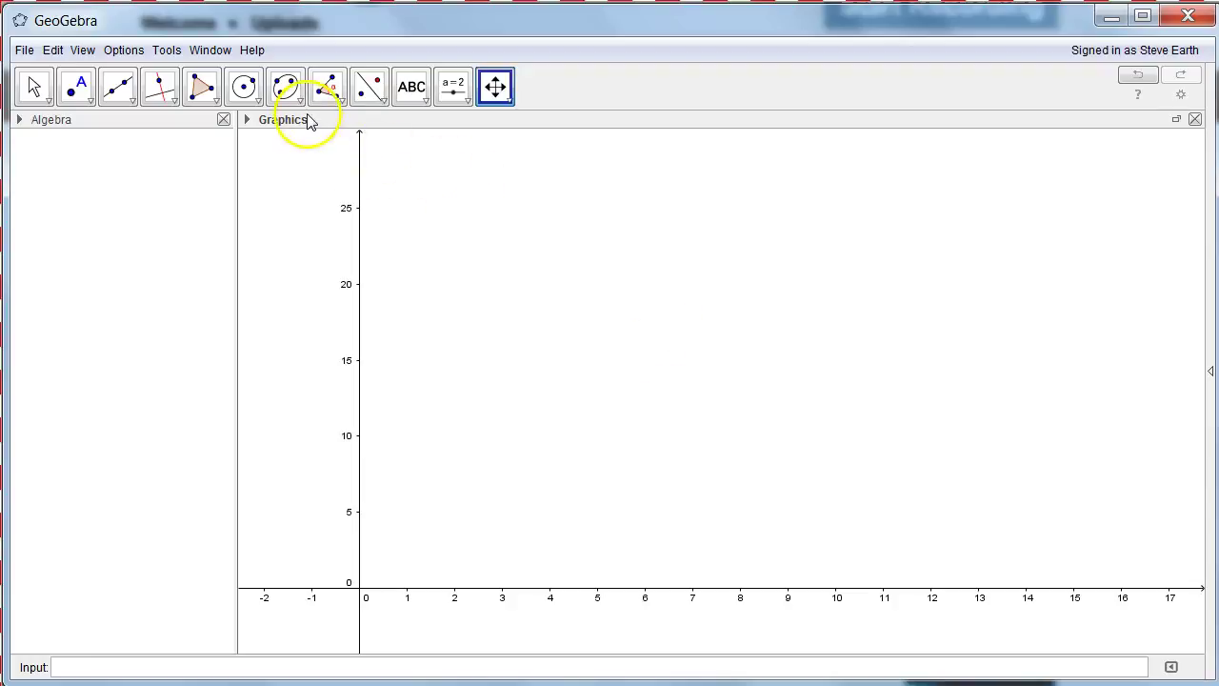
# Draw circle c centred at point A through point B.
pyautogui.click(244, 88)
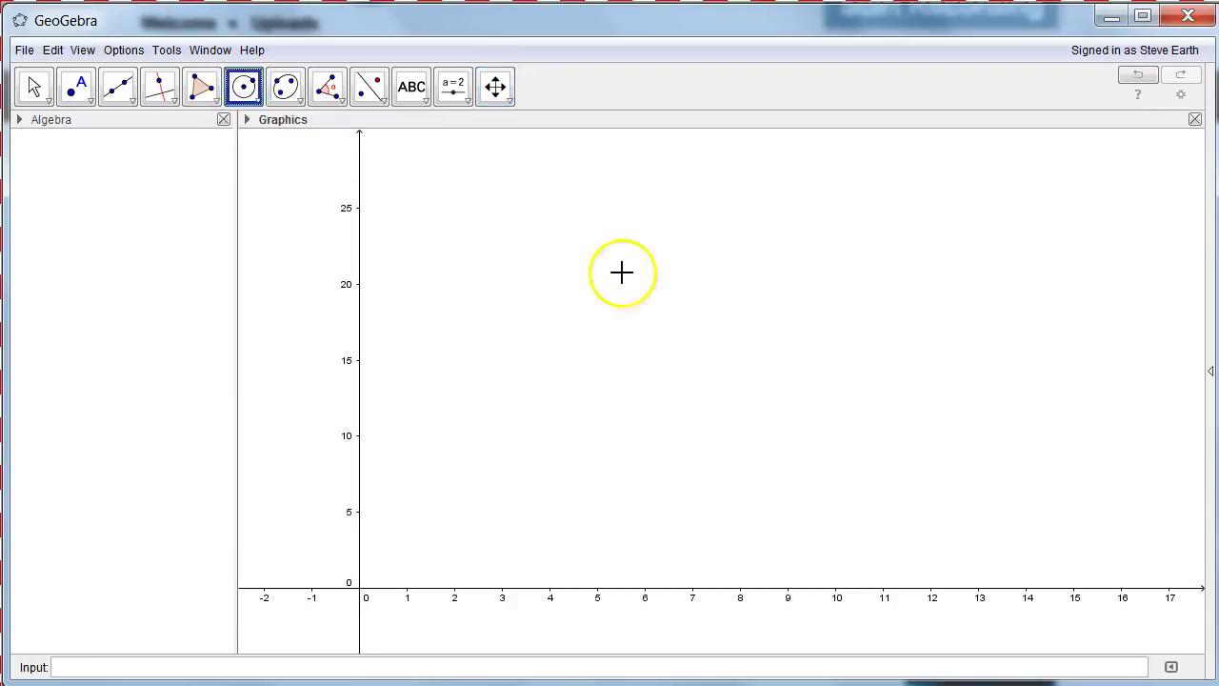
pyautogui.moveTo(998, 474); pyautogui.dragTo(1003, 409)
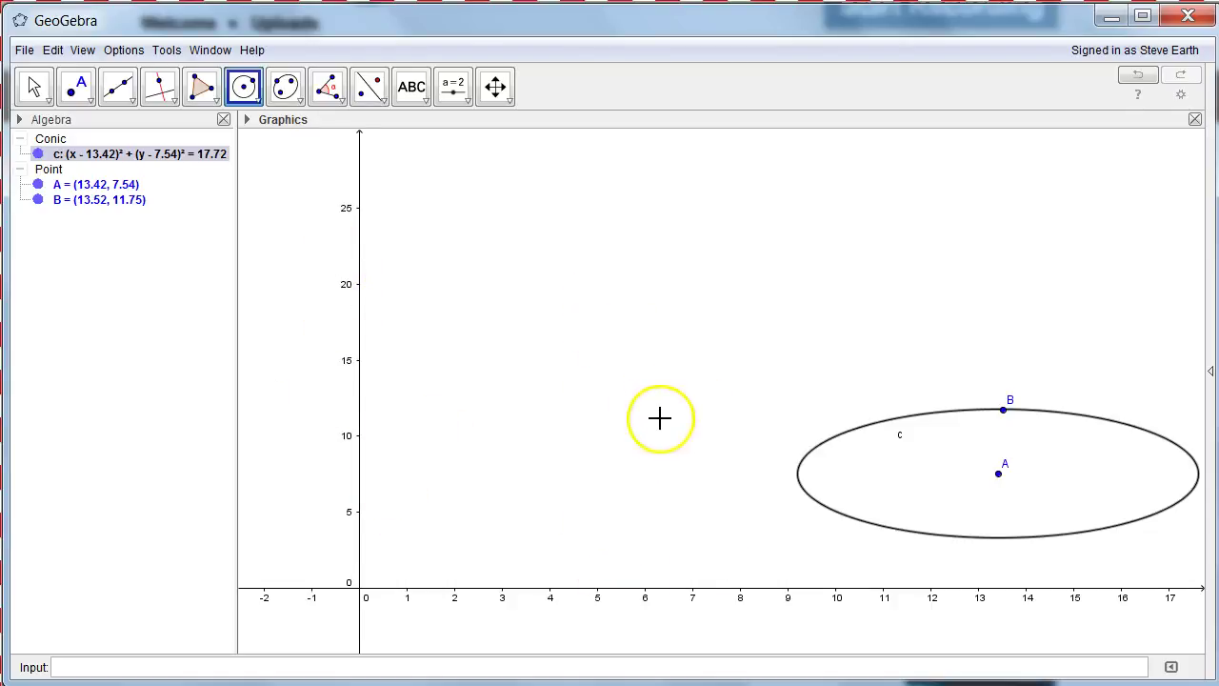
pyautogui.click(34, 87)
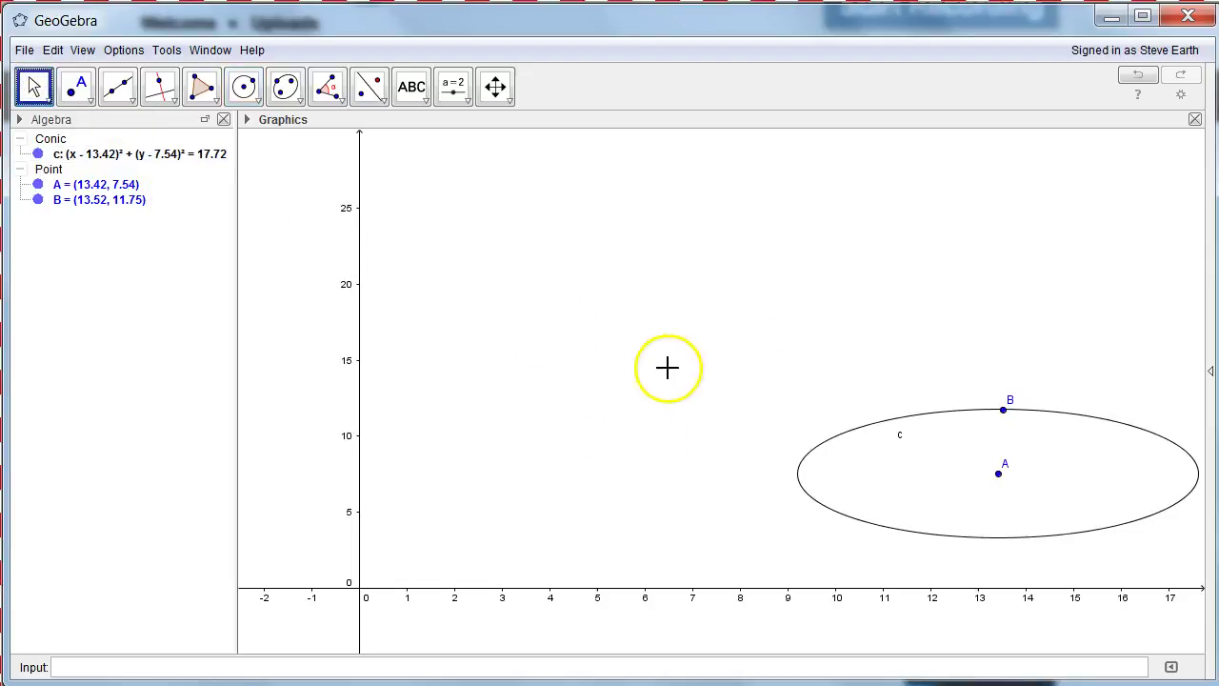
# Set the axes to xAxis : yAxis 1 : 1 and drag the circle down so A is at (13.22, 5).
pyautogui.rightClick(633, 338)
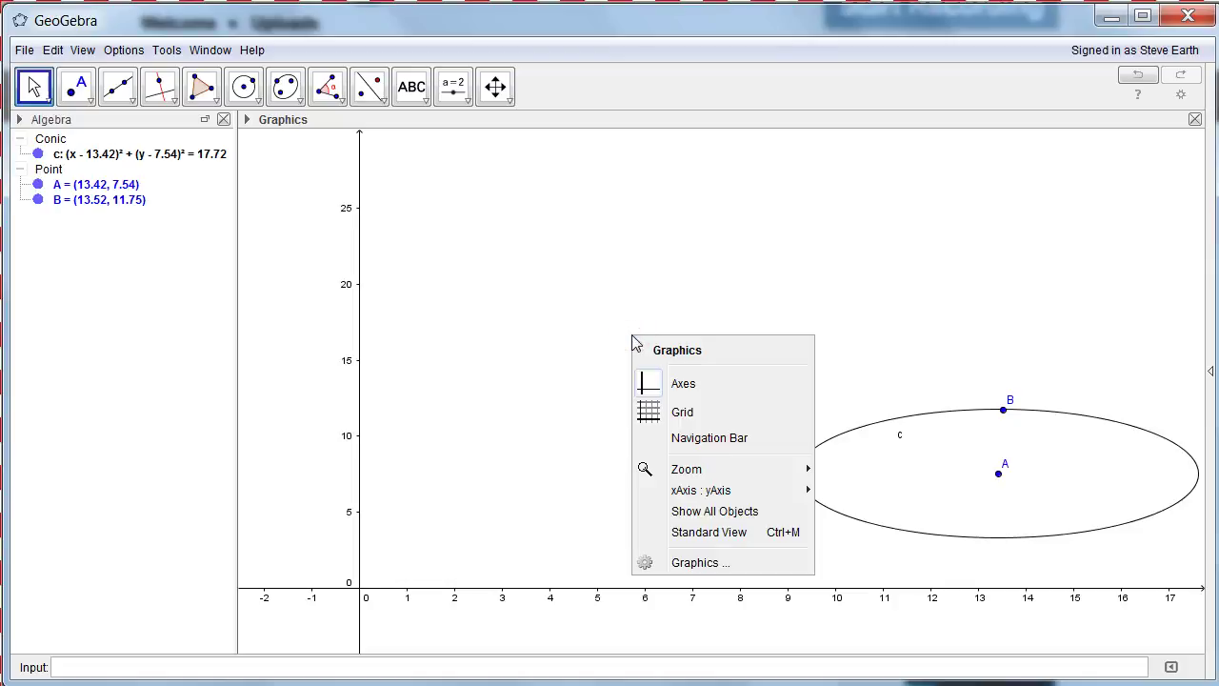
pyautogui.moveTo(729, 493)
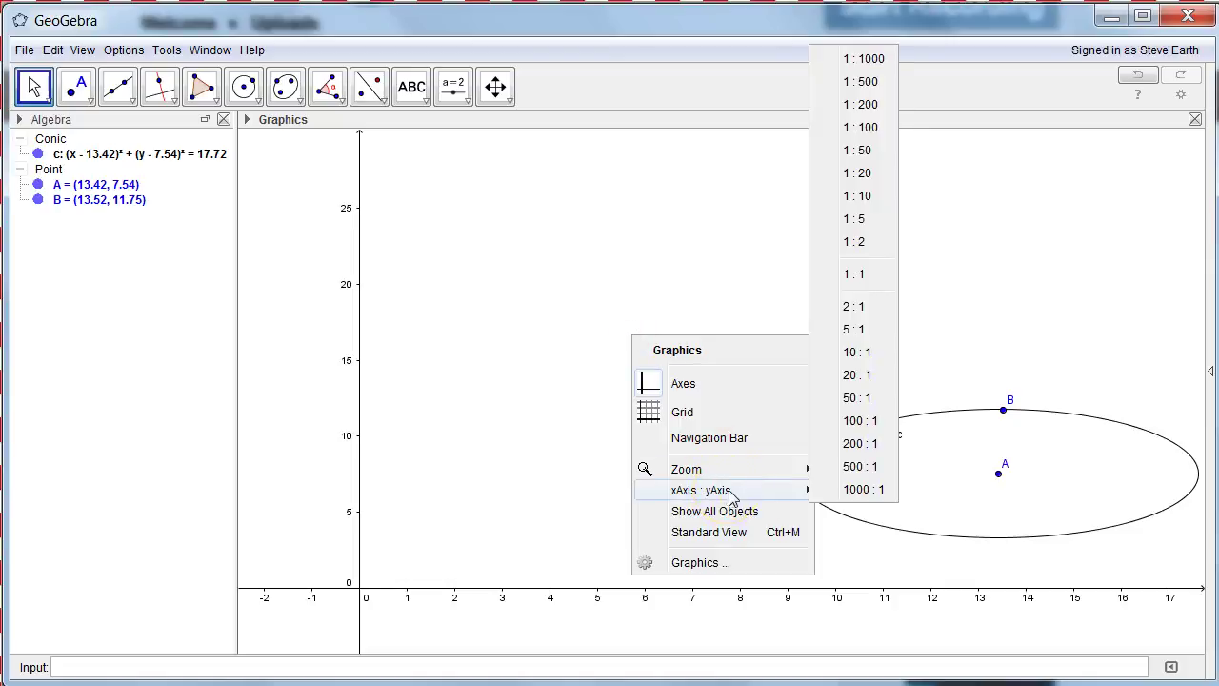
pyautogui.click(854, 275)
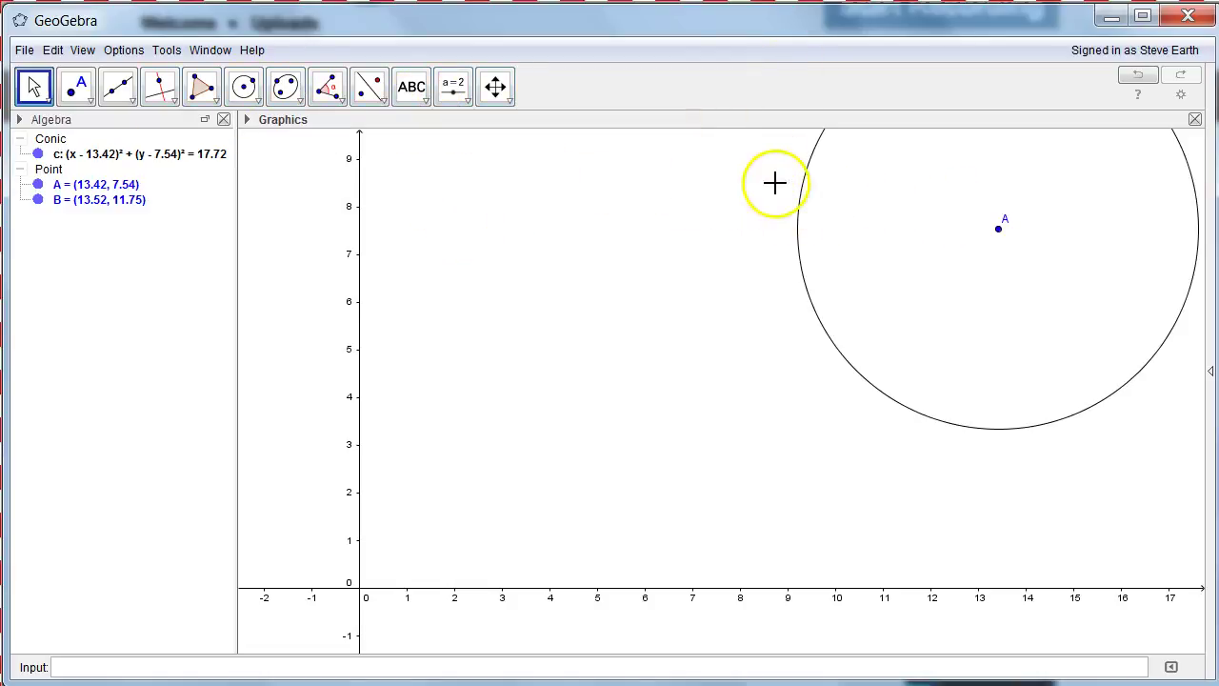
pyautogui.moveTo(803, 188); pyautogui.dragTo(792, 303)
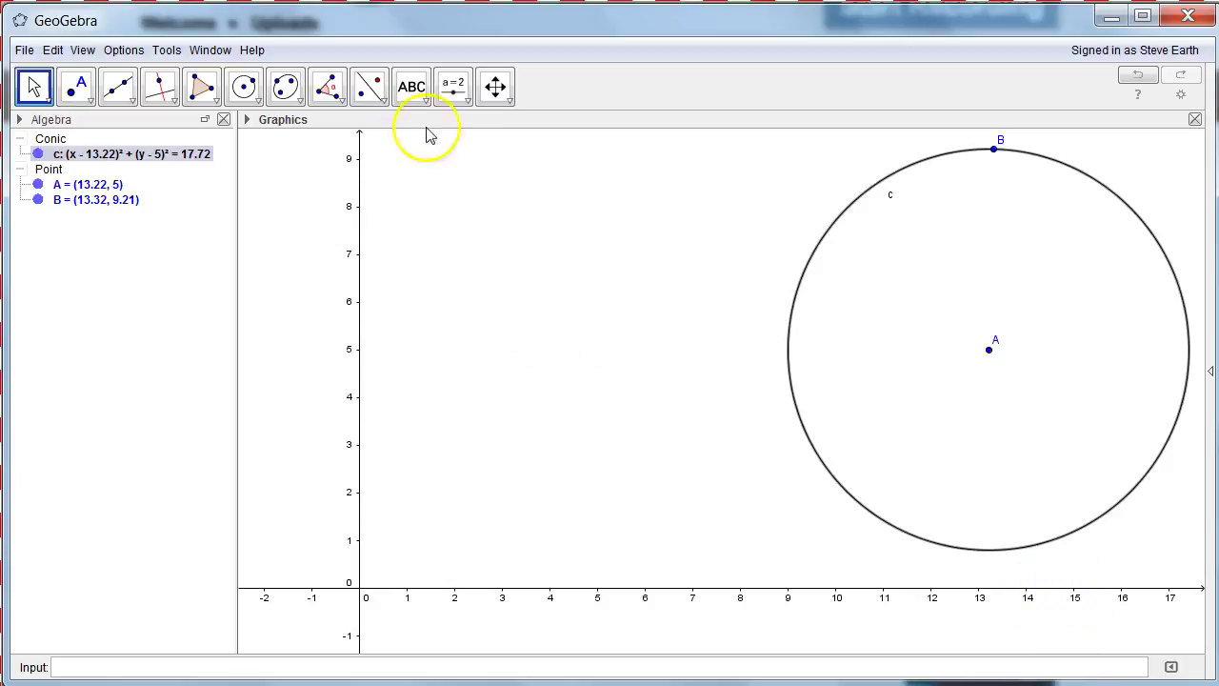
# Rescale the x- and y-axes with Move Graphics View.
pyautogui.click(496, 93)
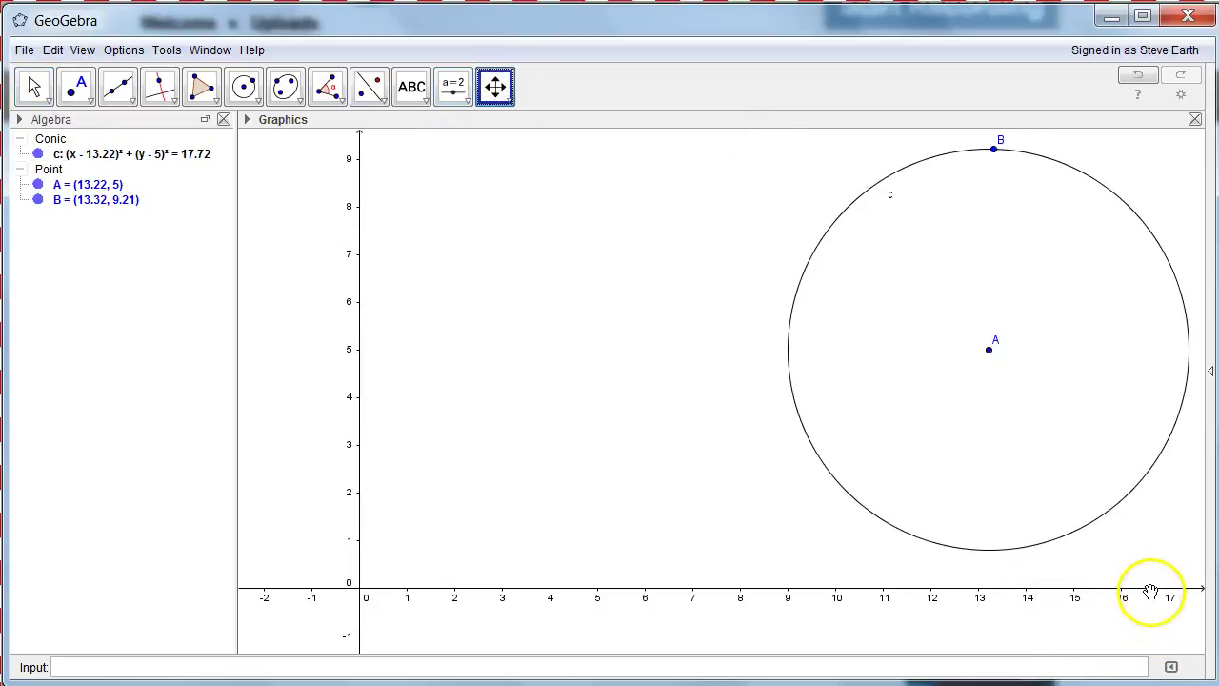
pyautogui.moveTo(1150, 588); pyautogui.dragTo(874, 606)
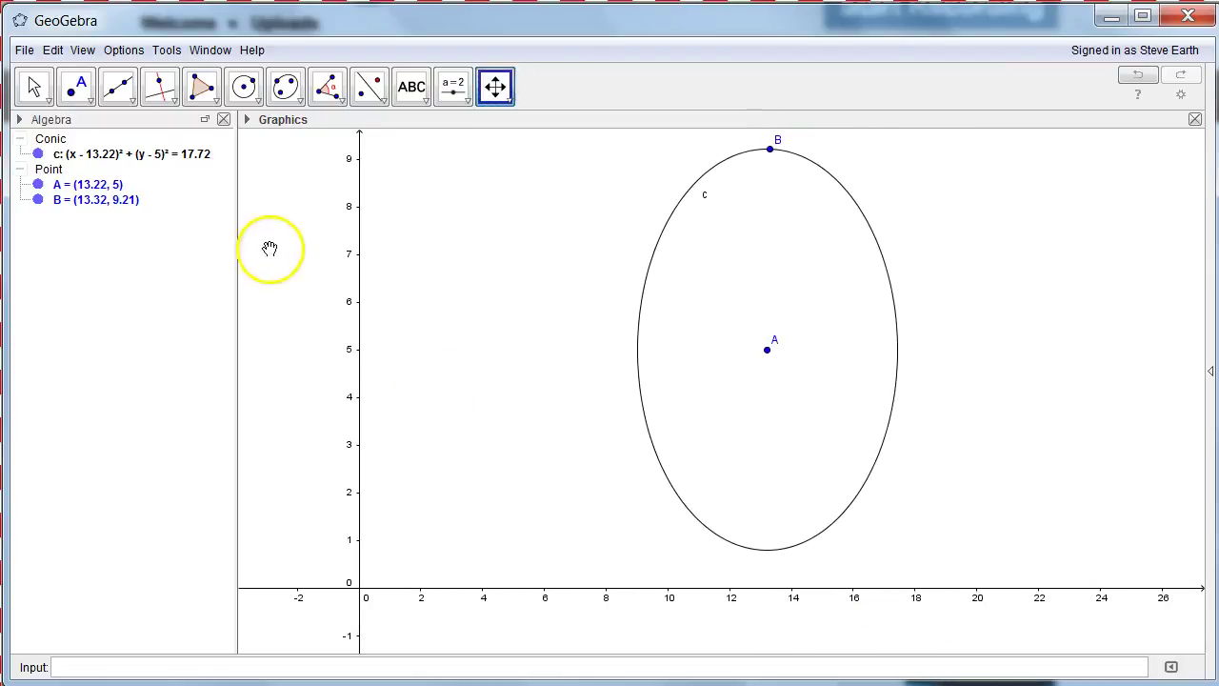
pyautogui.moveTo(362, 237); pyautogui.dragTo(354, 376)
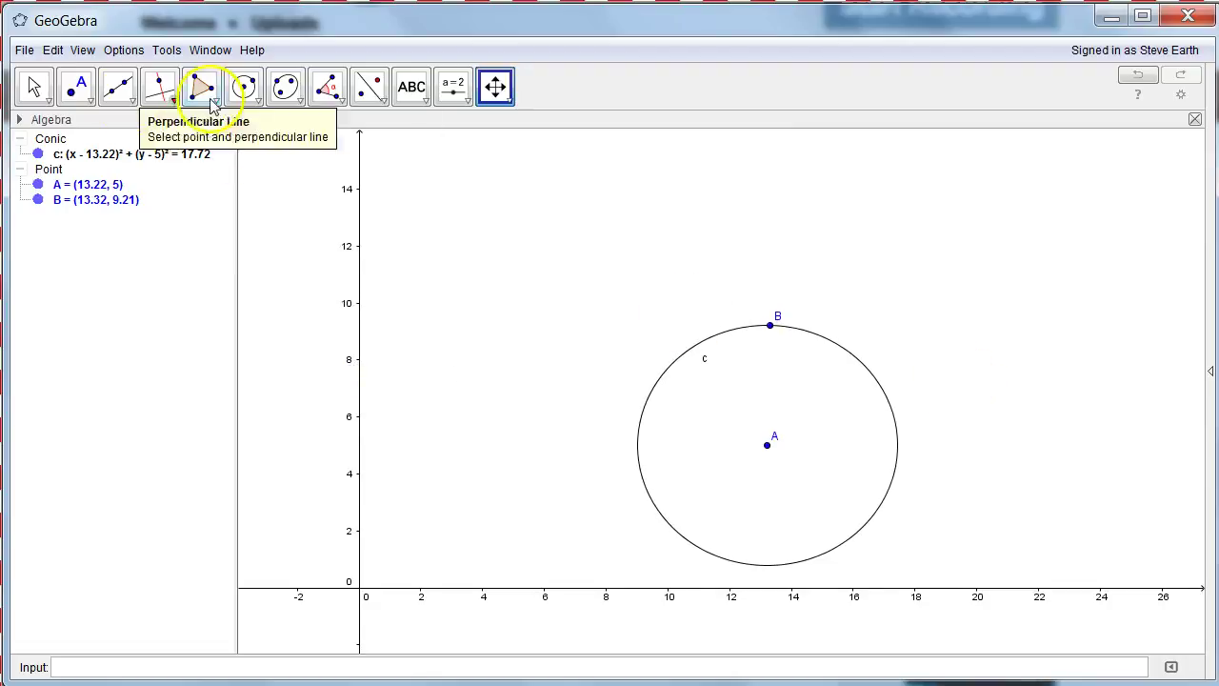
# Reset the axes to 1 : 1 and move the circle so its centre sits at (22, 6).
pyautogui.click(34, 86)
pyautogui.moveTo(723, 341); pyautogui.dragTo(962, 336)
pyautogui.rightClick(599, 286)
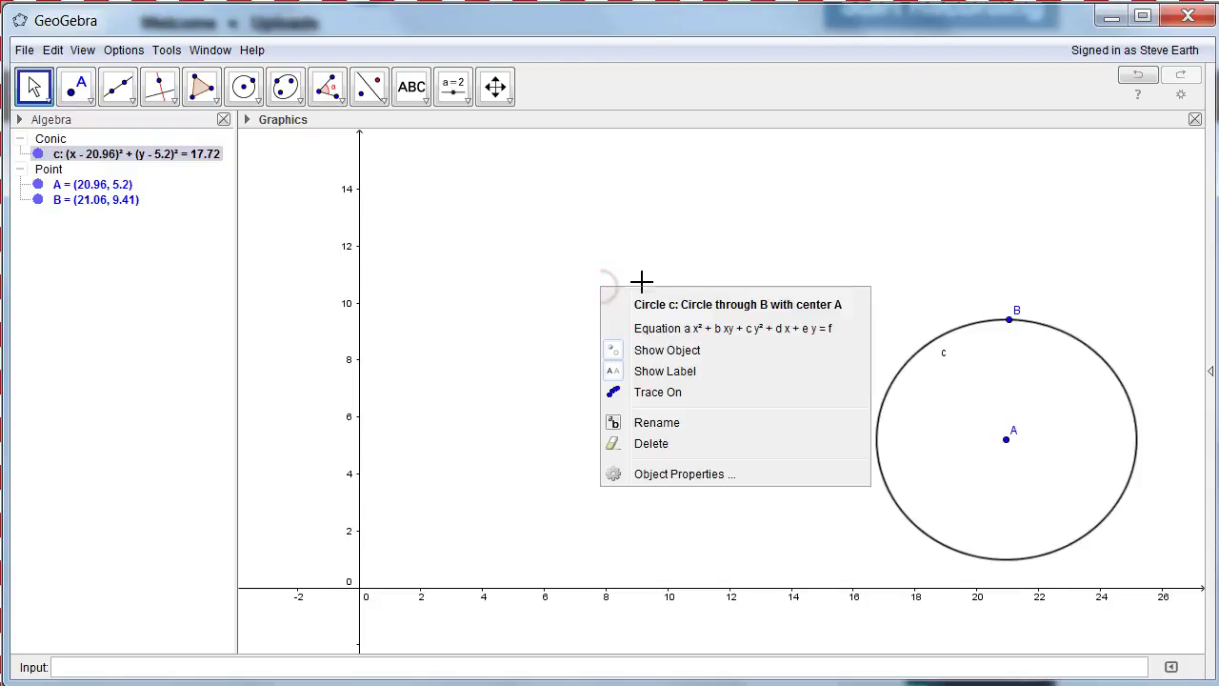
pyautogui.click(544, 330)
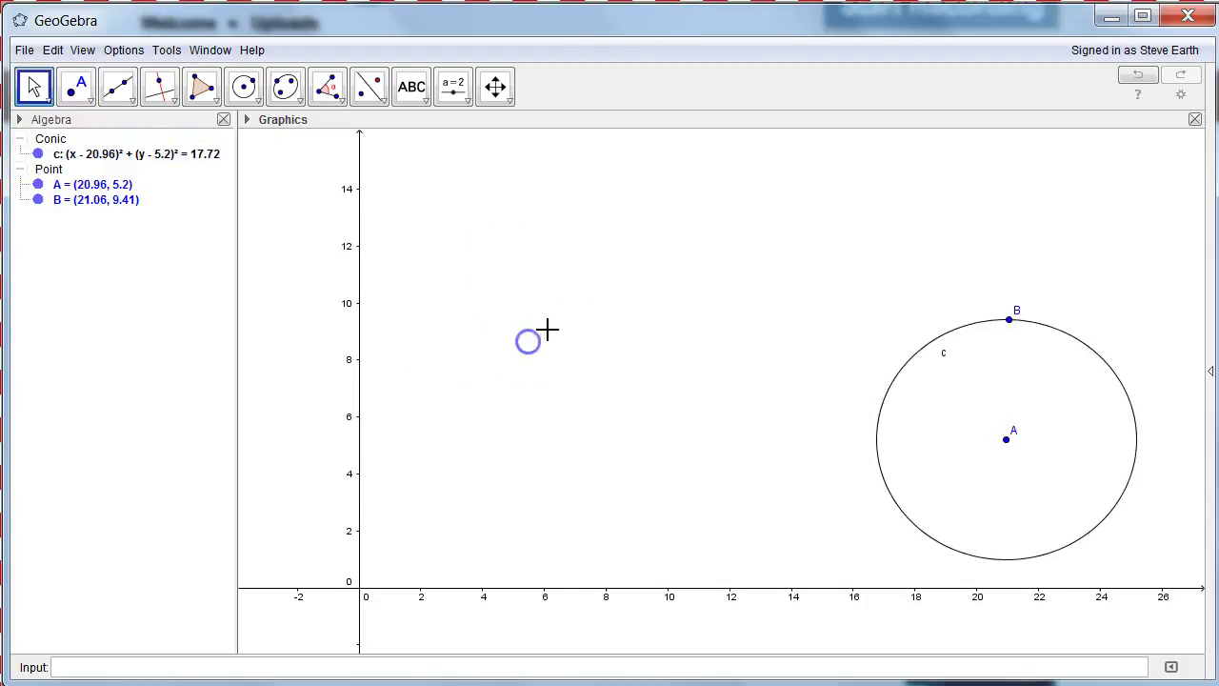
pyautogui.rightClick(546, 329)
pyautogui.moveTo(669, 487)
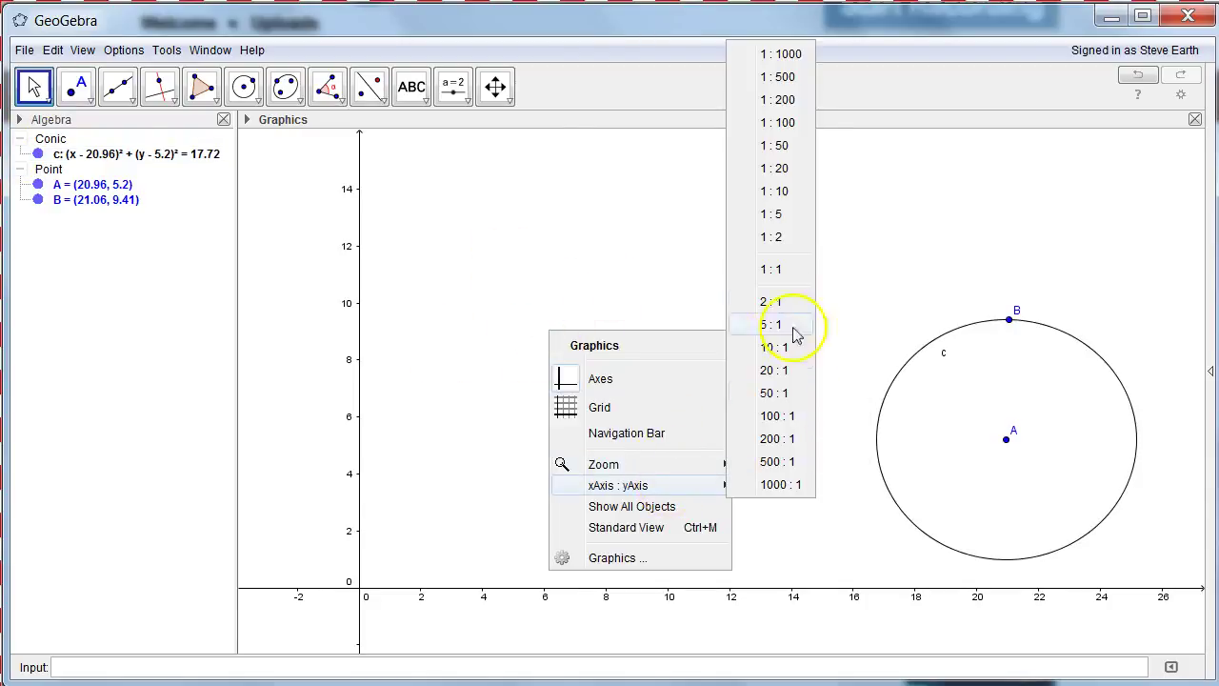
pyautogui.click(776, 271)
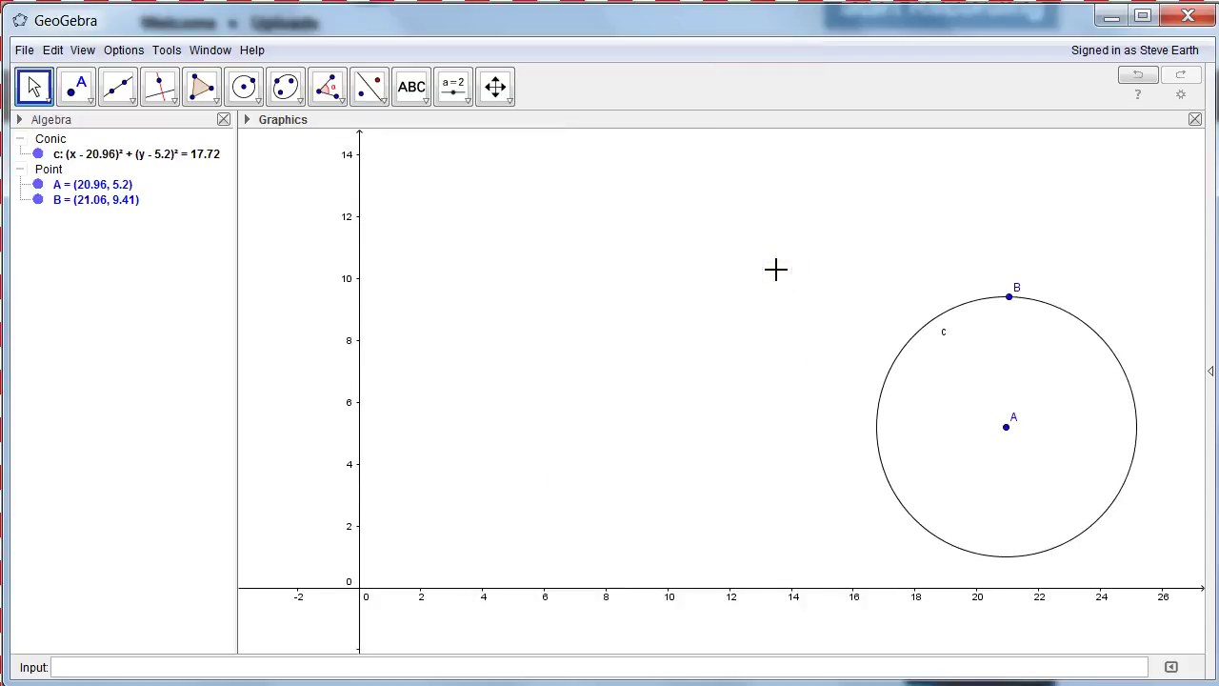
pyautogui.moveTo(962, 308); pyautogui.dragTo(1044, 246)
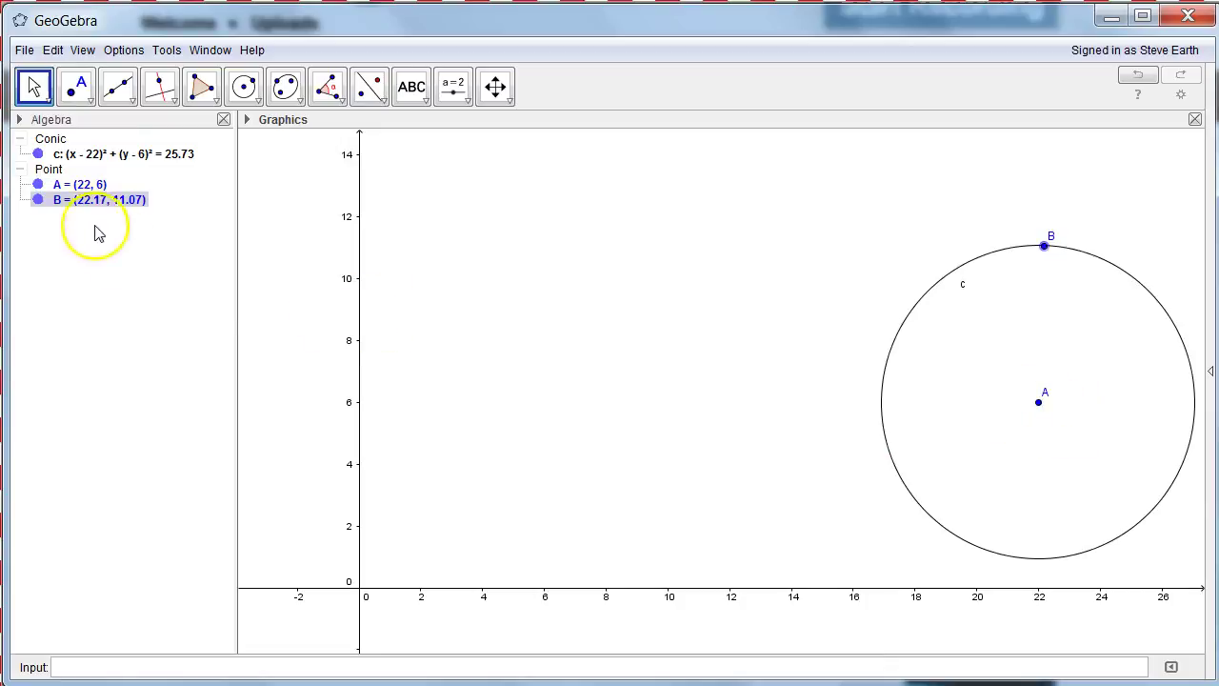
# Rename point A to center.
pyautogui.rightClick(100, 185)
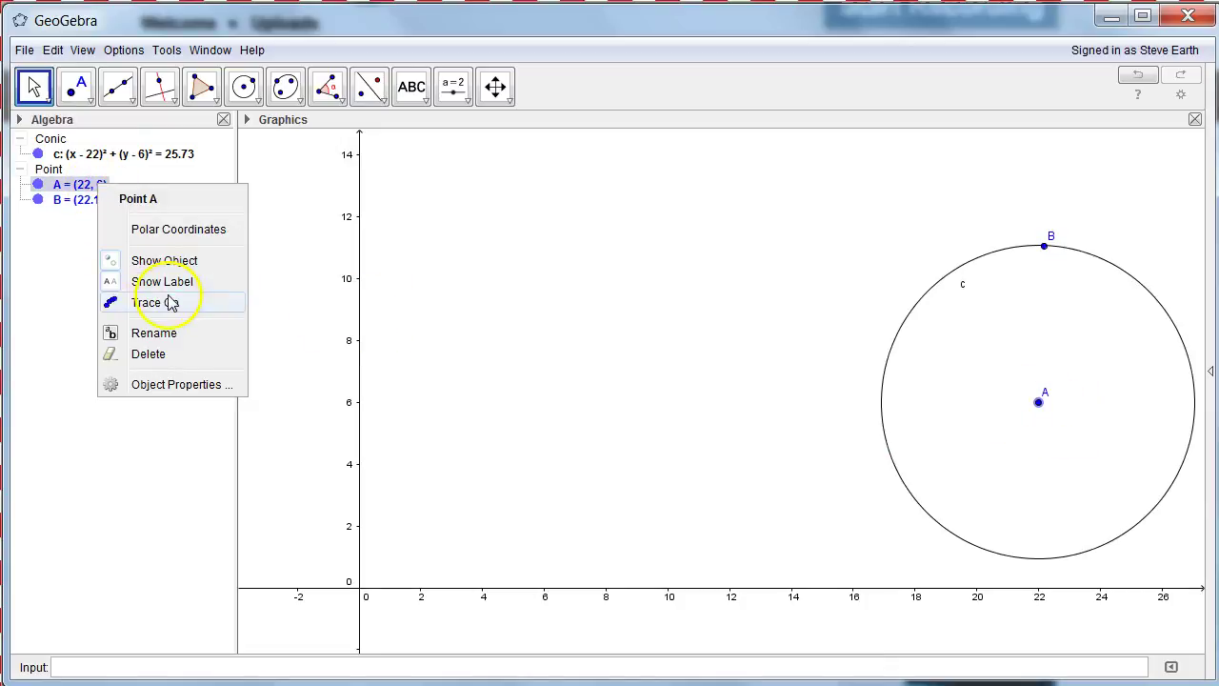
pyautogui.click(172, 332)
pyautogui.write('center')
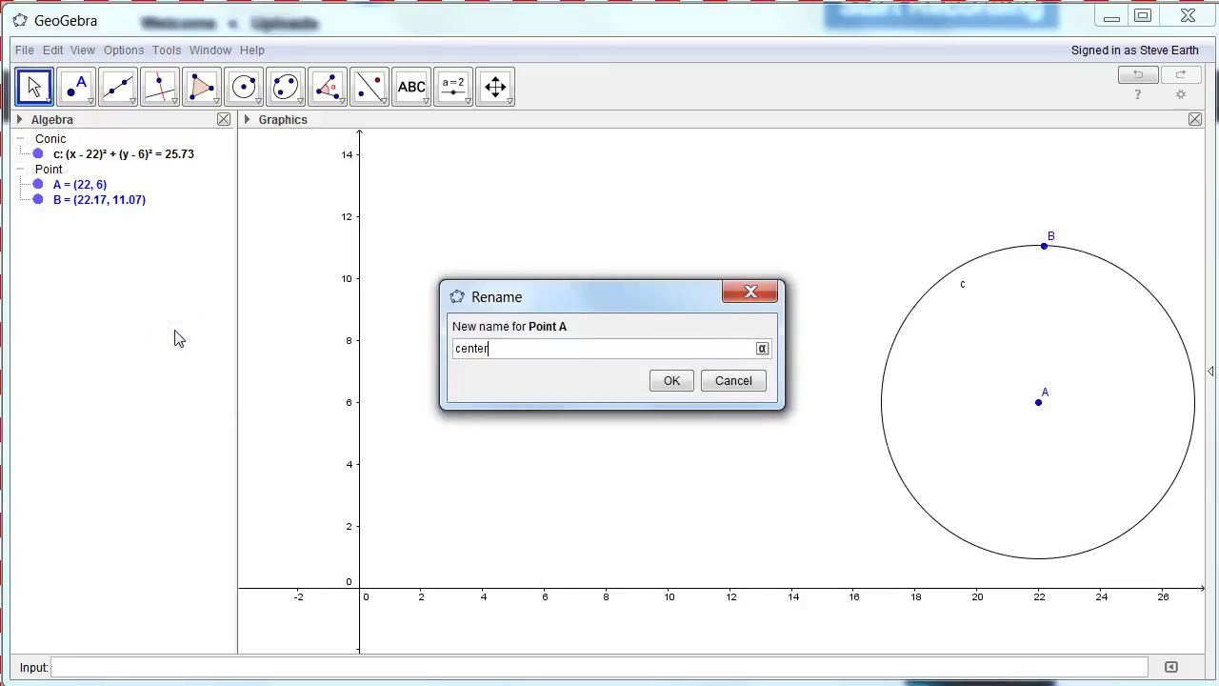
pyautogui.press('Return')
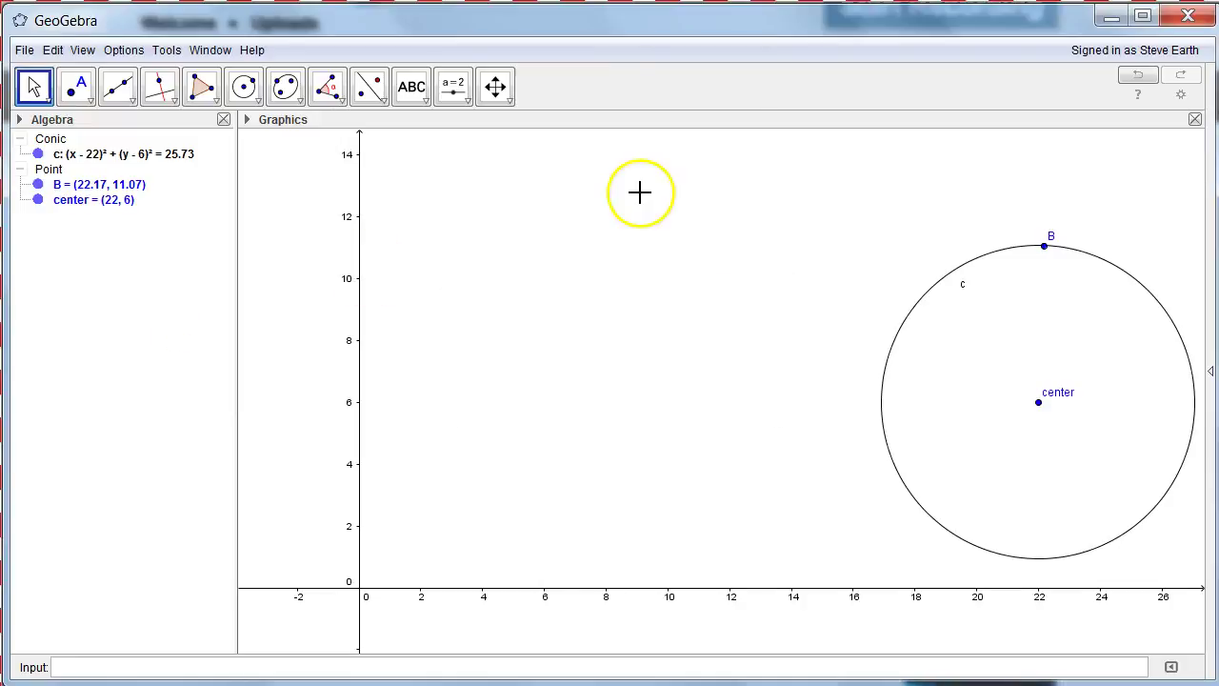
# Rename point B to radius.
pyautogui.rightClick(1045, 247)
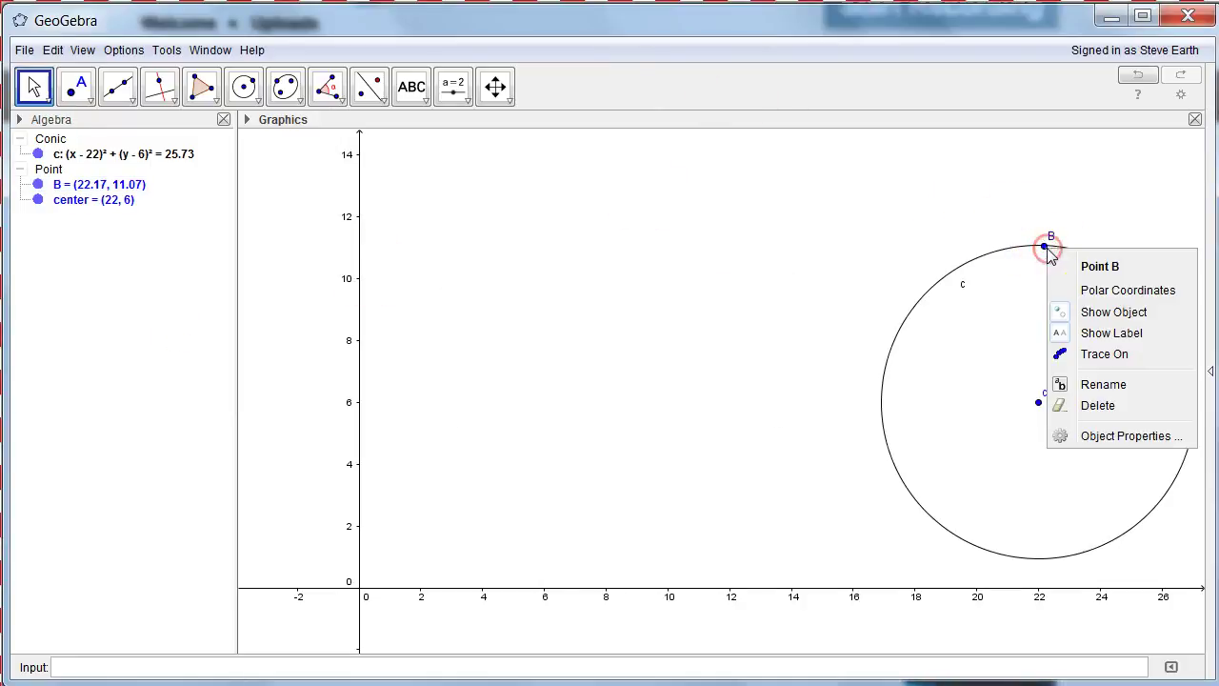
pyautogui.click(1127, 385)
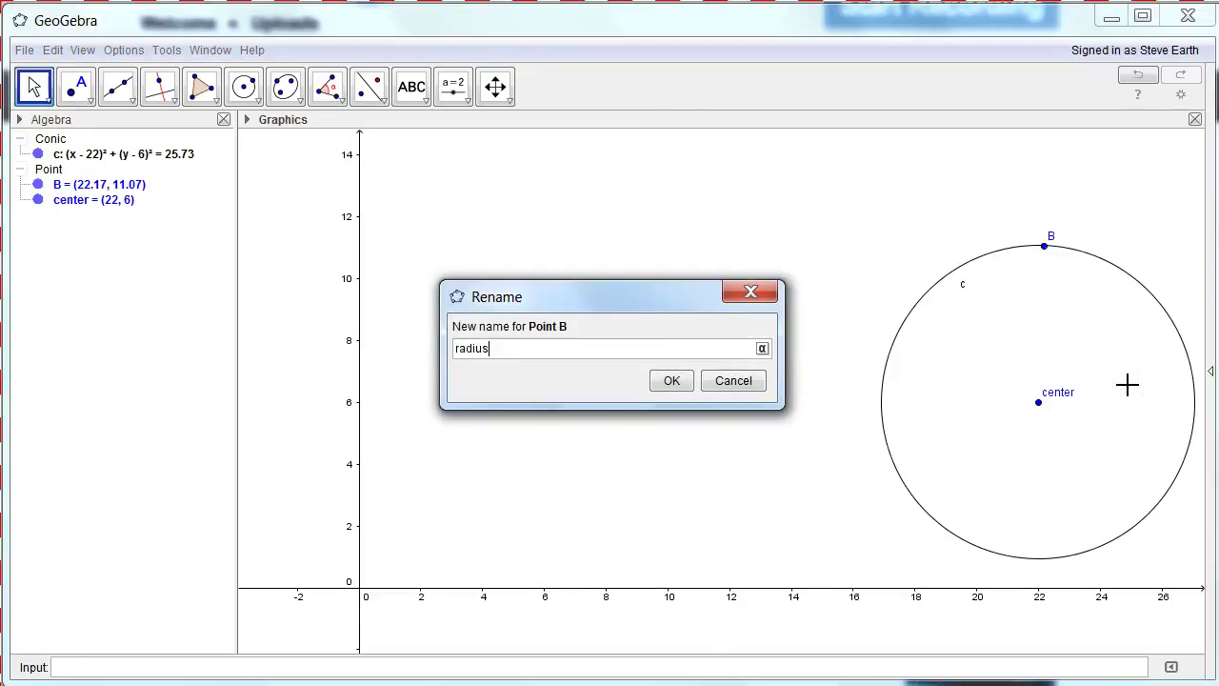
pyautogui.press('Return')
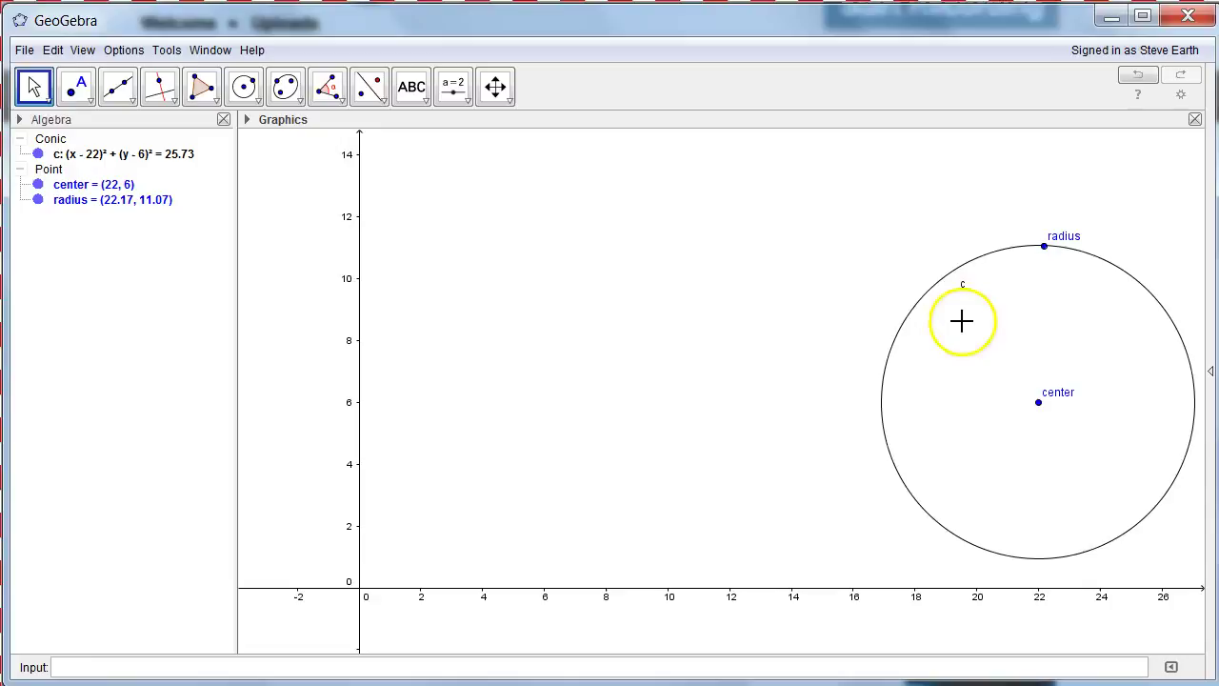
# Rename circle c to ferris.
pyautogui.click(139, 158)
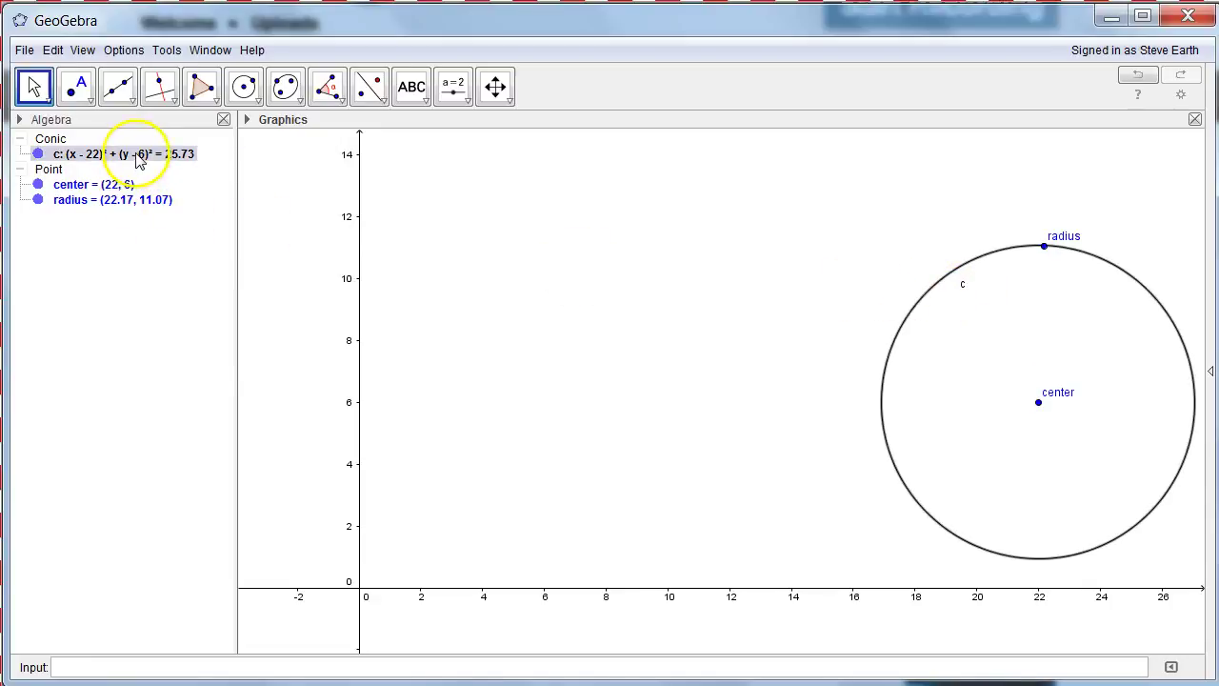
pyautogui.rightClick(138, 158)
pyautogui.click(215, 303)
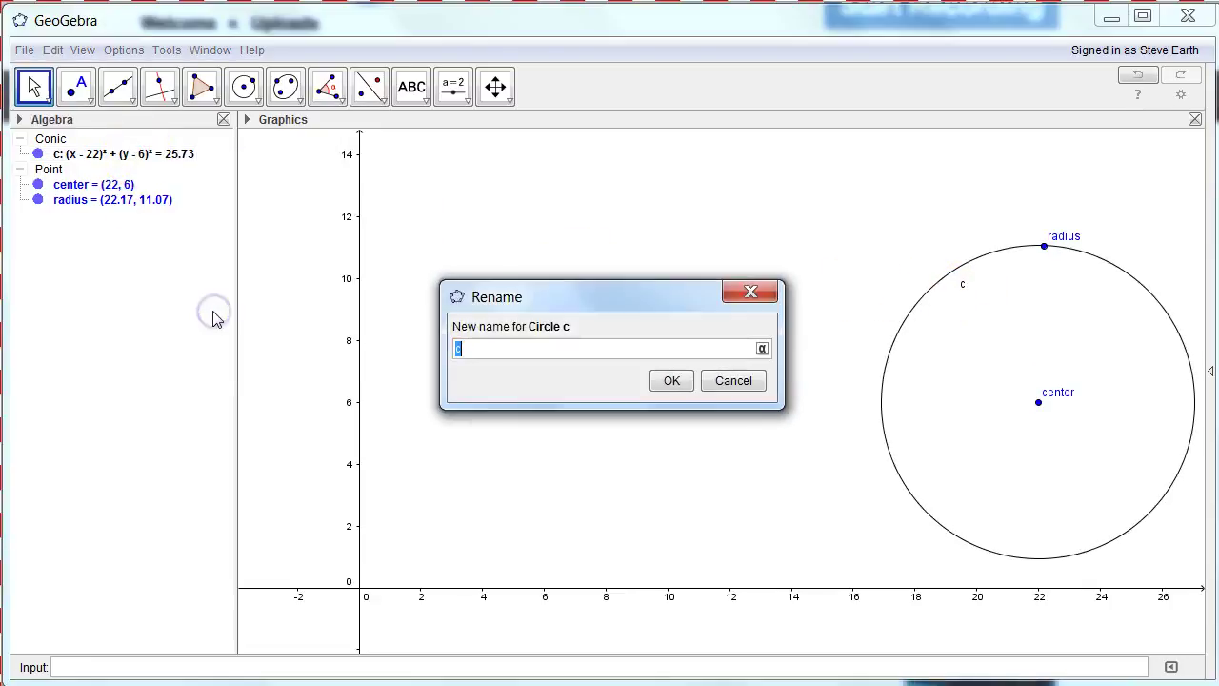
pyautogui.write('ferris')
pyautogui.press('Return')
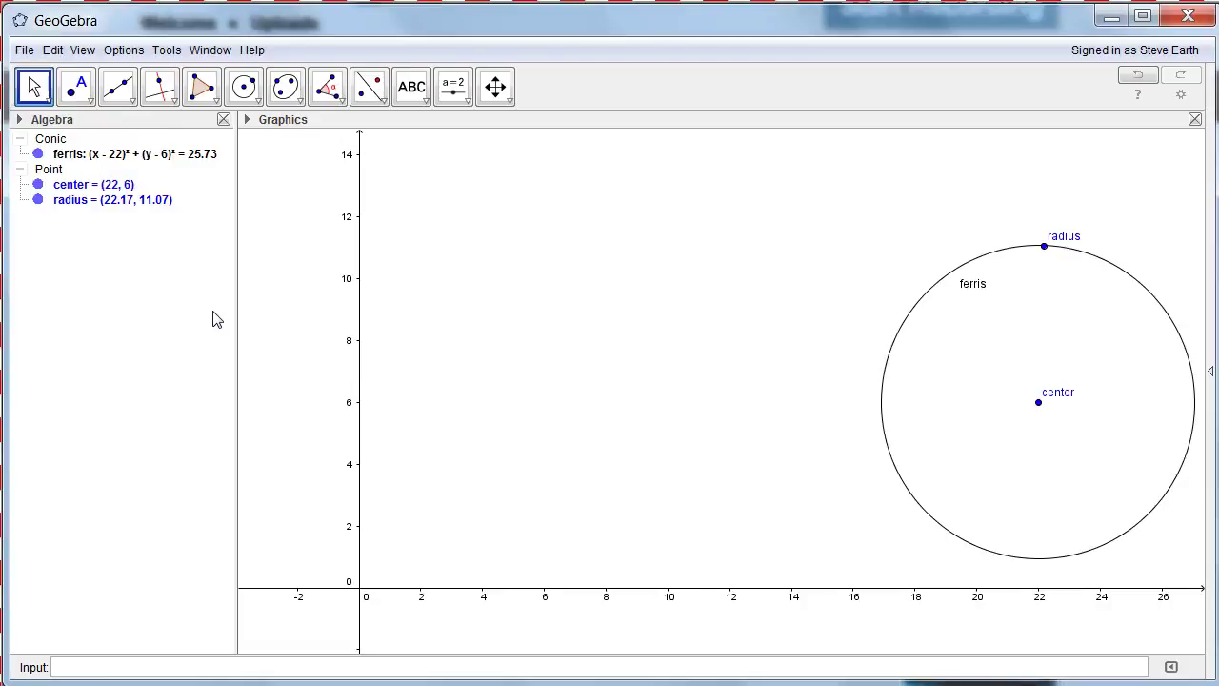
# Place a point on the lower left of the ferris circle and name it loading'.
pyautogui.click(76, 86)
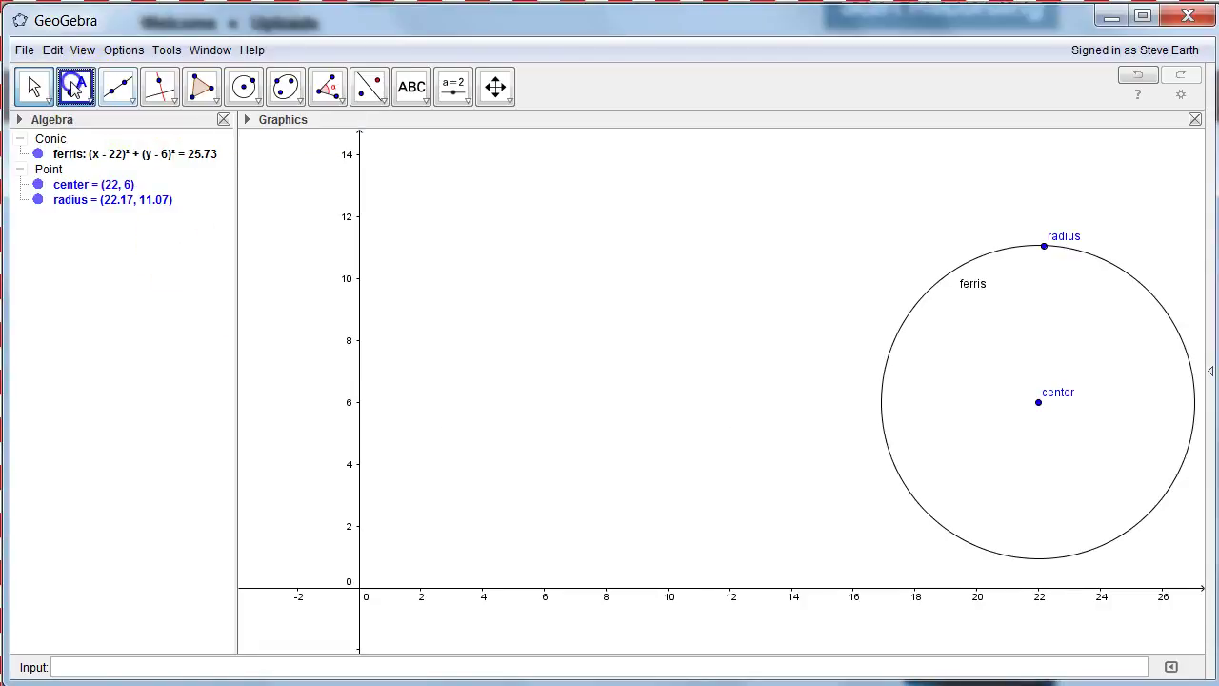
pyautogui.click(920, 503)
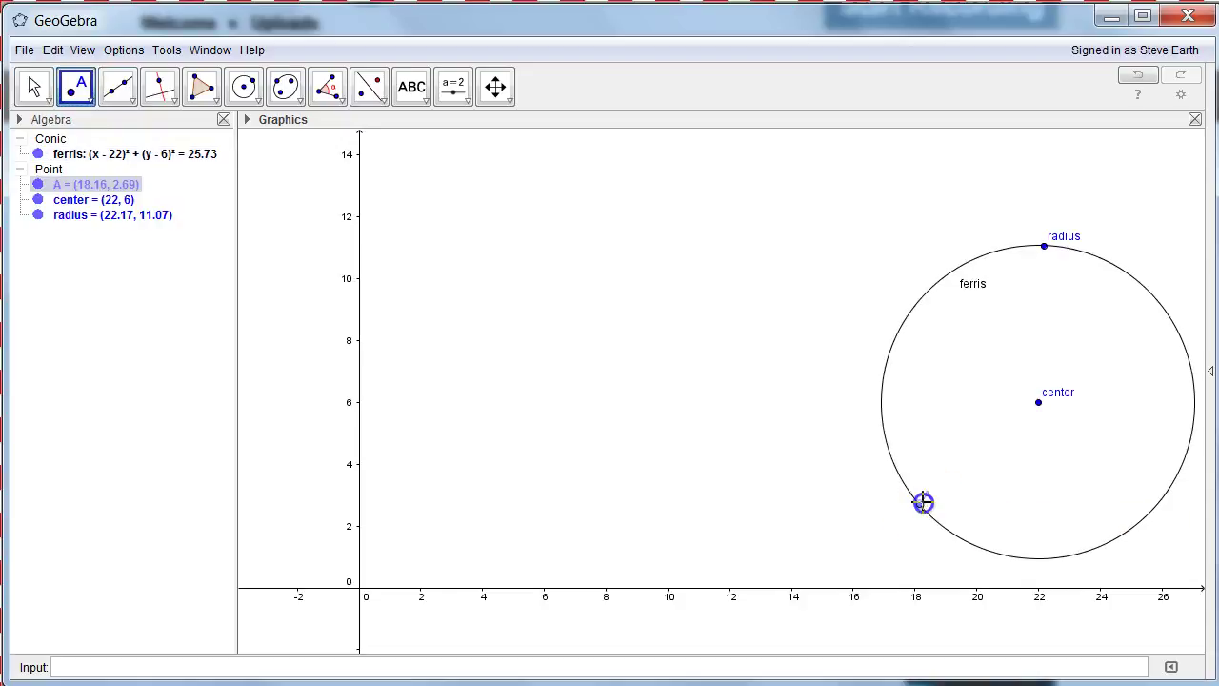
pyautogui.rightClick(119, 184)
pyautogui.click(162, 354)
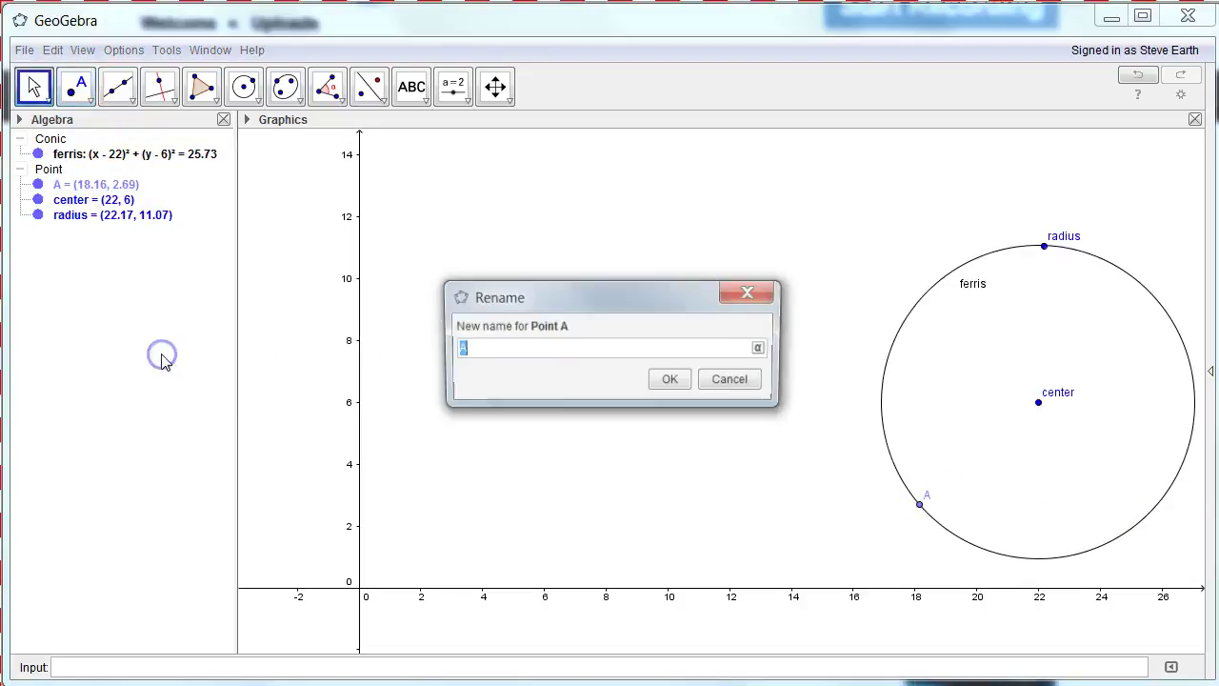
pyautogui.press('BackSpace')
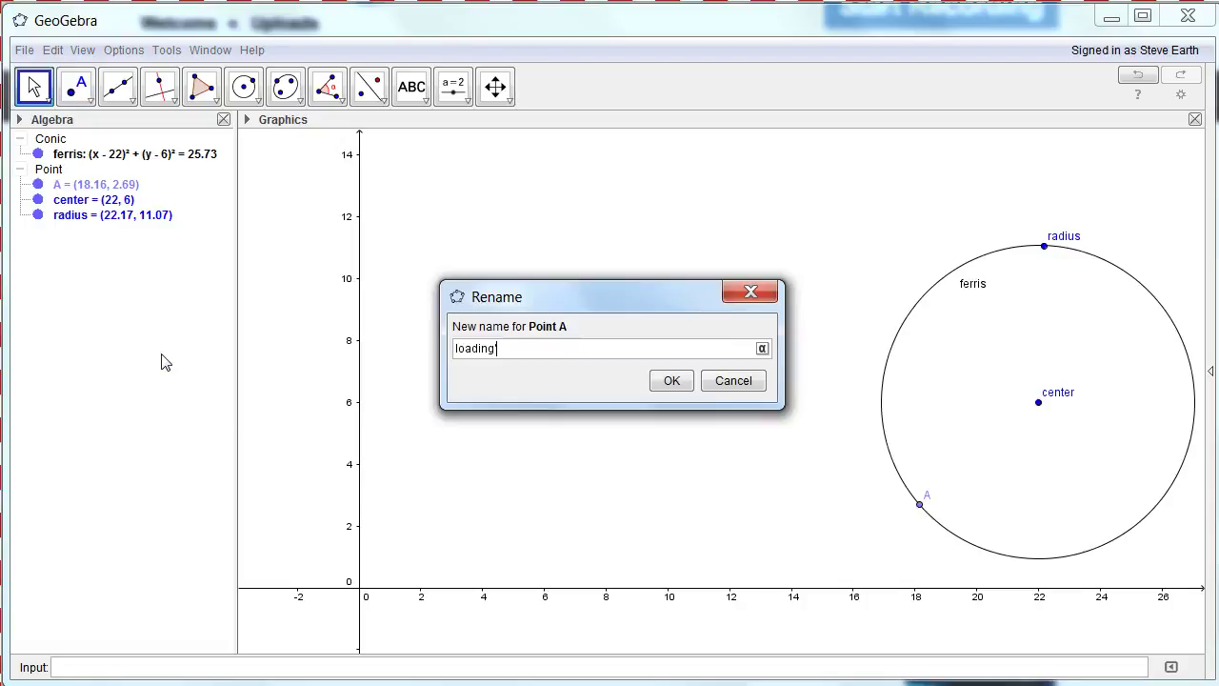
pyautogui.write("loading'")
pyautogui.press('Return')
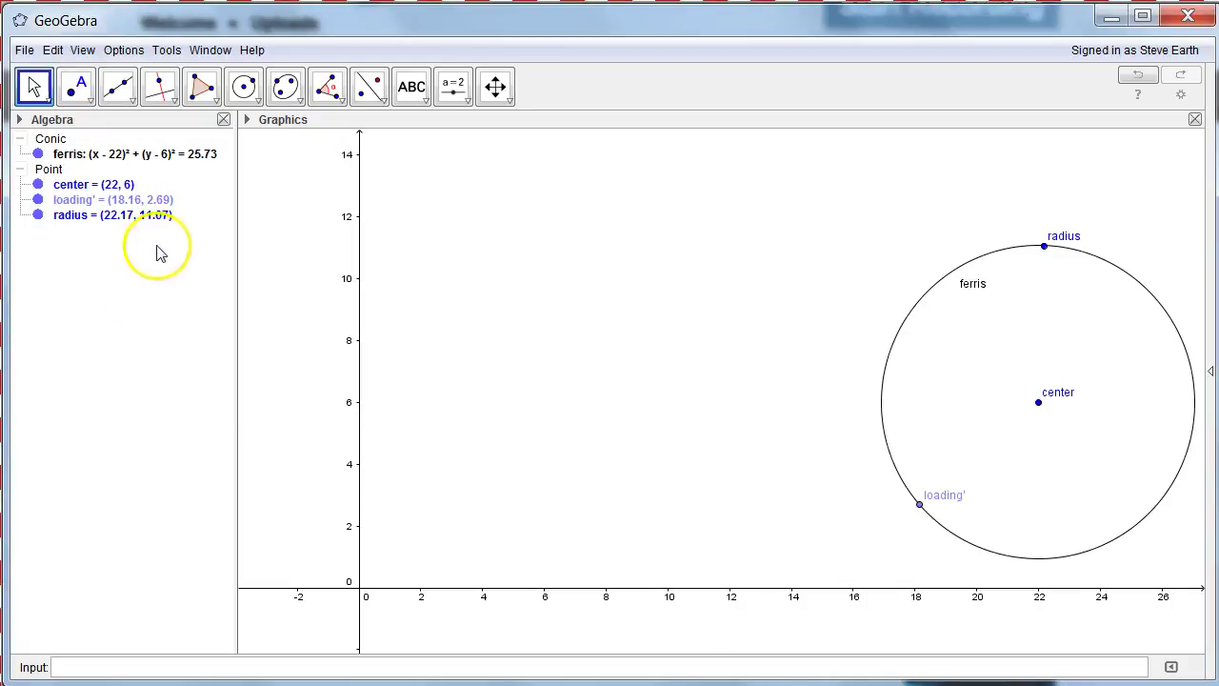
# Rename the point from loading' to loading.
pyautogui.rightClick(148, 200)
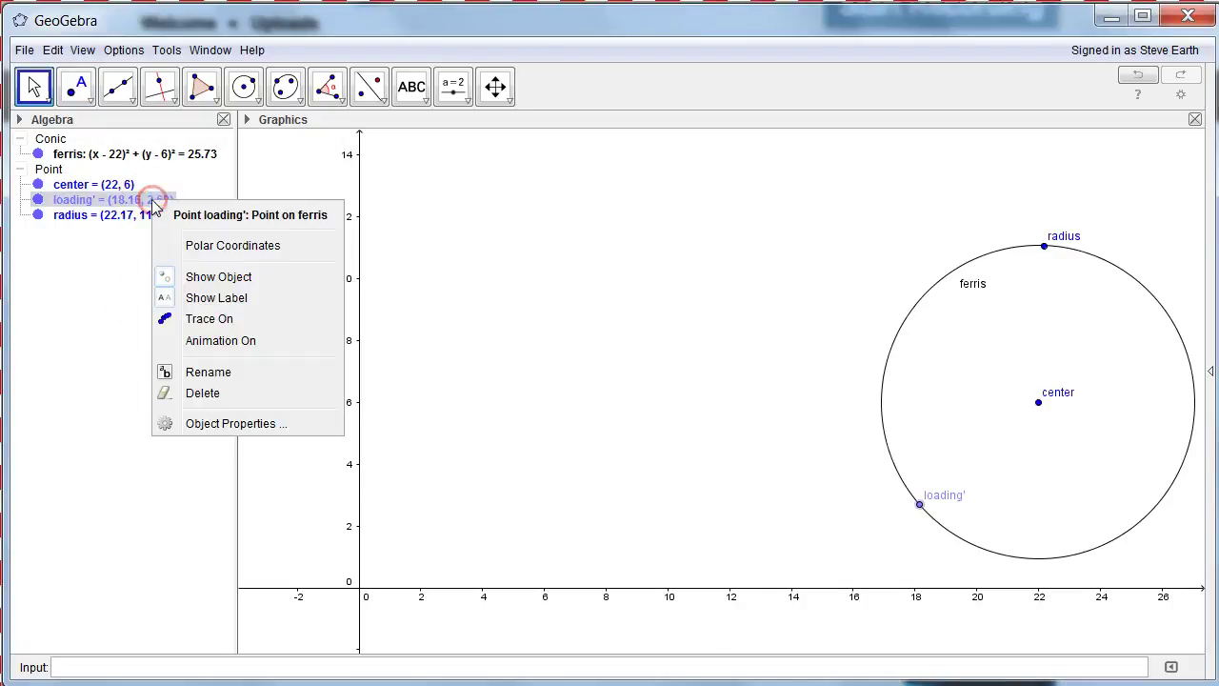
pyautogui.click(232, 374)
pyautogui.click(515, 351)
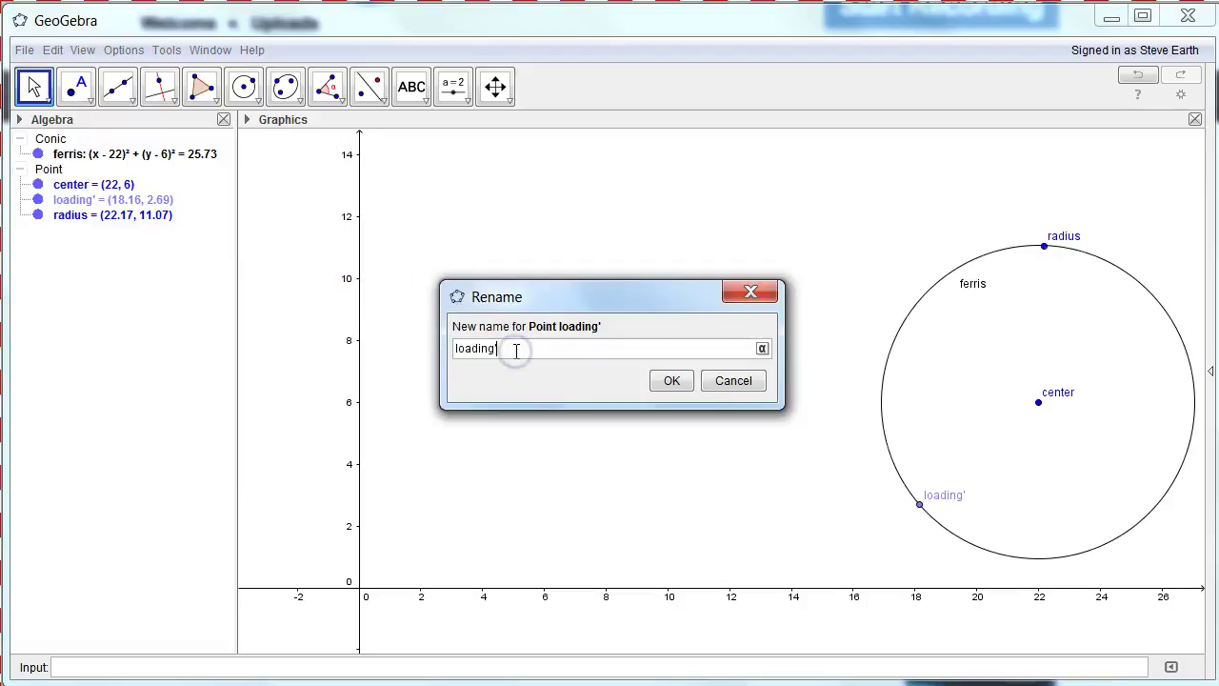
pyautogui.press('Return')
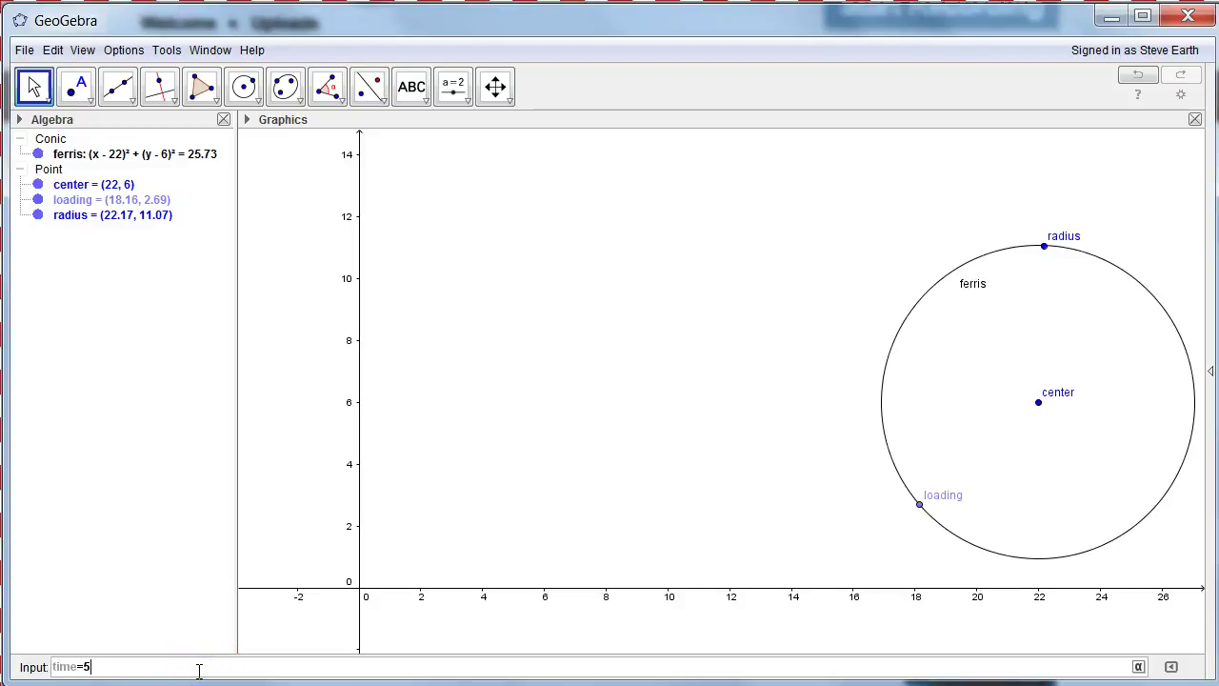
# Create time = 5 as a slider from 0 to 20 that repeats Increasing (Once).
pyautogui.press('Return')
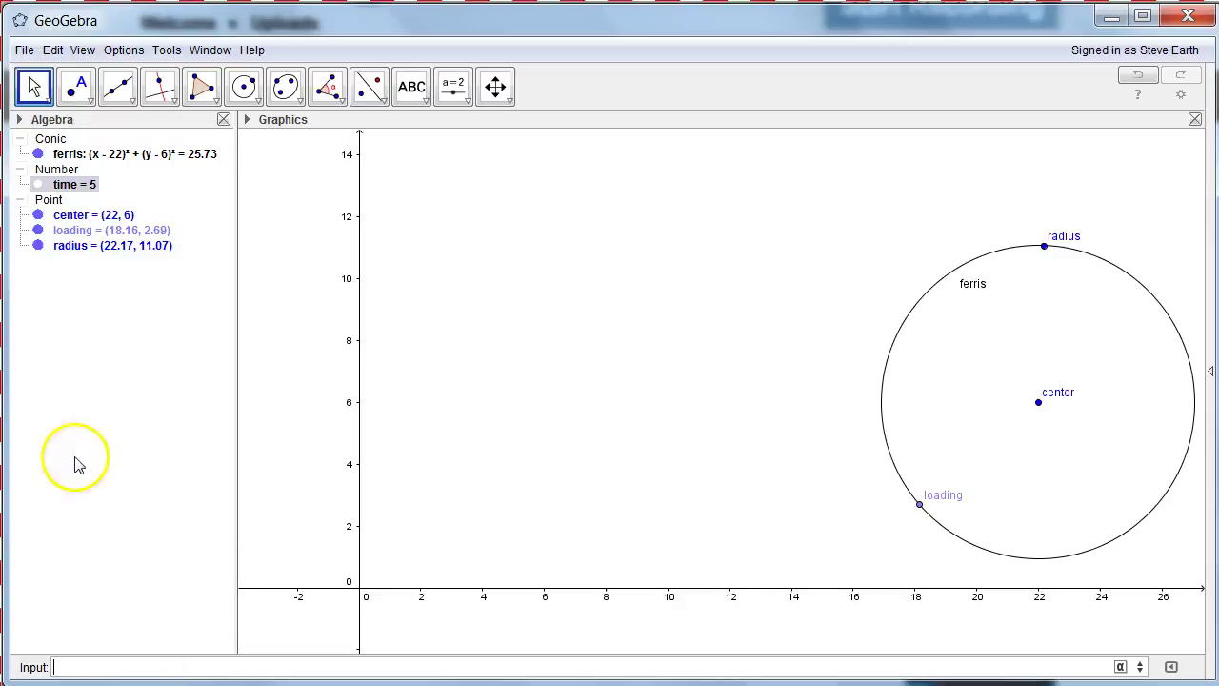
pyautogui.rightClick(65, 184)
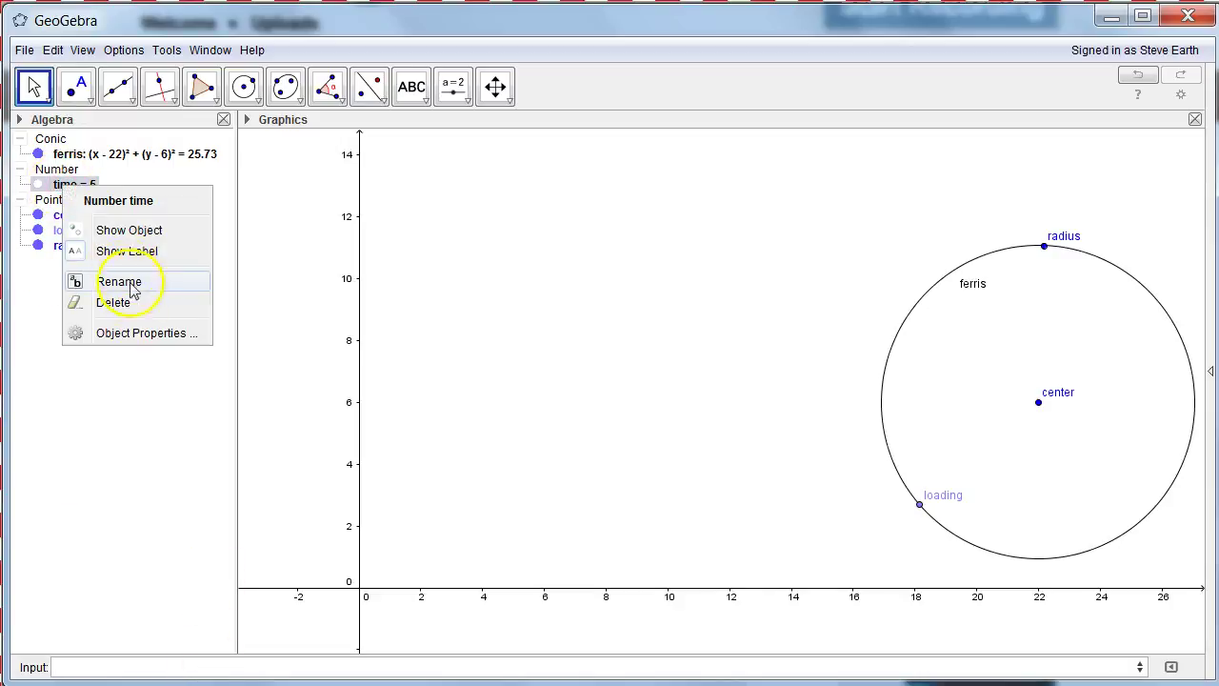
pyautogui.click(142, 332)
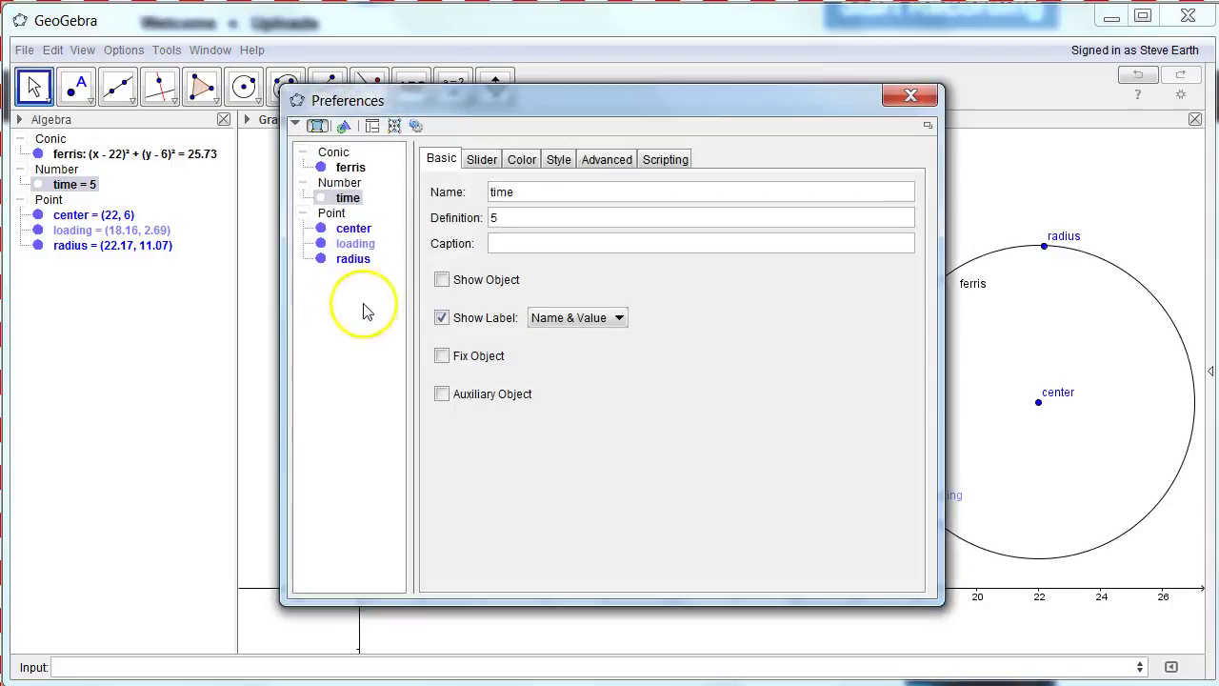
pyautogui.click(479, 162)
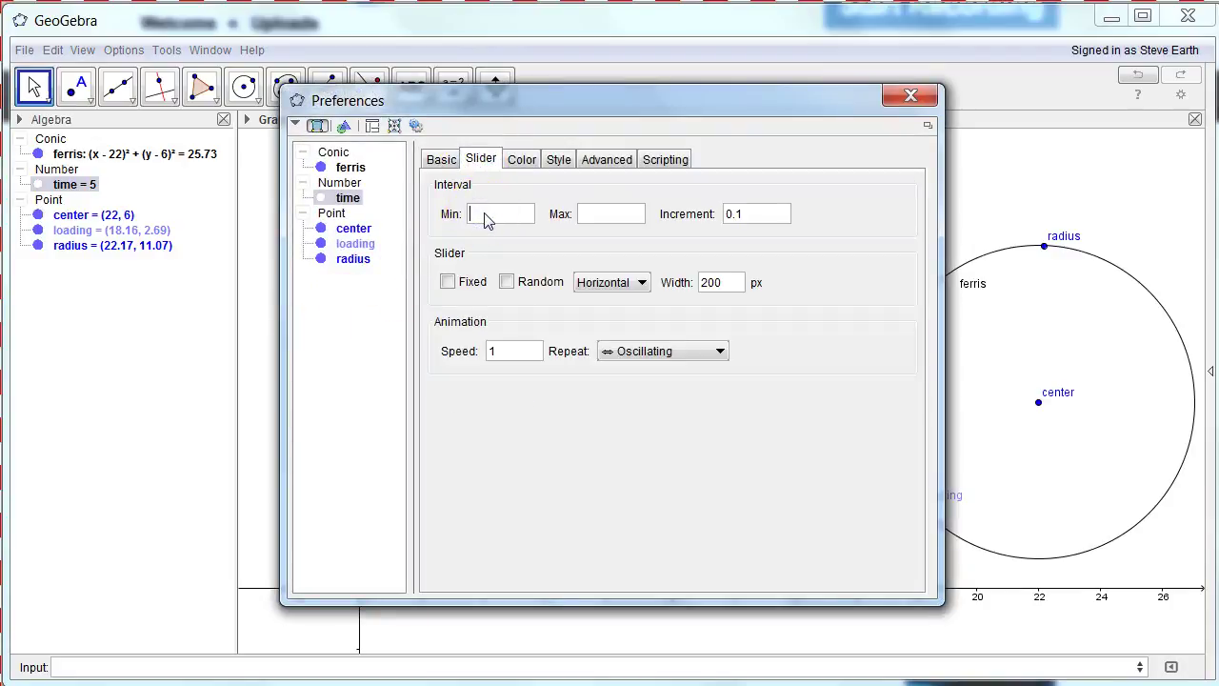
pyautogui.write('0')
pyautogui.click(607, 213)
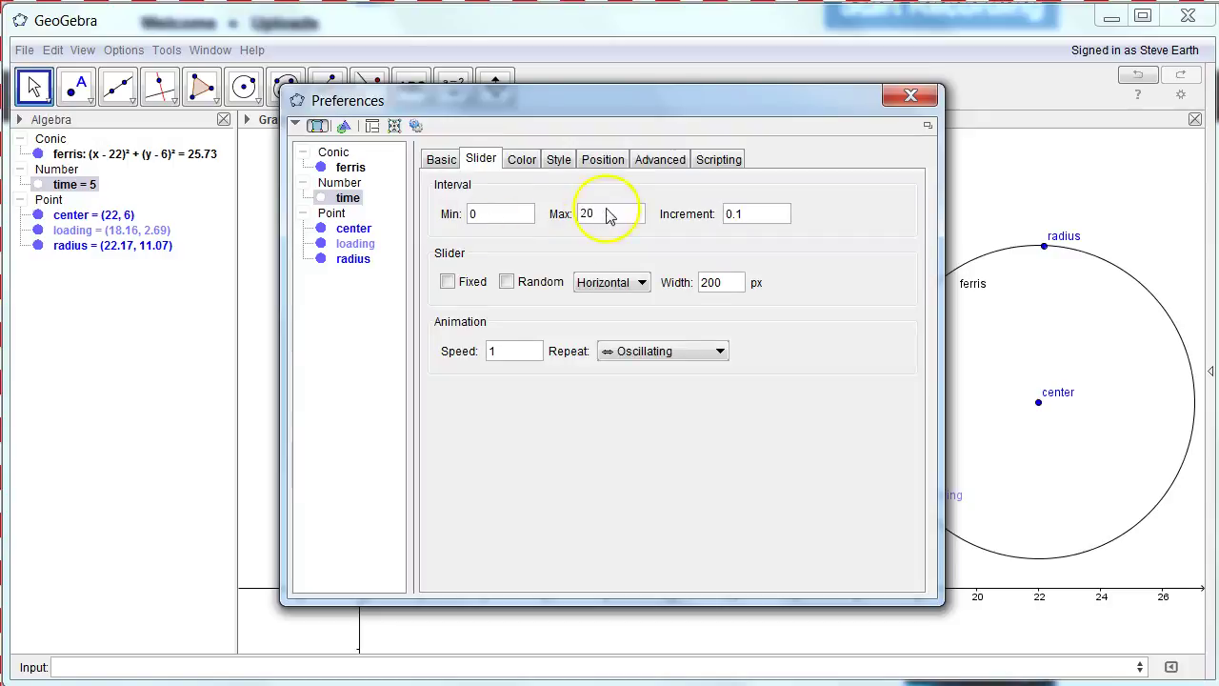
pyautogui.click(720, 352)
pyautogui.click(721, 353)
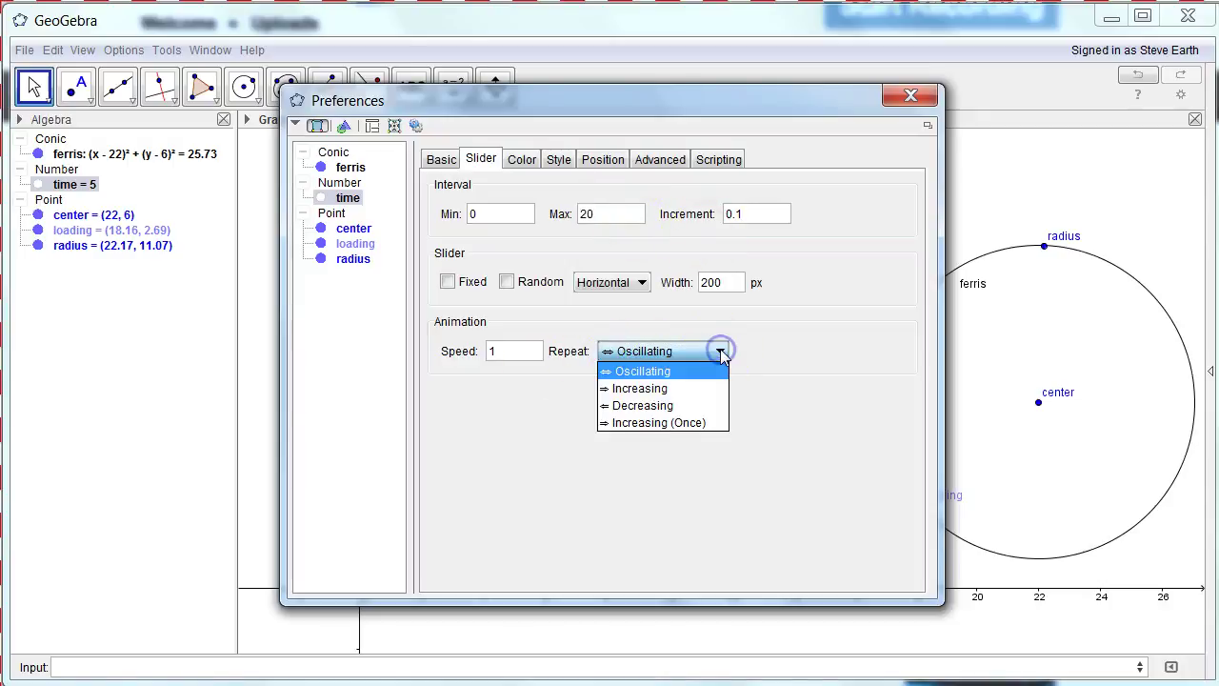
pyautogui.click(708, 422)
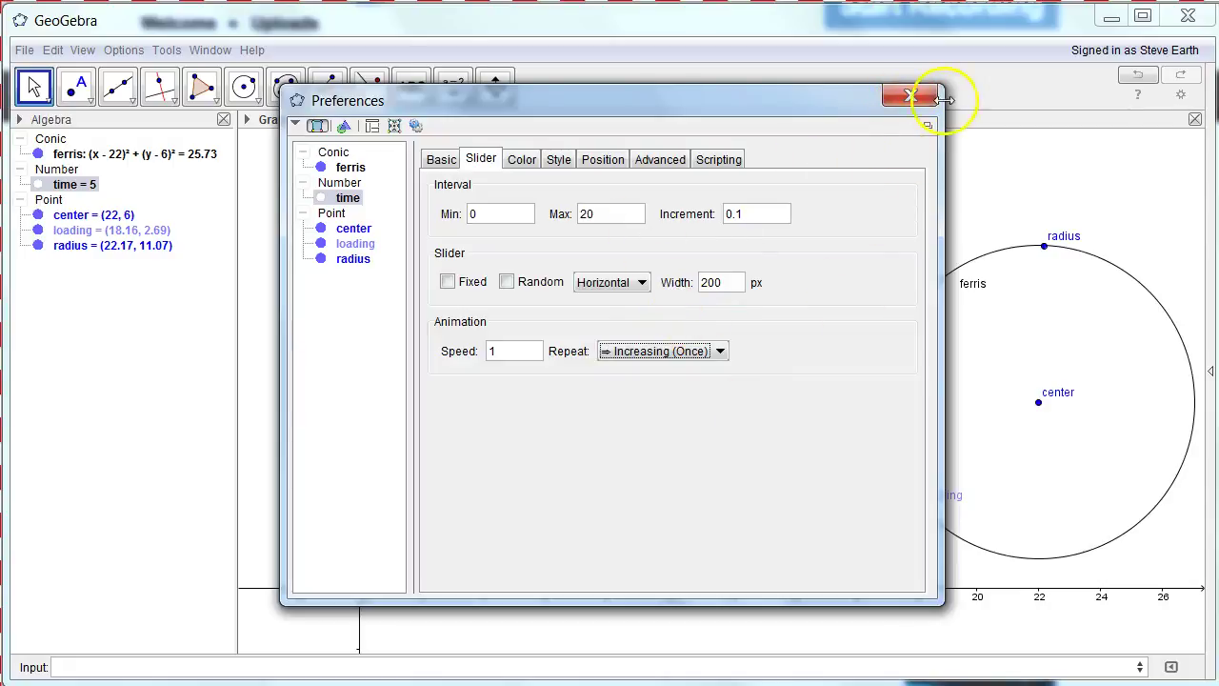
# Show the time slider on the graph, set it to 3.6, and move it to the top.
pyautogui.click(912, 97)
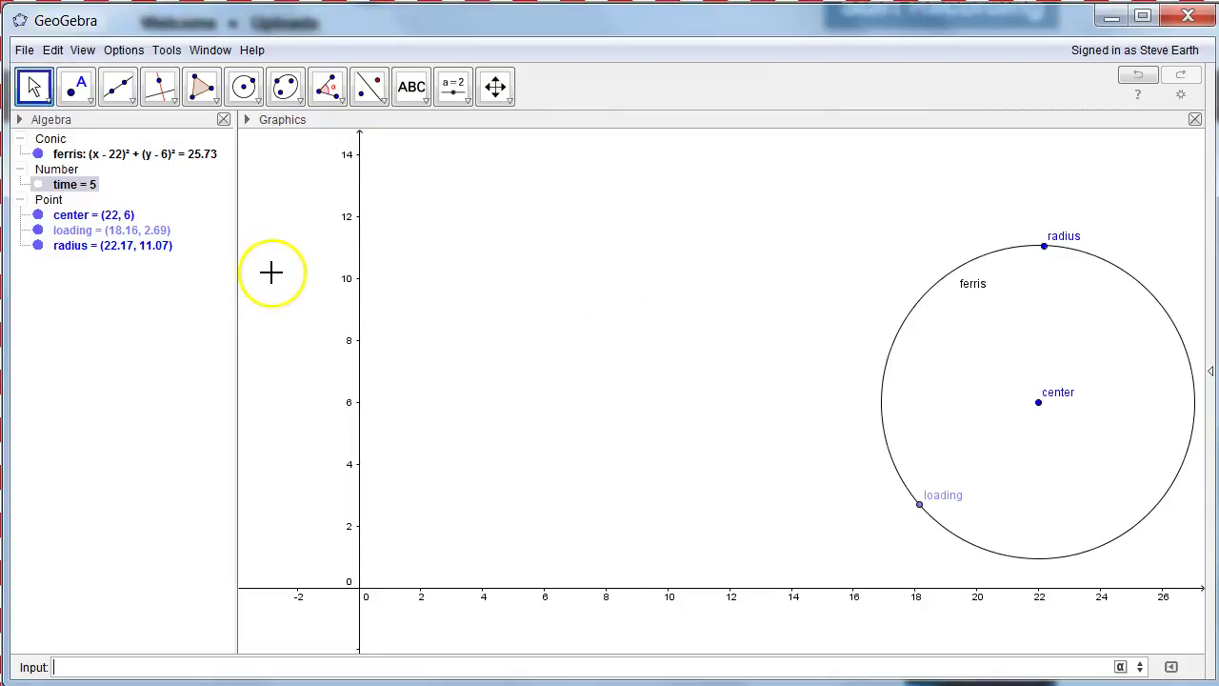
pyautogui.click(40, 186)
pyautogui.moveTo(292, 181)
pyautogui.mouseDown()
pyautogui.moveTo(315, 178)
pyautogui.moveTo(278, 187)
pyautogui.moveTo(467, 195)
pyautogui.moveTo(299, 197)
pyautogui.mouseUp()
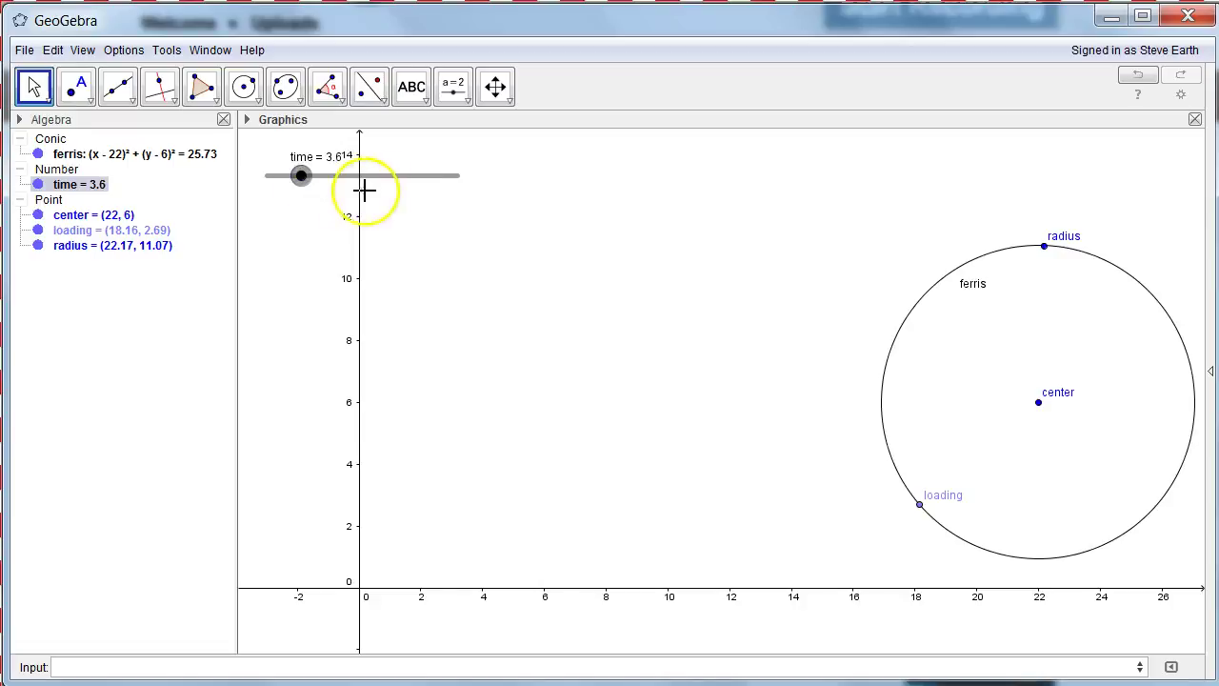
pyautogui.moveTo(387, 180); pyautogui.dragTo(519, 169)
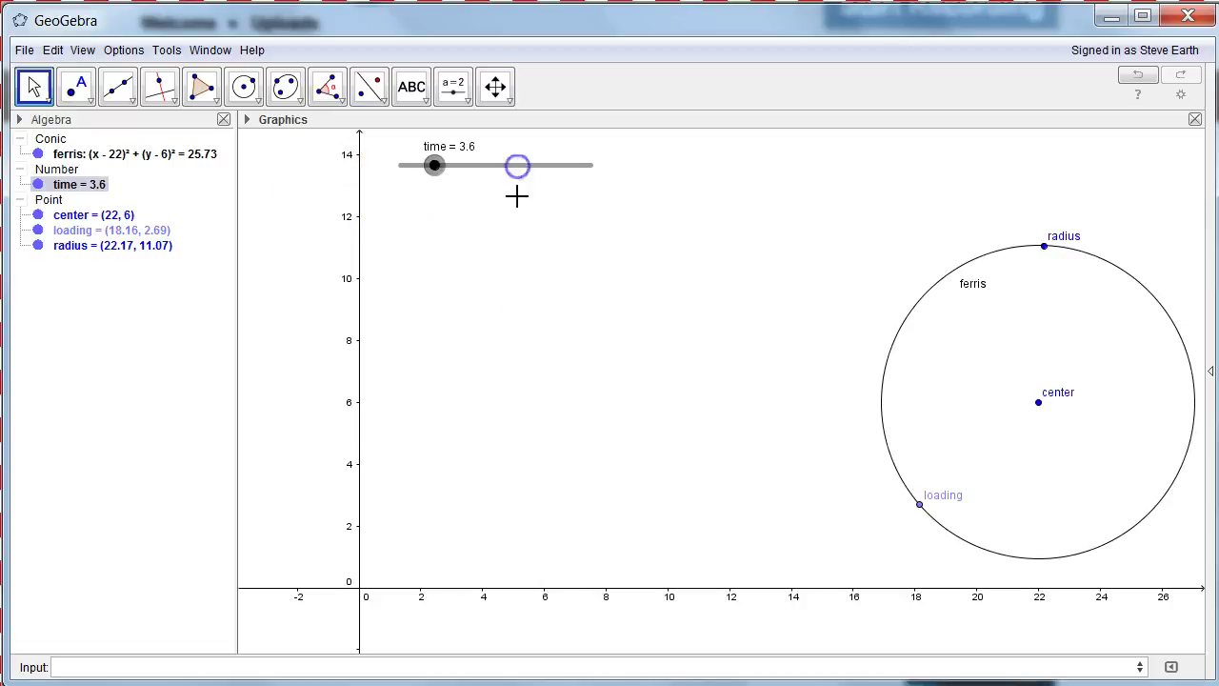
pyautogui.click(572, 311)
# Create the angle myspeed = 50° and place its slider beside the time slider.
pyautogui.click(232, 664)
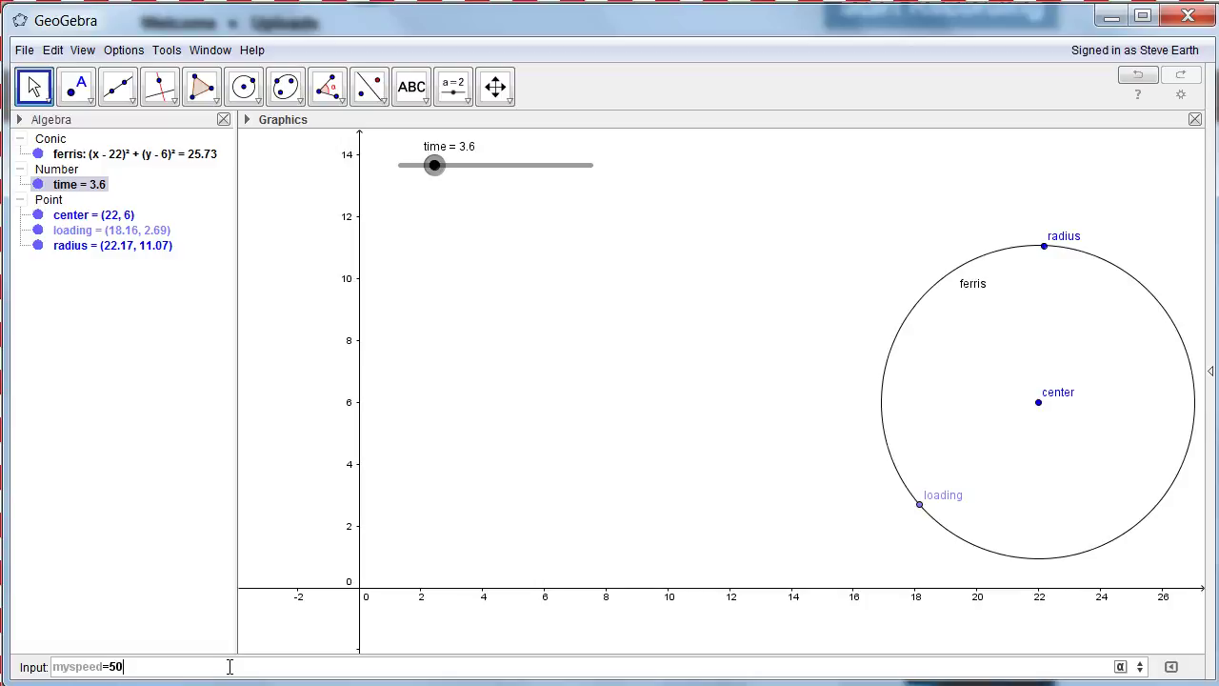
pyautogui.click(1120, 666)
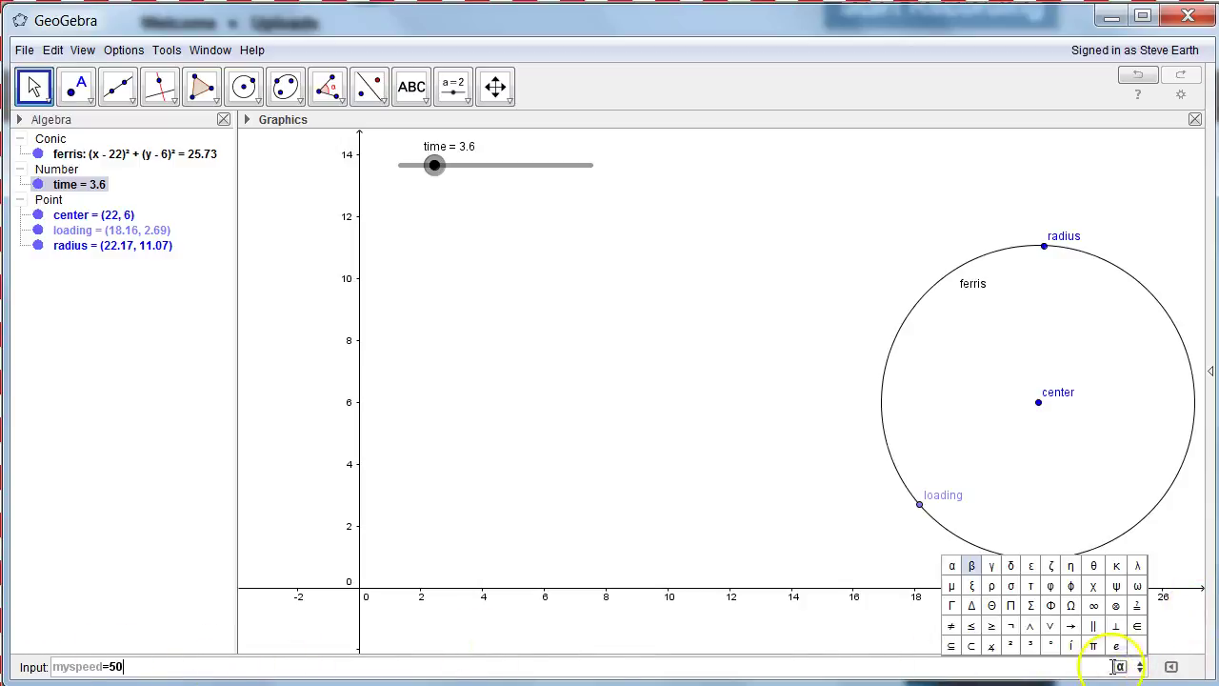
pyautogui.click(1050, 648)
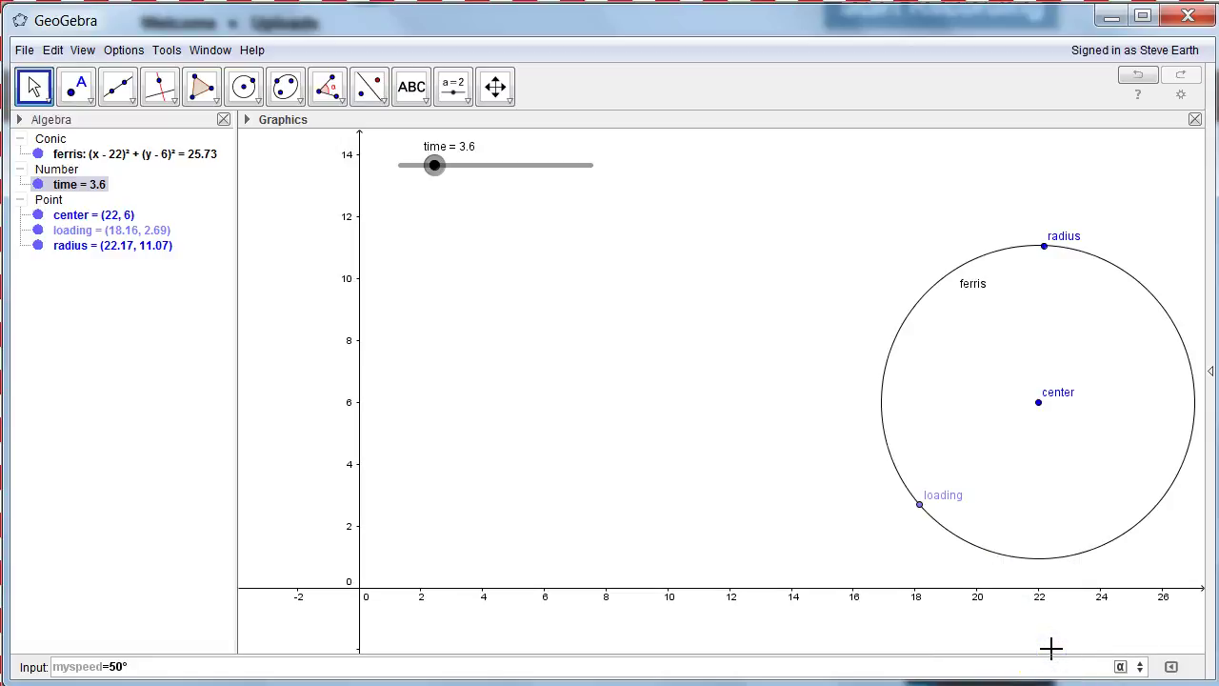
pyautogui.press('Return')
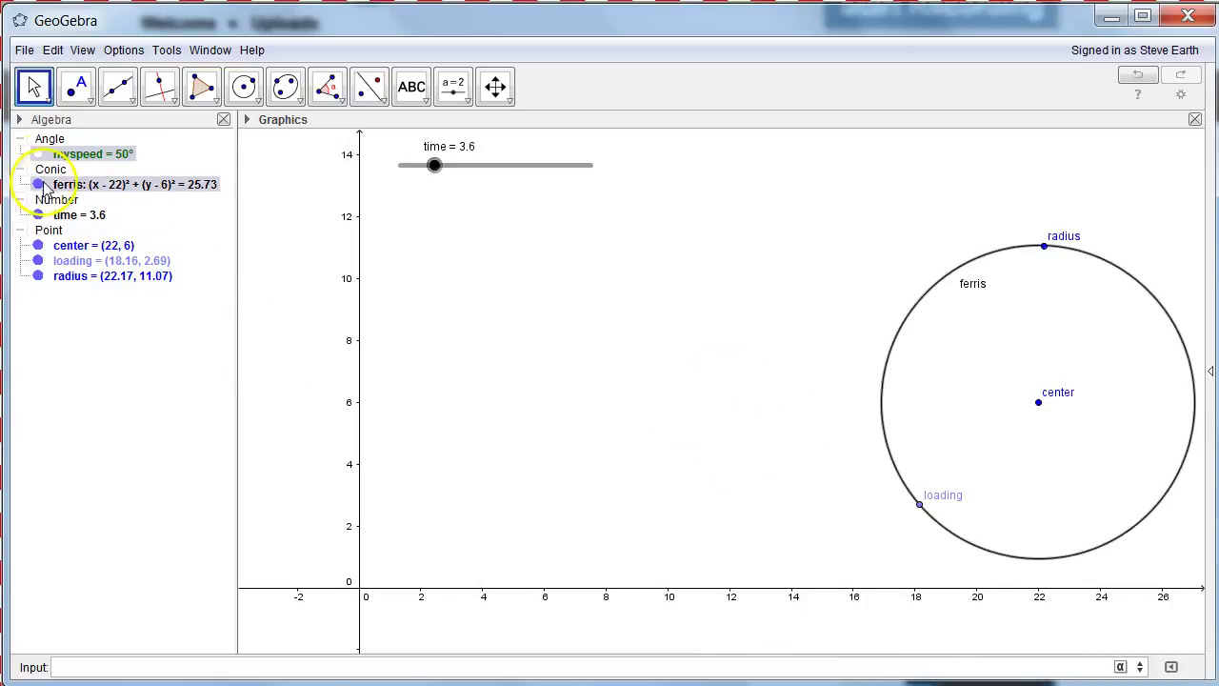
pyautogui.click(37, 155)
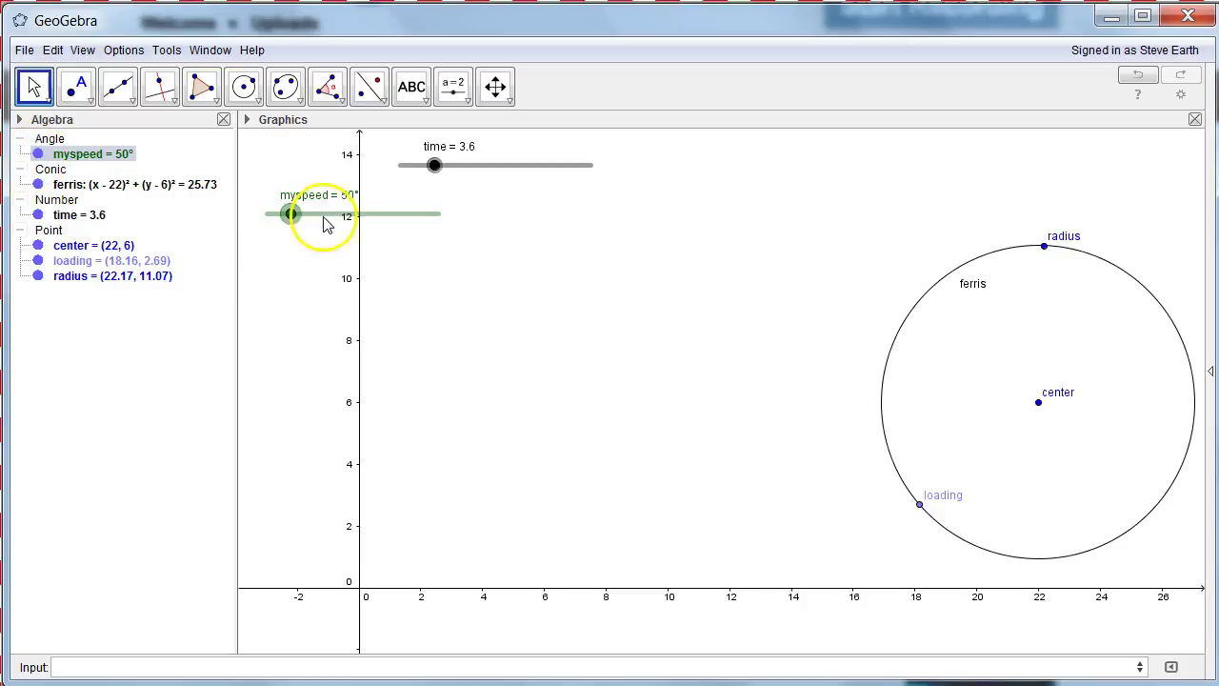
pyautogui.moveTo(324, 222); pyautogui.dragTo(673, 174)
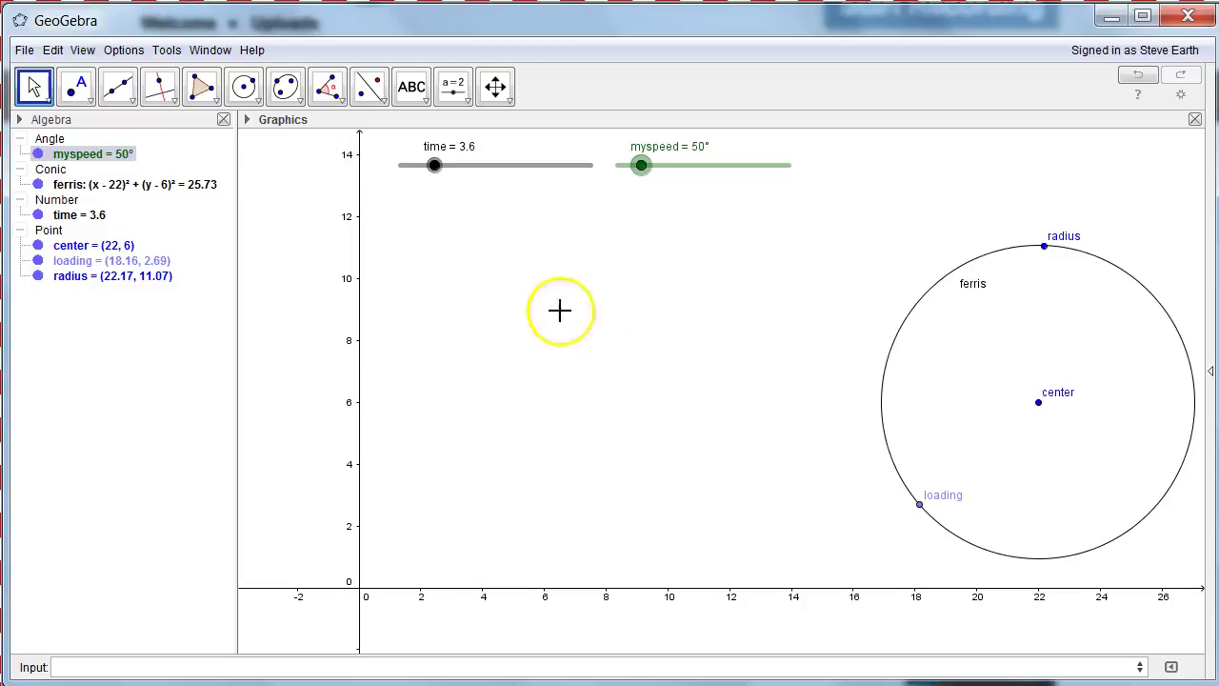
pyautogui.click(376, 95)
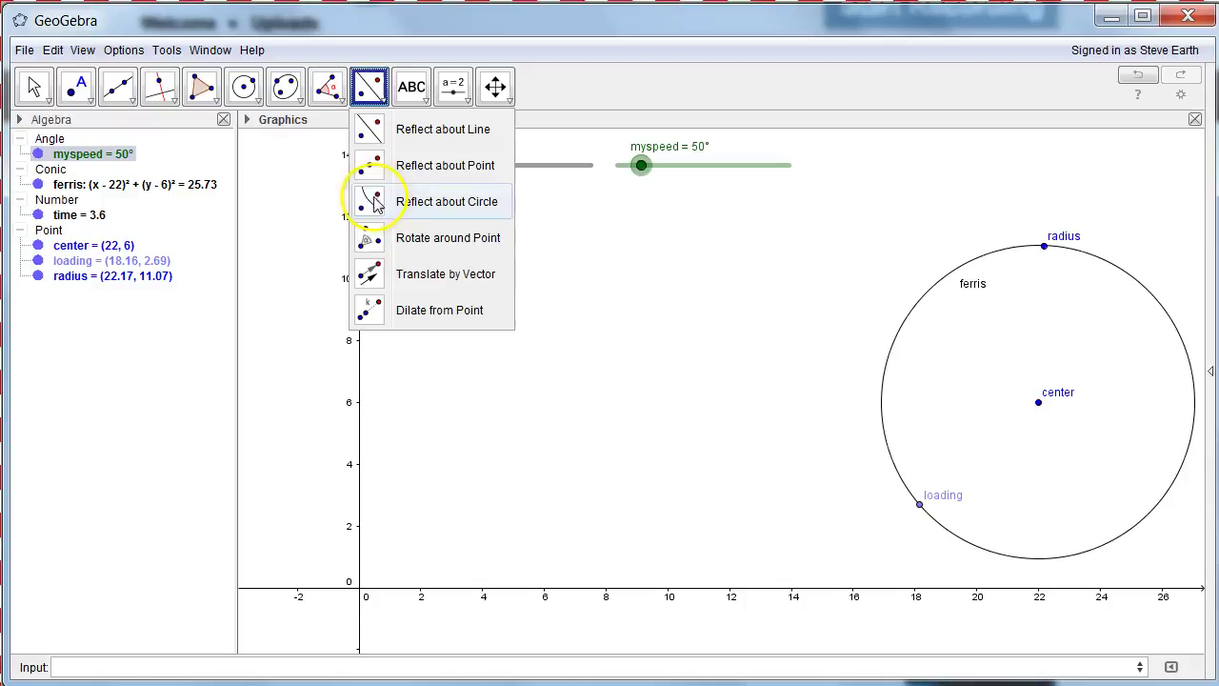
pyautogui.click(372, 244)
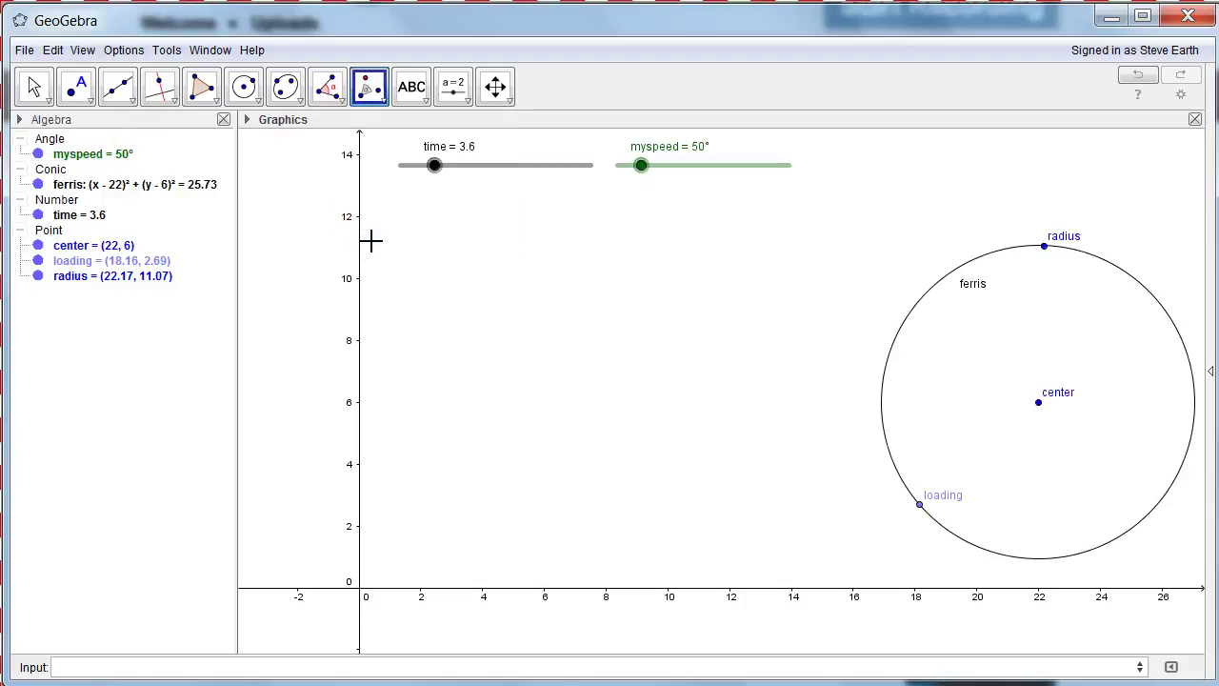
pyautogui.click(369, 110)
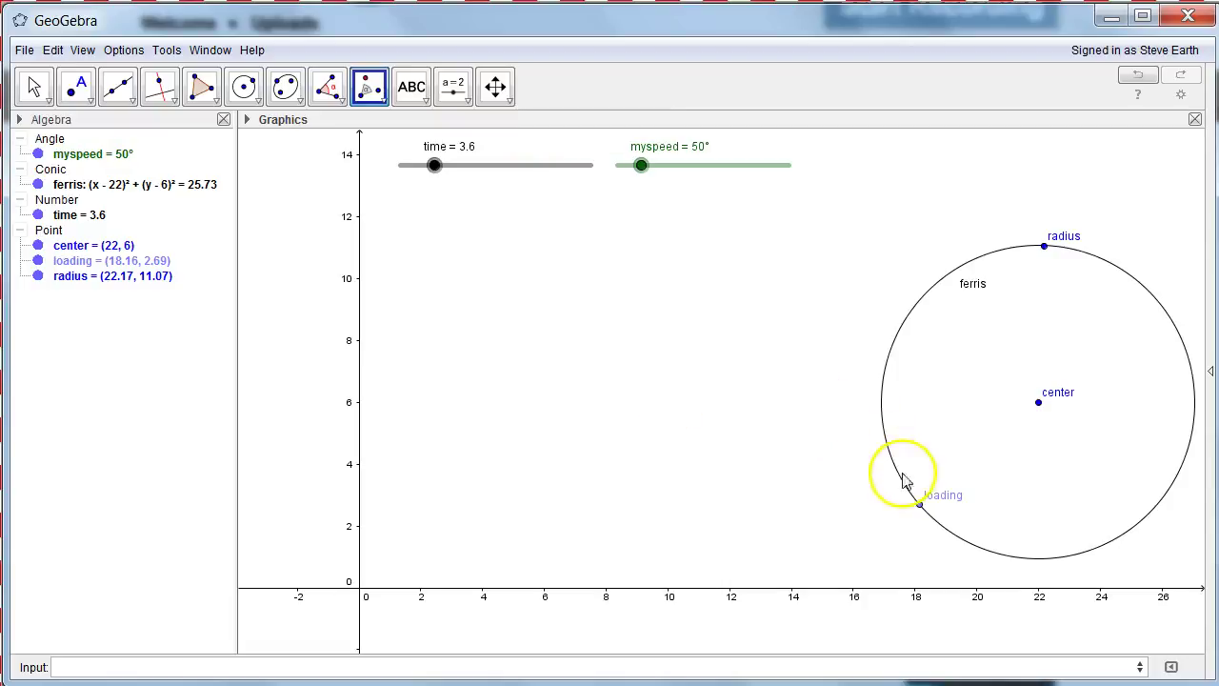
pyautogui.click(920, 505)
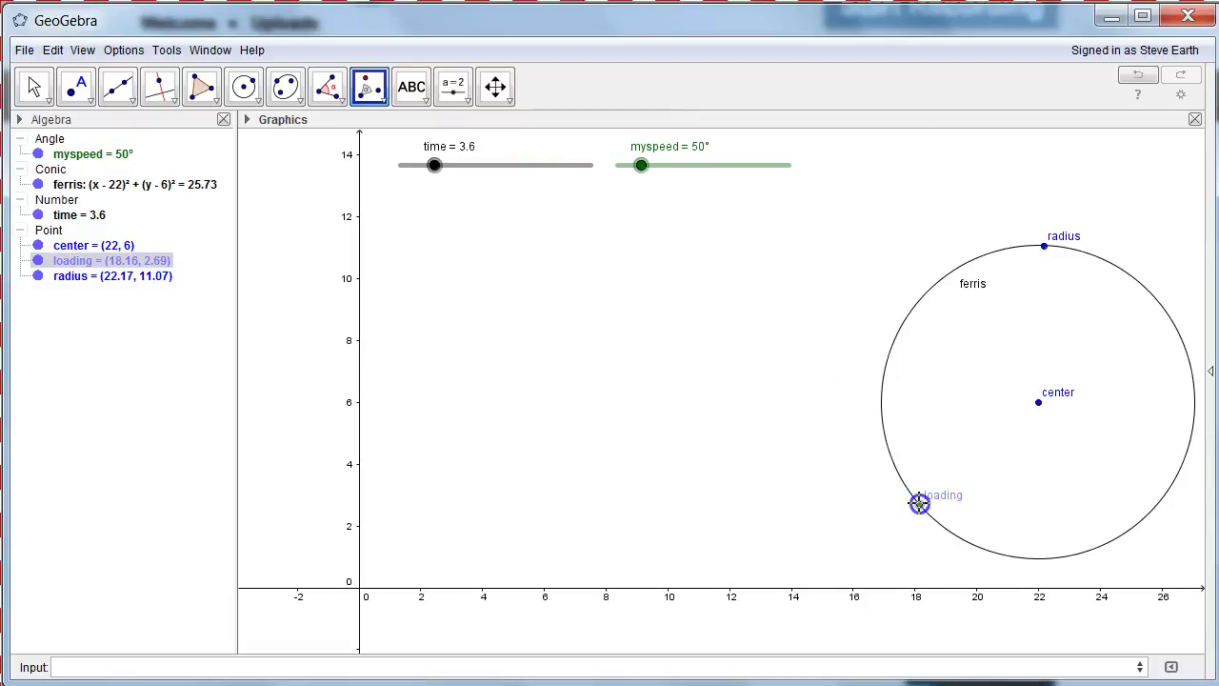
pyautogui.doubleClick(1038, 404)
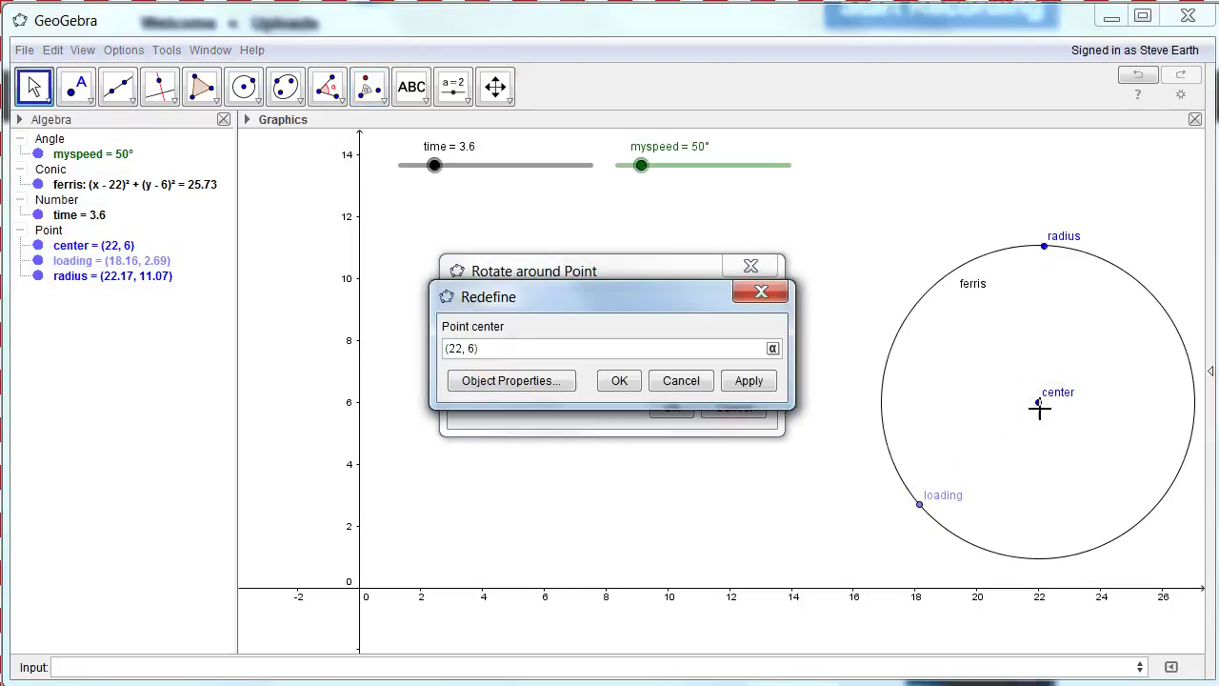
pyautogui.click(674, 381)
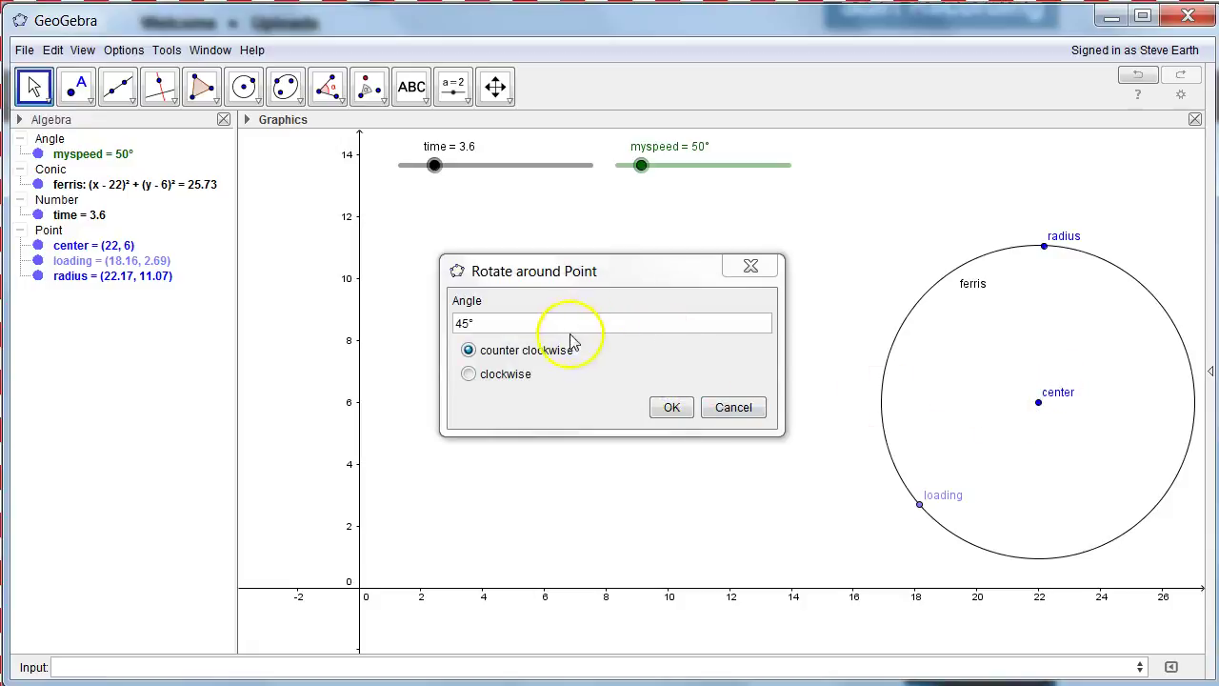
pyautogui.click(733, 407)
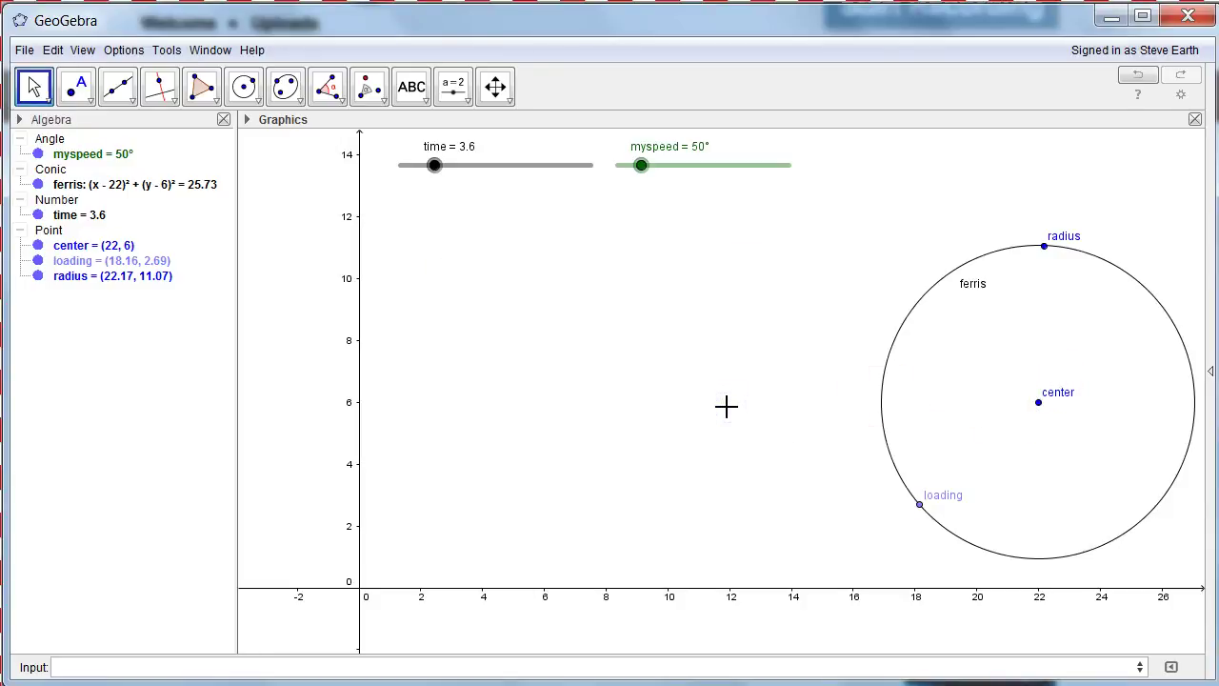
# Rotate loading about center by the angle time myspeed.
pyautogui.click(370, 88)
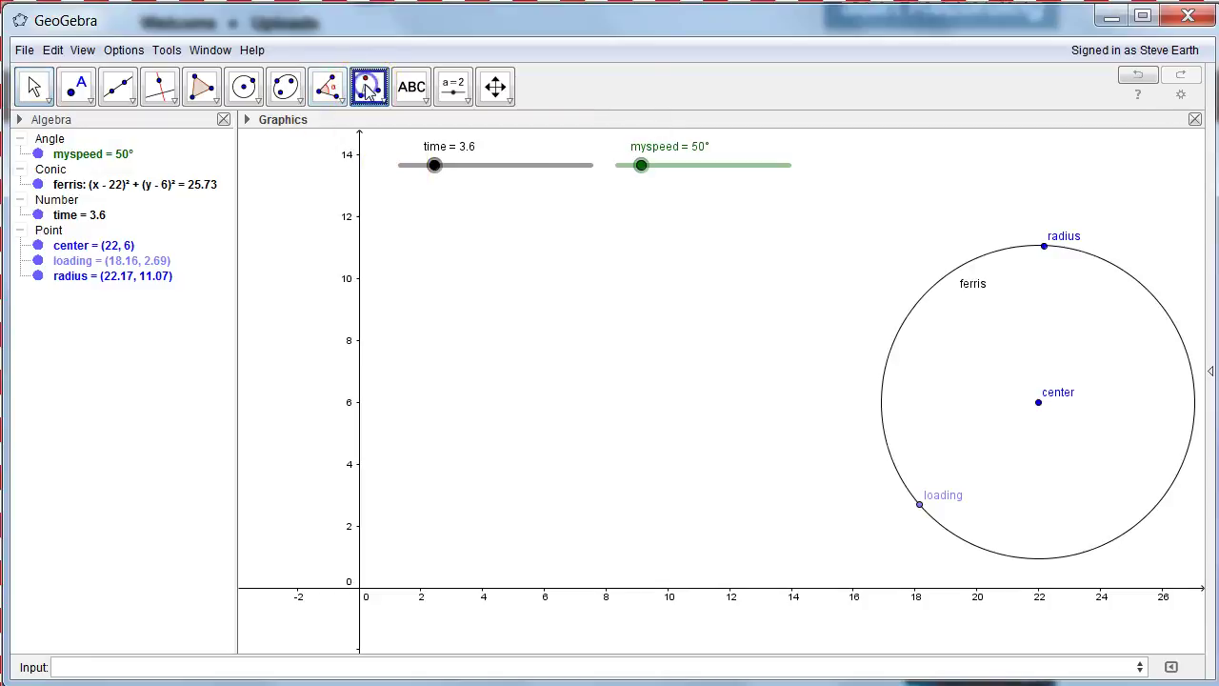
pyautogui.click(919, 505)
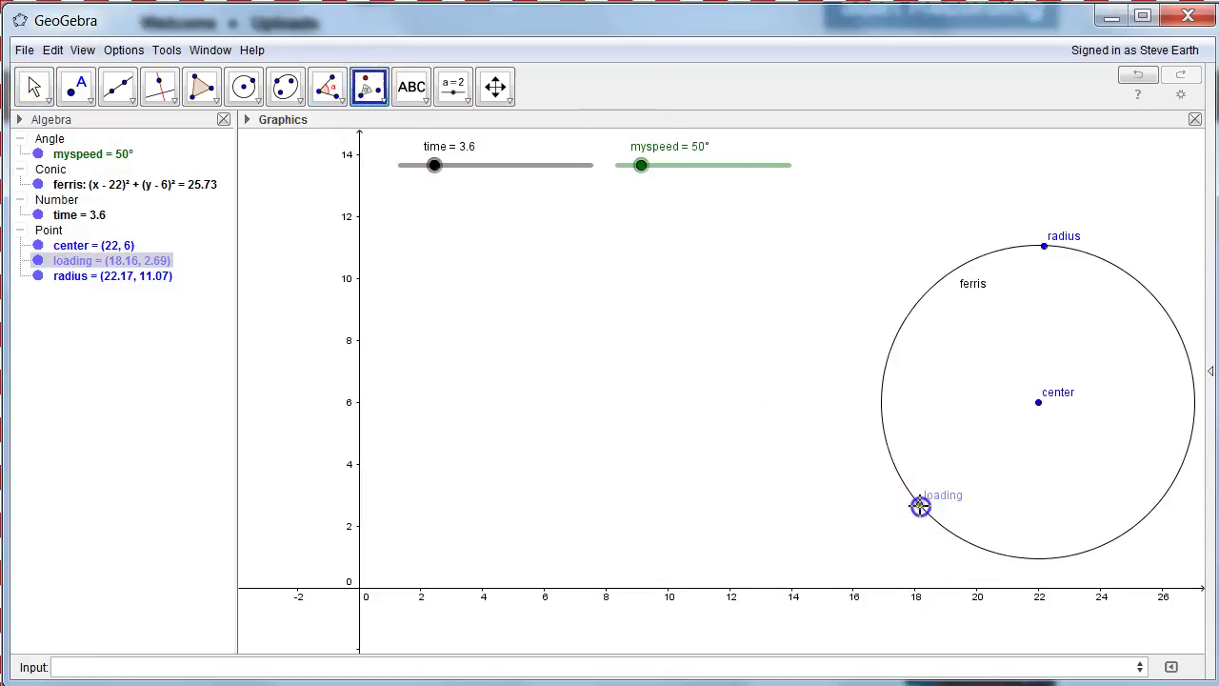
pyautogui.click(1038, 403)
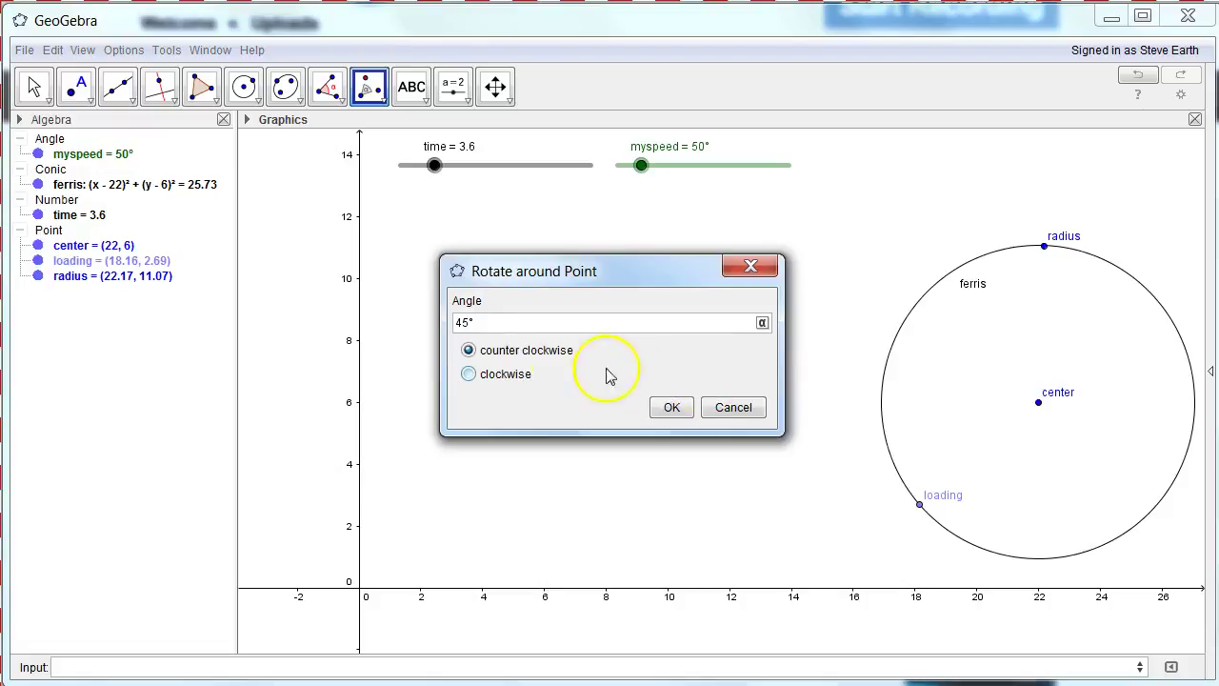
pyautogui.moveTo(503, 319); pyautogui.dragTo(459, 321)
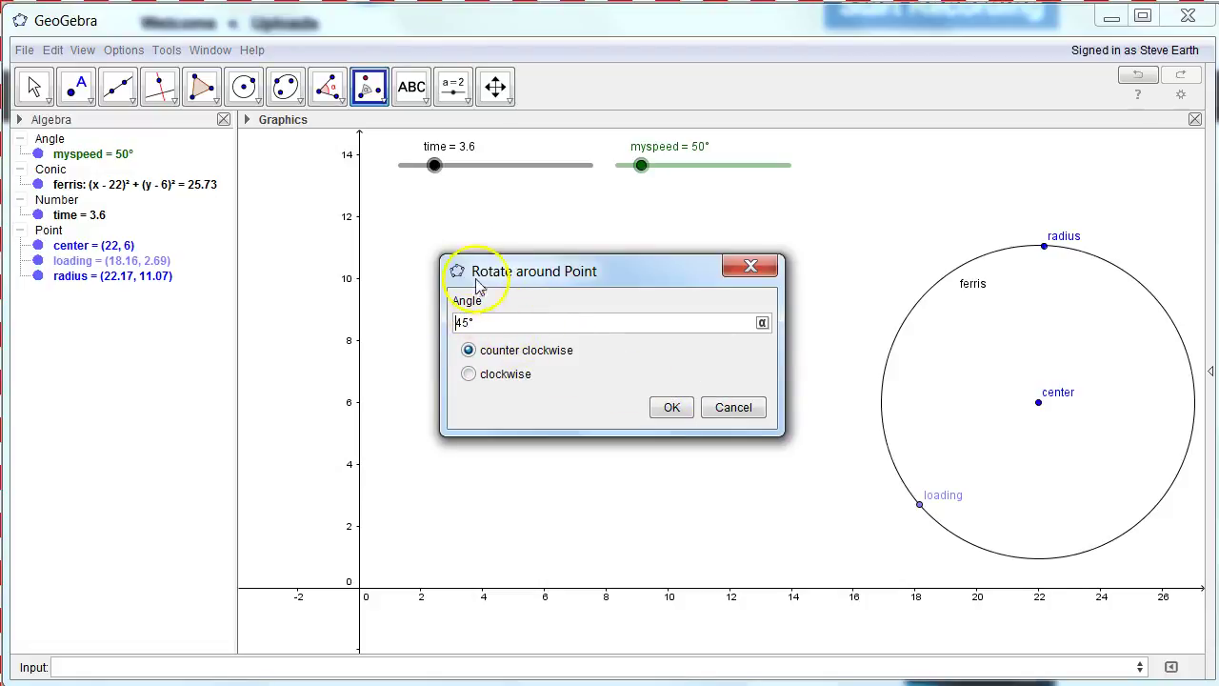
pyautogui.click(438, 191)
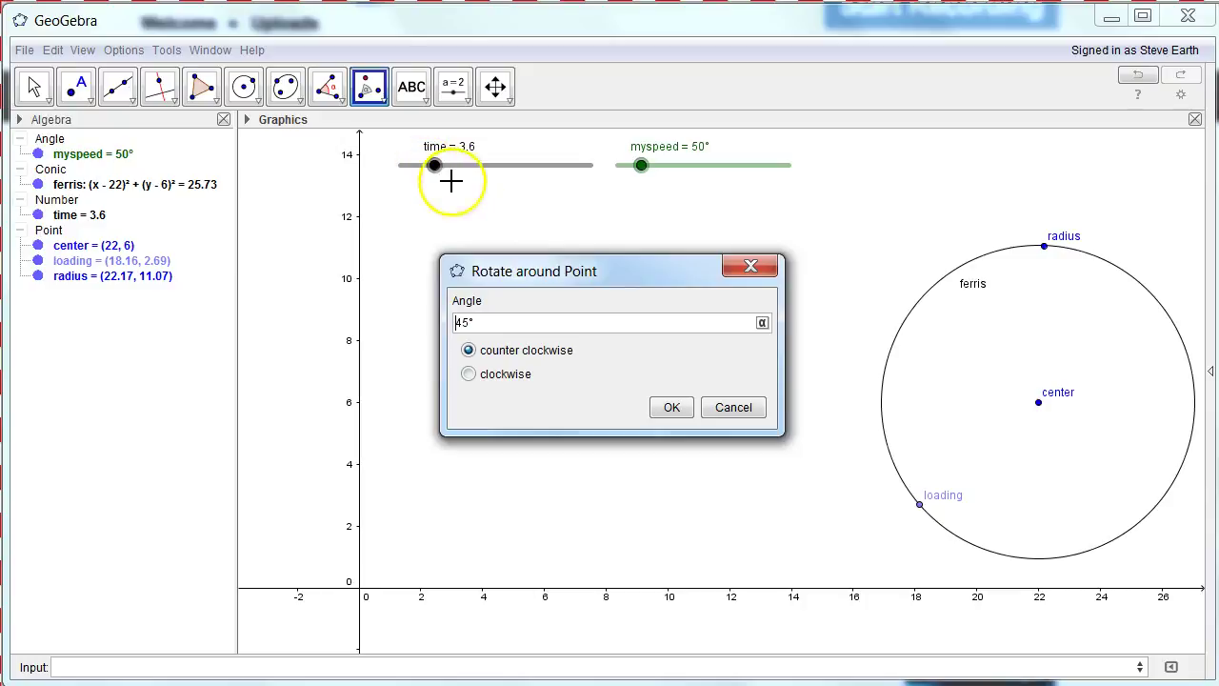
pyautogui.click(746, 189)
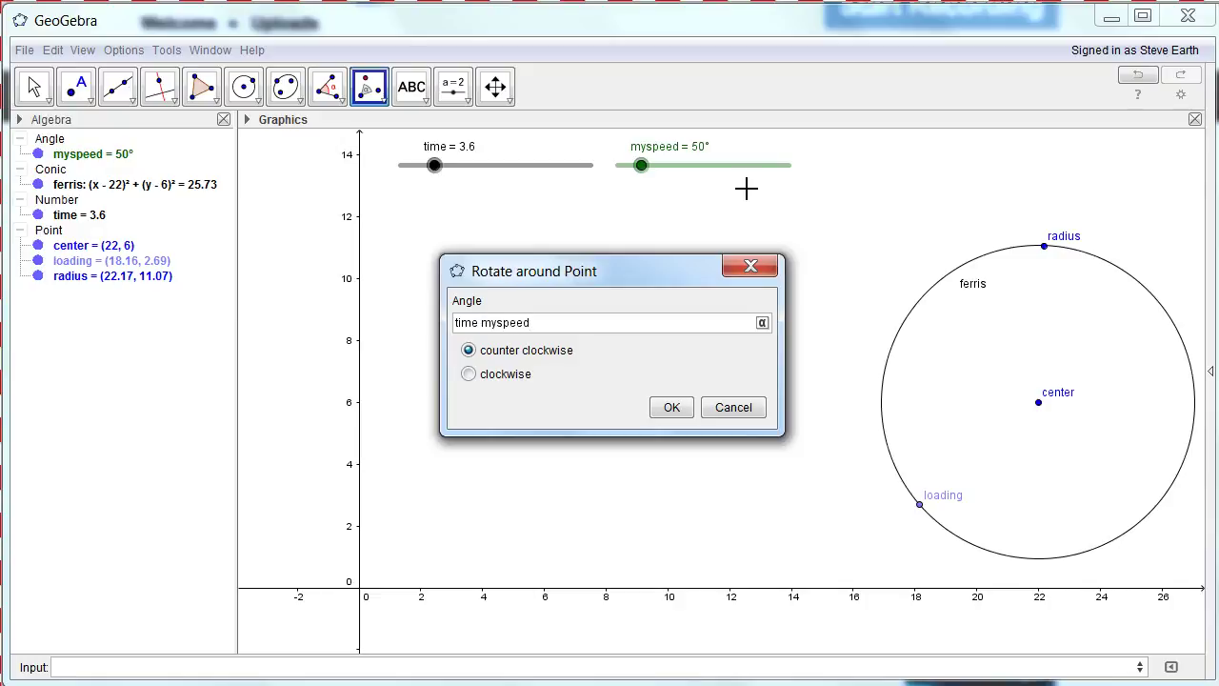
pyautogui.click(671, 407)
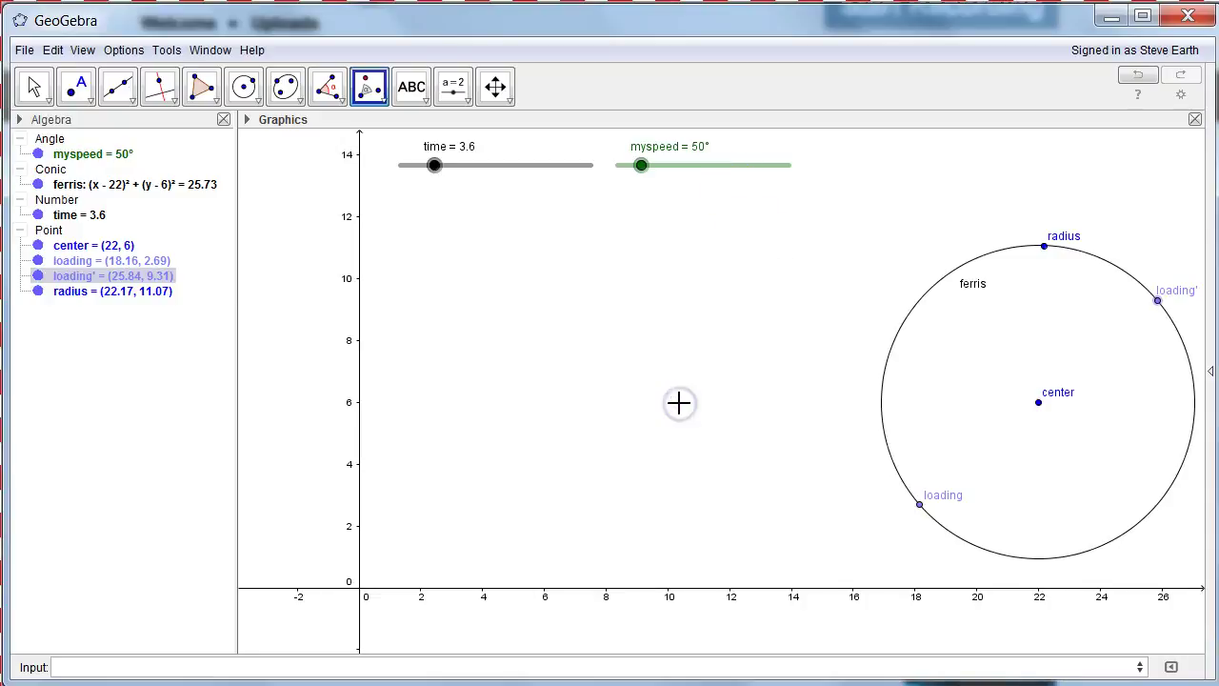
# Rename the rotated point to cart.
pyautogui.rightClick(1158, 301)
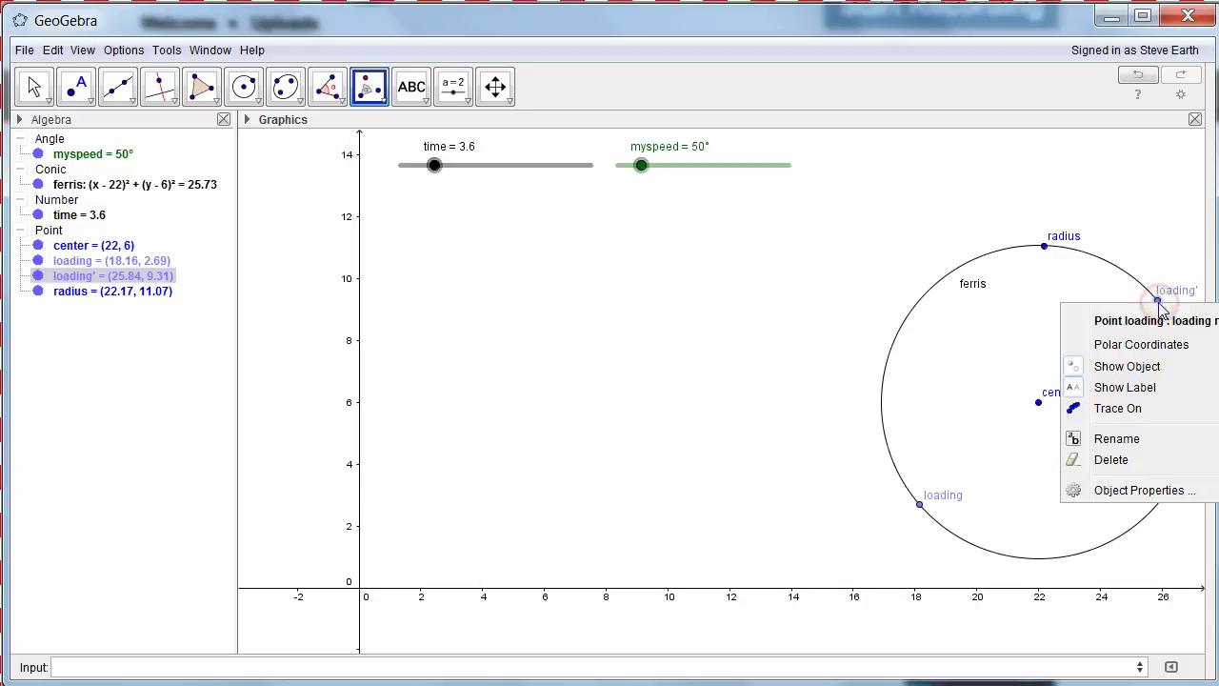
pyautogui.click(1133, 438)
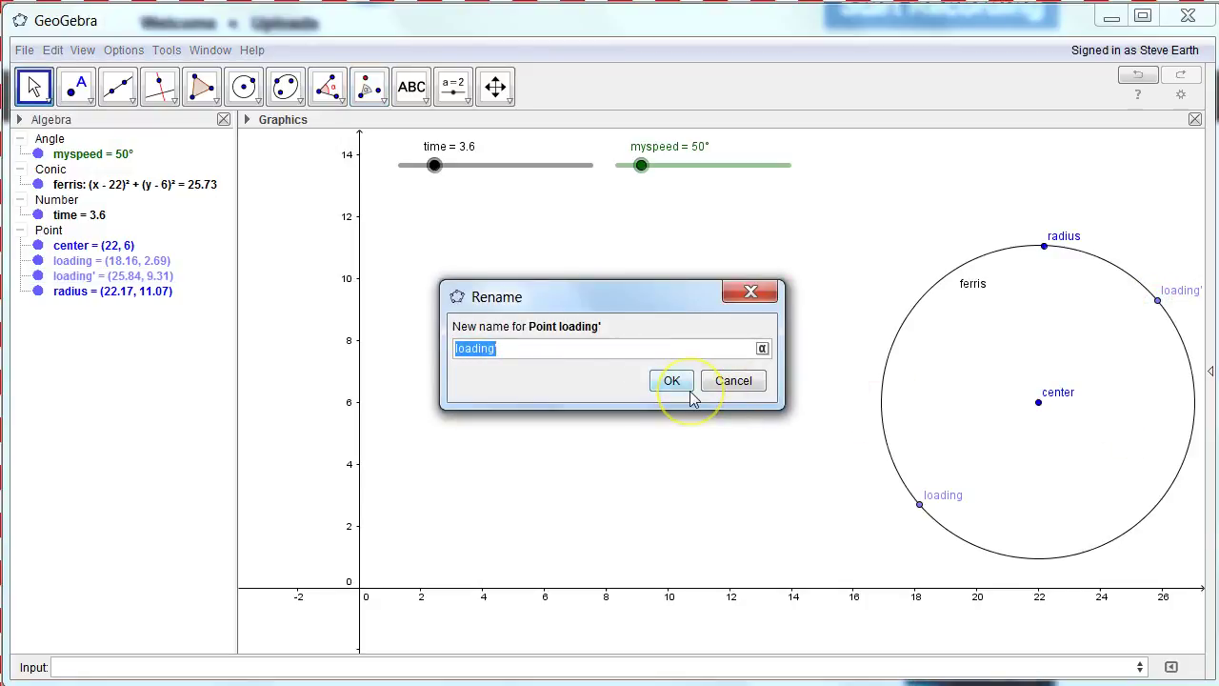
pyautogui.write('cart')
pyautogui.click(687, 386)
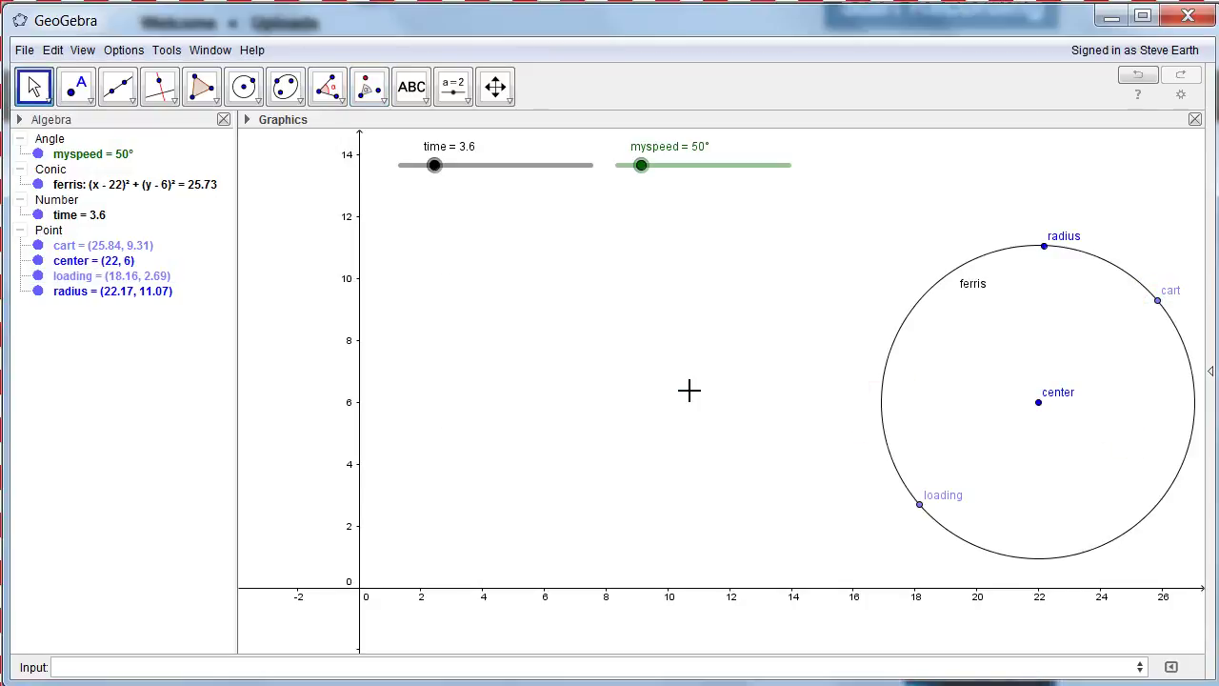
# Drag the time slider to test the cart's rotation, leaving time at 1.9.
pyautogui.moveTo(435, 166); pyautogui.dragTo(400, 181)
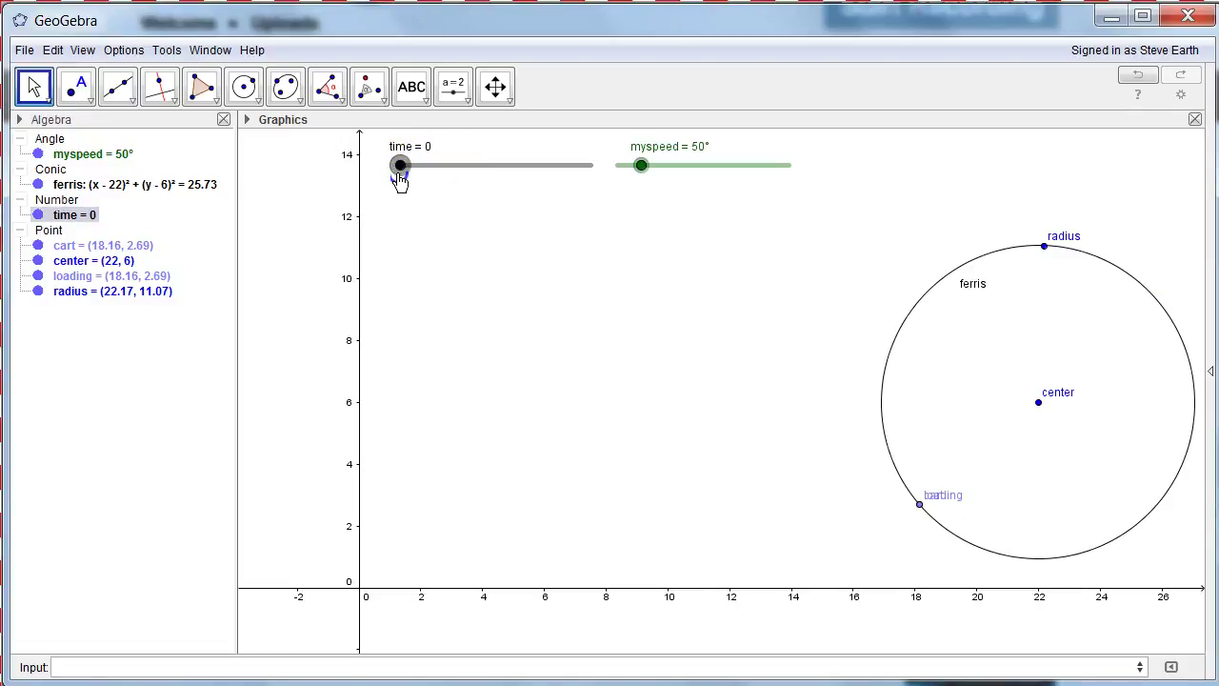
pyautogui.moveTo(400, 181)
pyautogui.mouseDown()
pyautogui.moveTo(602, 180)
pyautogui.moveTo(397, 180)
pyautogui.moveTo(414, 179)
pyautogui.mouseUp()
pyautogui.doubleClick(412, 169)
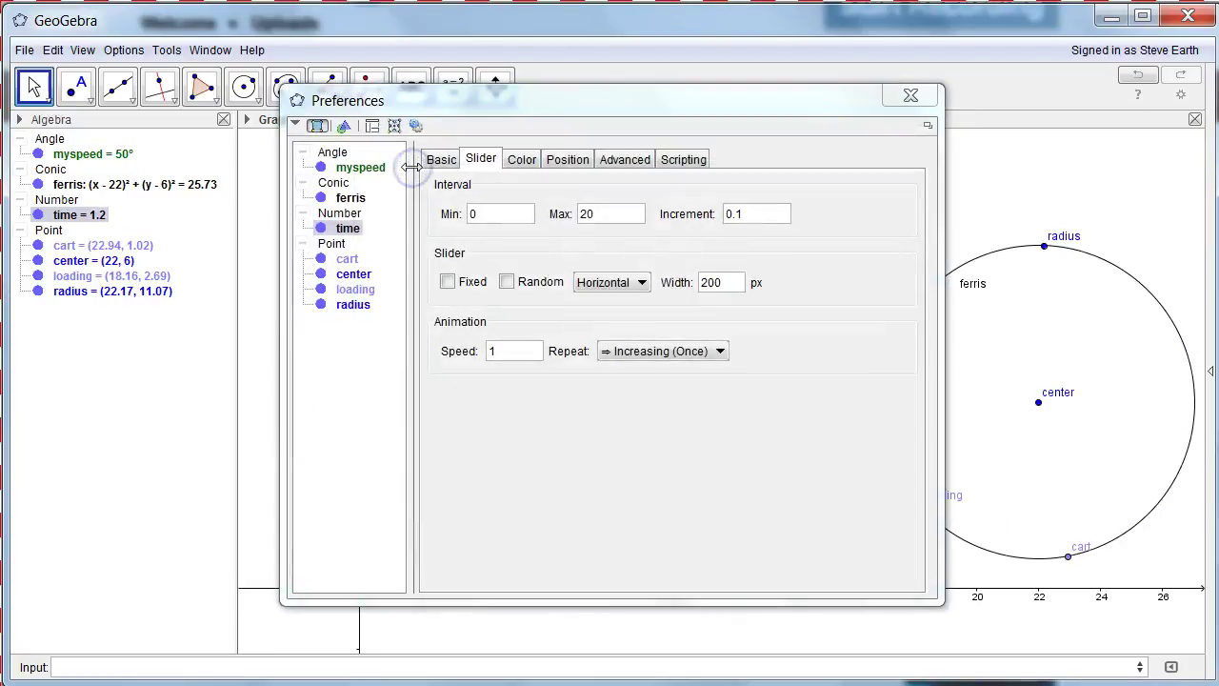
pyautogui.click(914, 99)
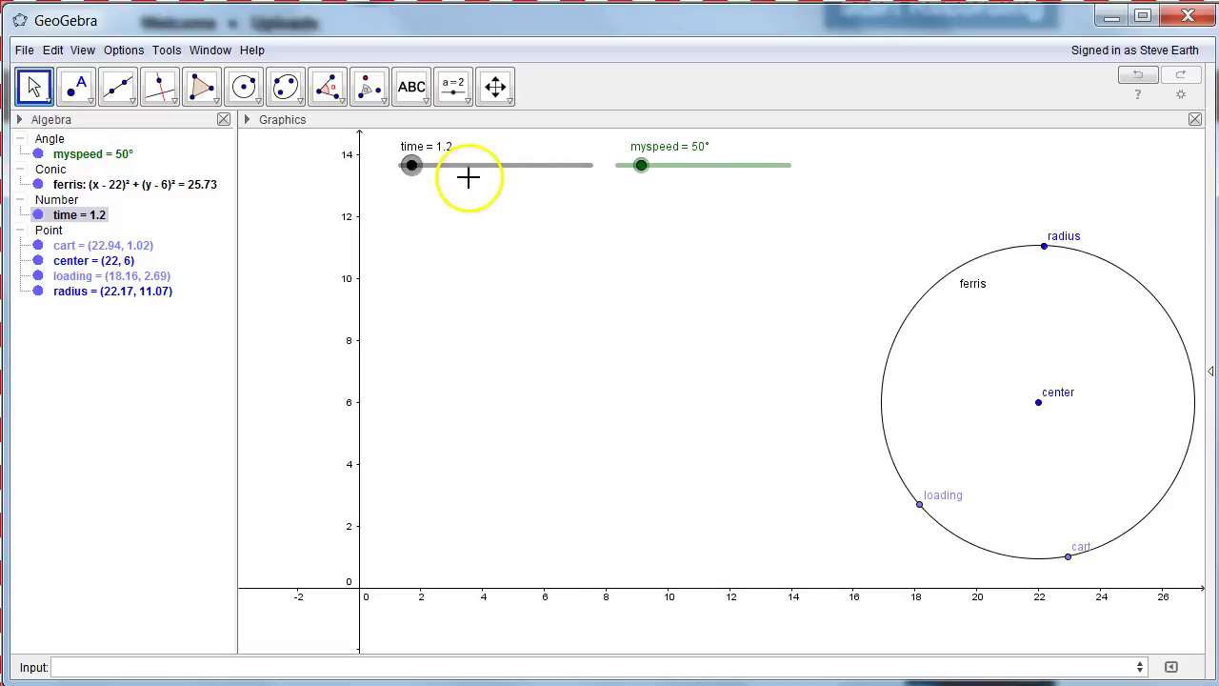
pyautogui.moveTo(411, 167); pyautogui.dragTo(417, 172)
pyautogui.doubleClick(419, 172)
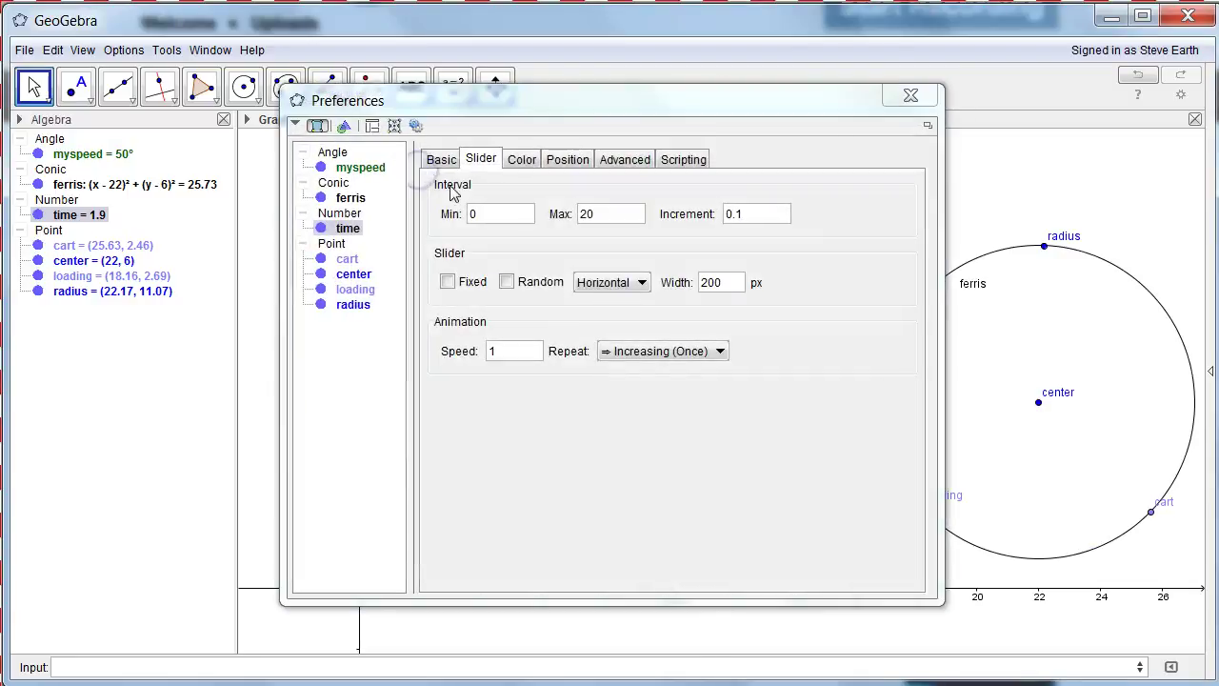
pyautogui.click(903, 98)
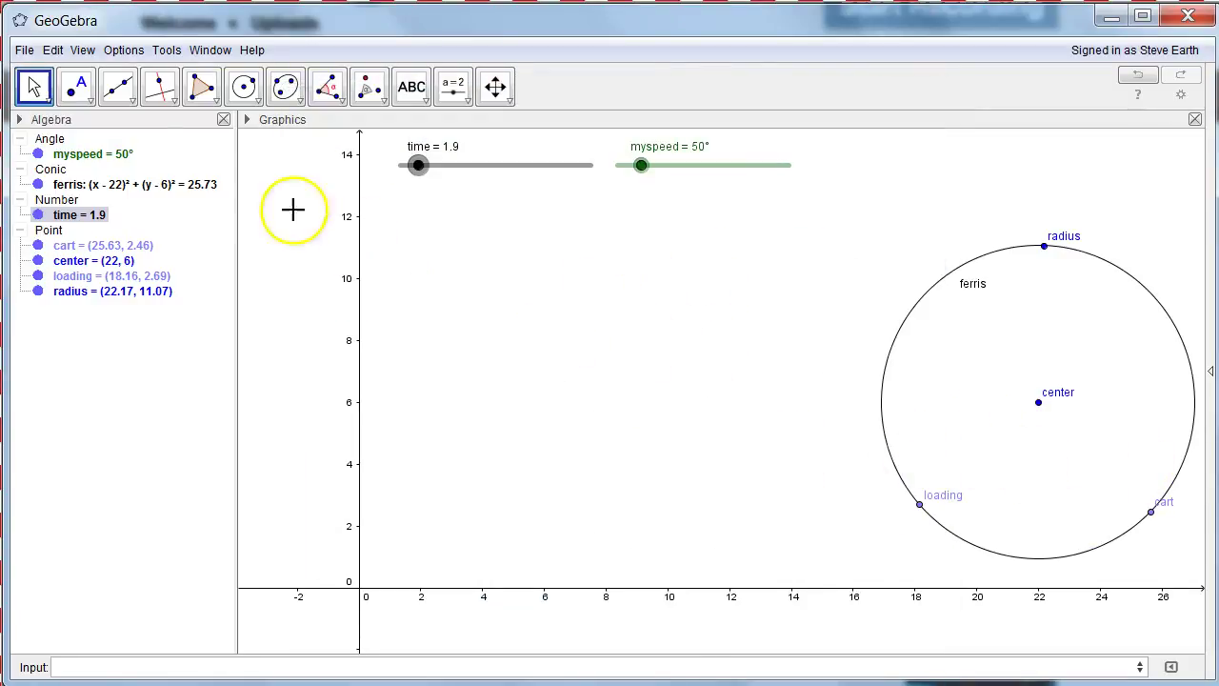
# Draw vertical line a (x = 25.63) through the cart point, perpendicular to the x-axis.
pyautogui.click(162, 89)
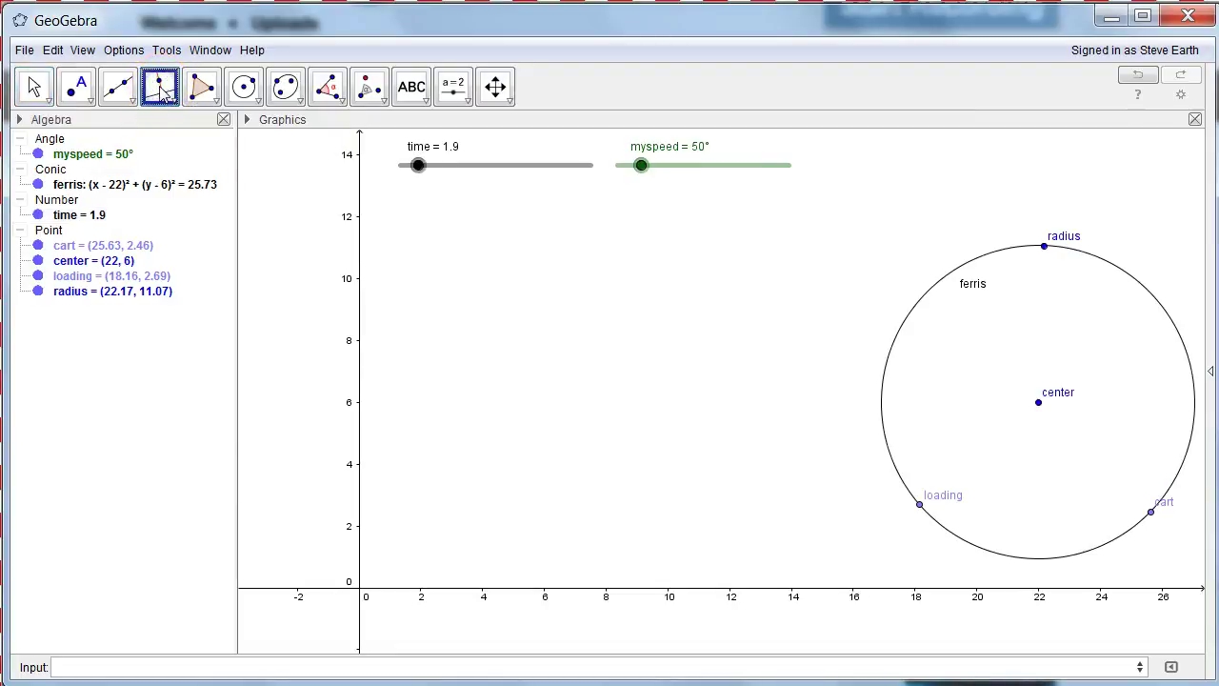
pyautogui.click(161, 89)
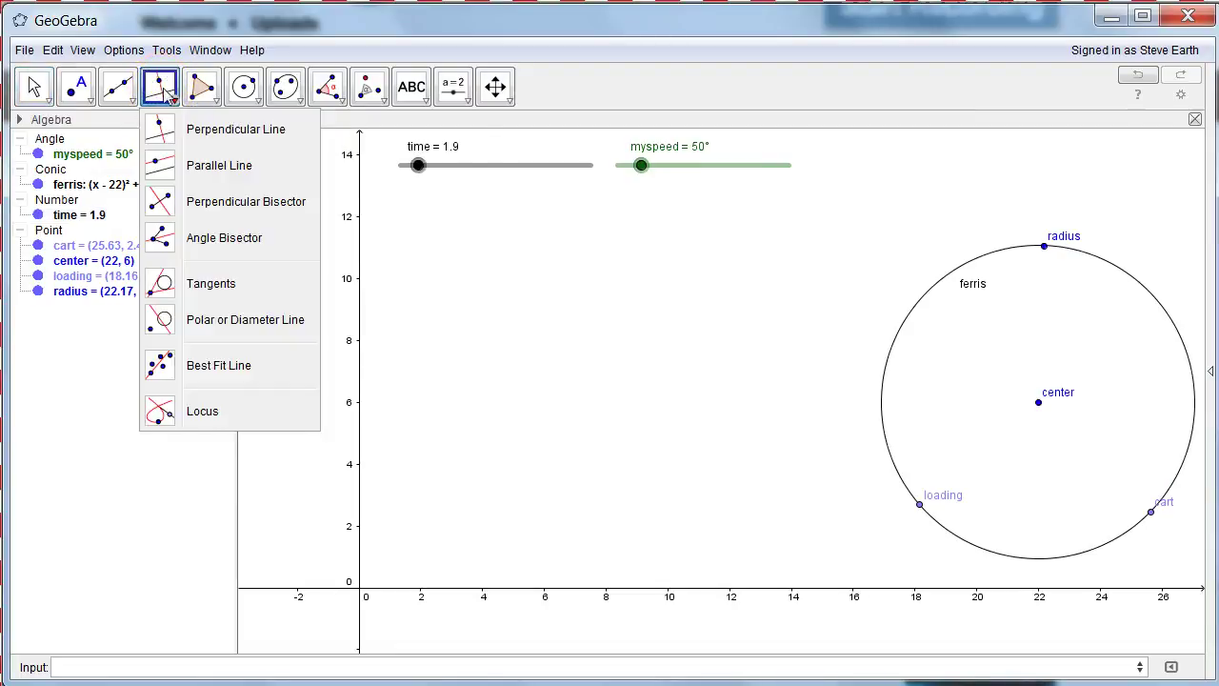
pyautogui.click(1151, 512)
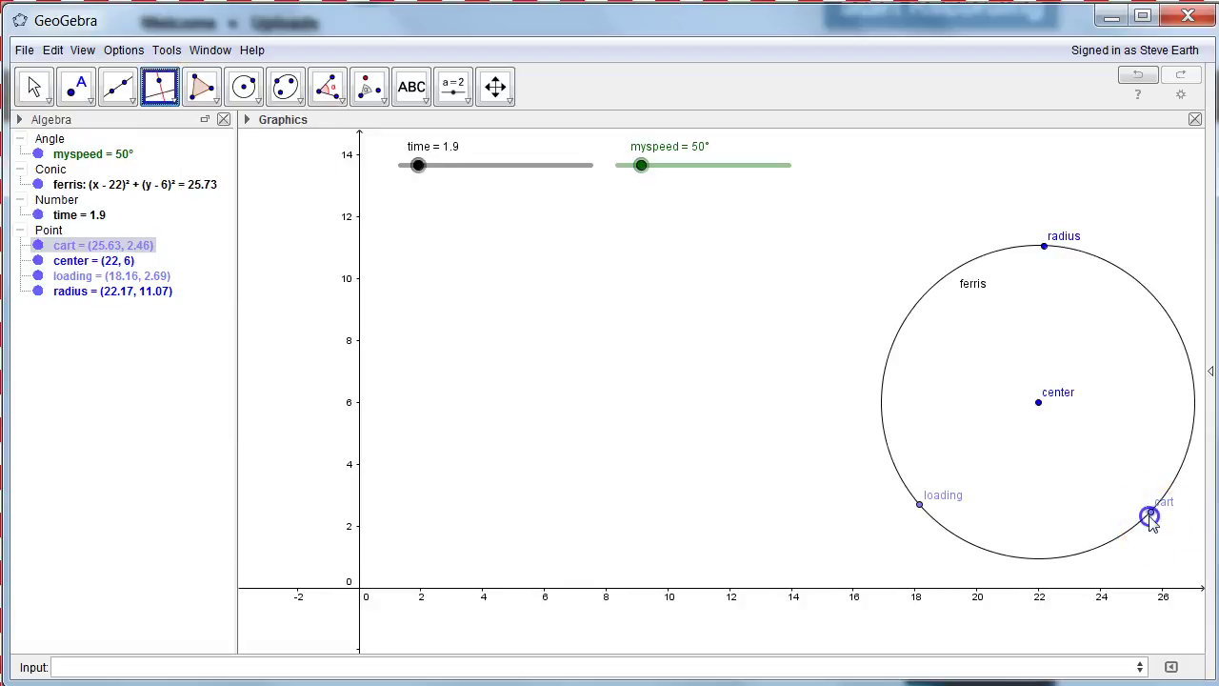
pyautogui.click(1152, 595)
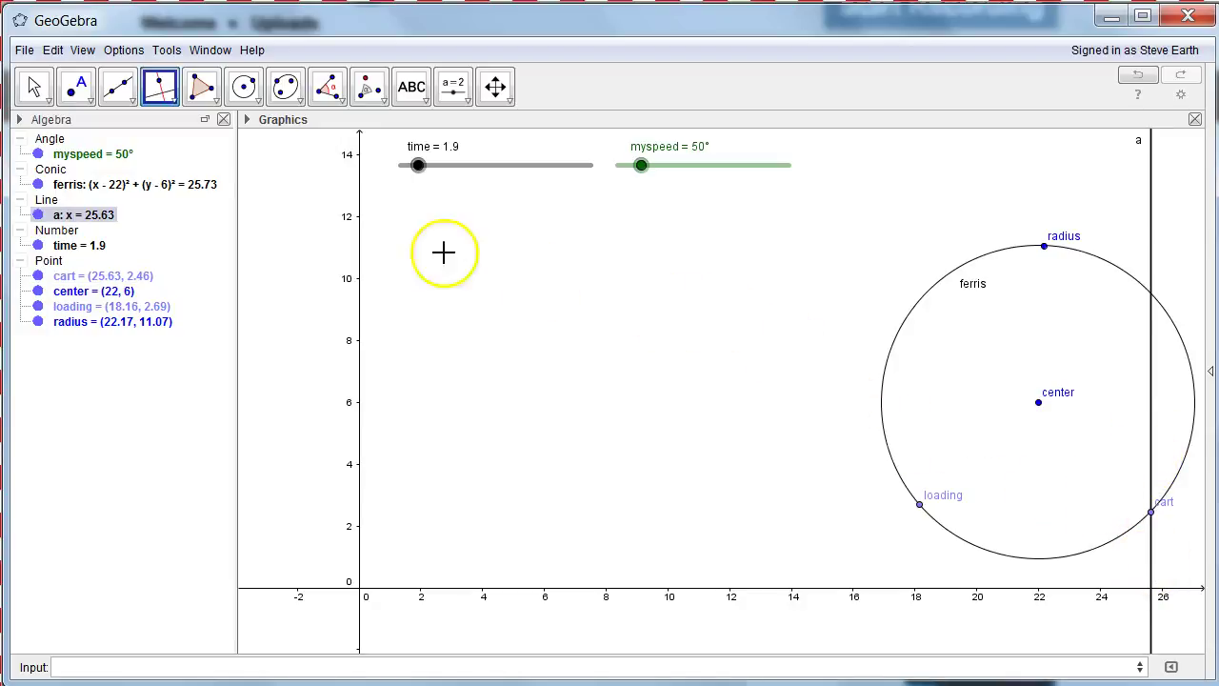
# Create point A = (25.63, 0) where line a meets the x-axis.
pyautogui.click(127, 103)
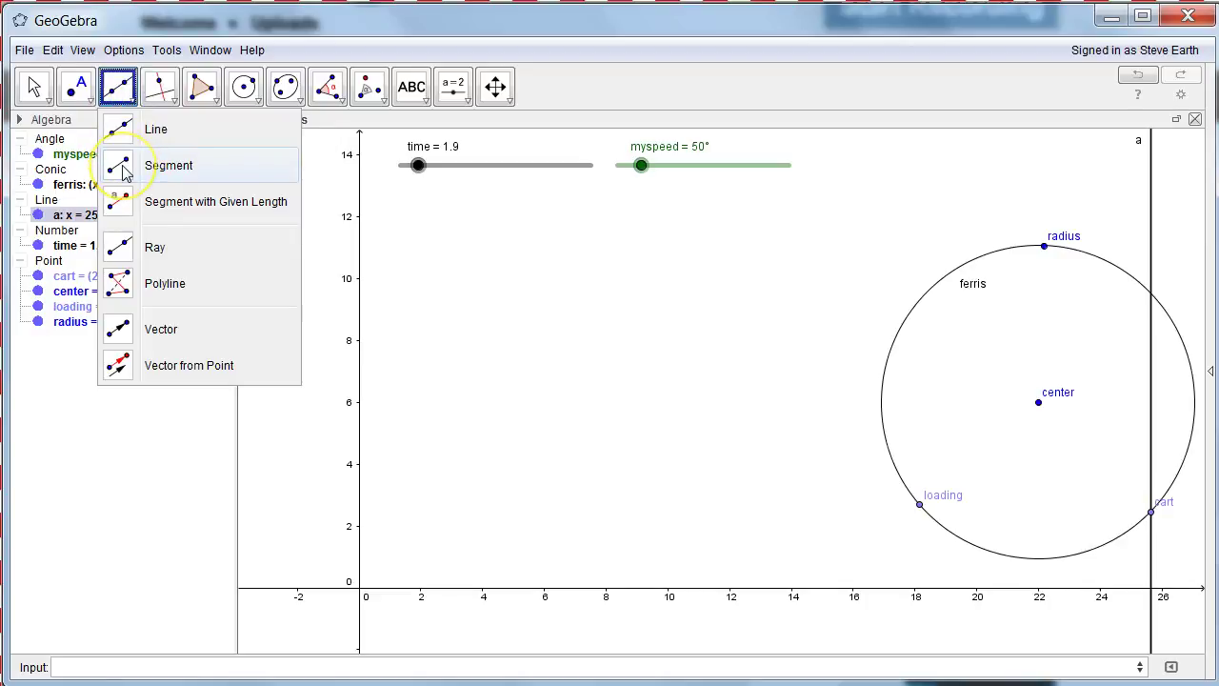
pyautogui.click(123, 168)
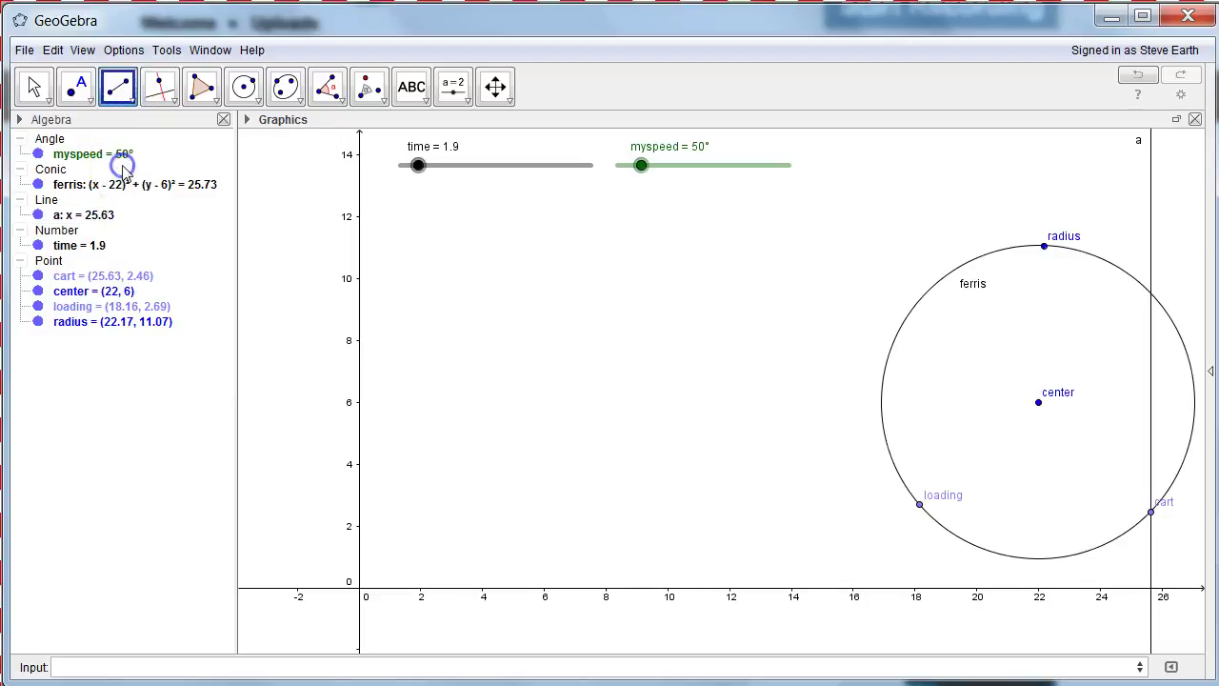
pyautogui.click(1152, 514)
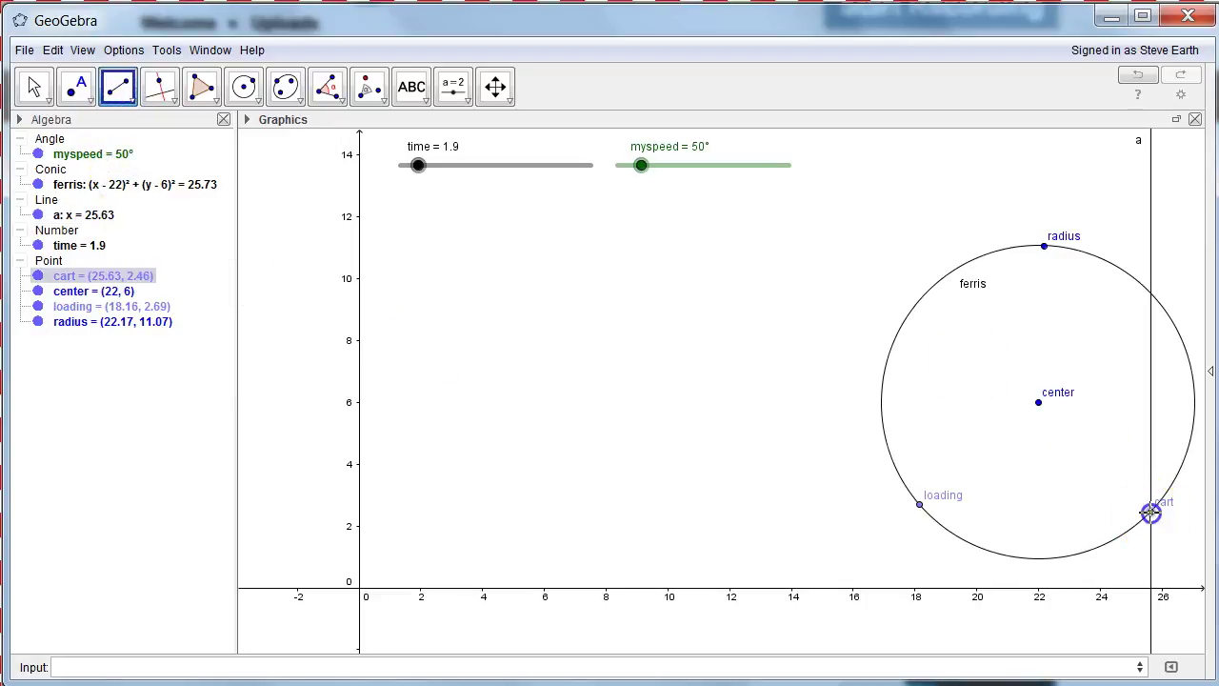
pyautogui.click(1155, 595)
pyautogui.doubleClick(1153, 593)
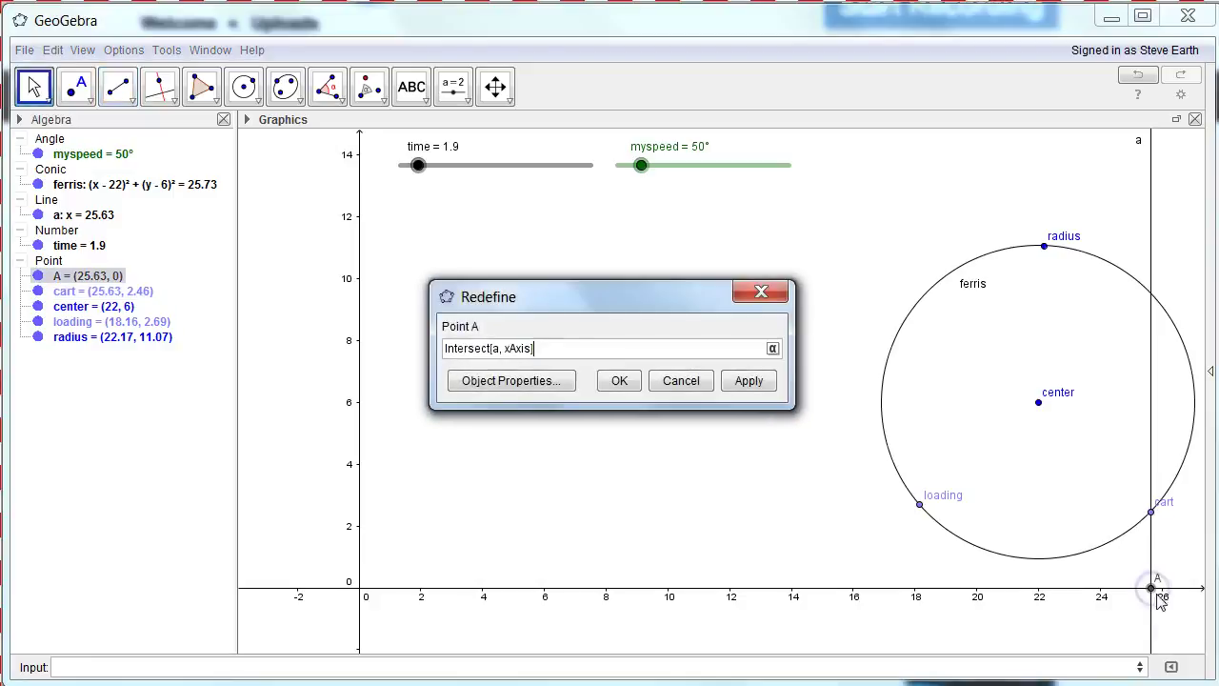
pyautogui.click(619, 381)
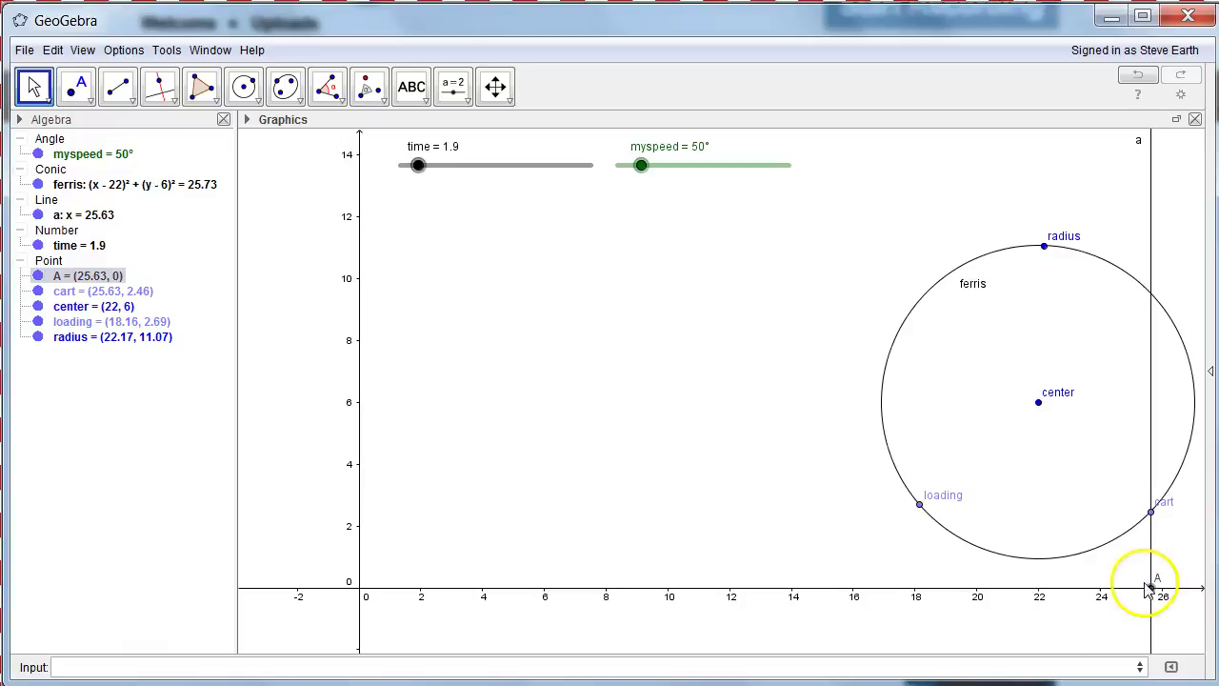
pyautogui.press('Escape')
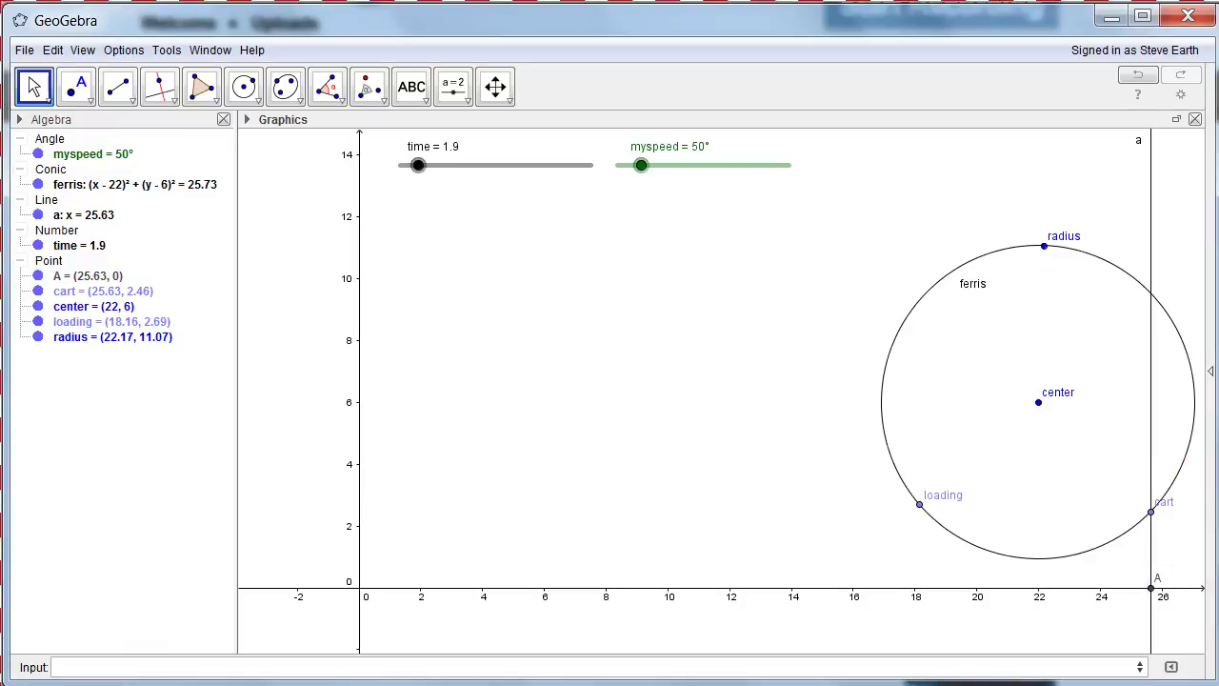
# Draw segment b from the cart down to A, then hide helper line a.
pyautogui.click(117, 87)
pyautogui.click(1150, 513)
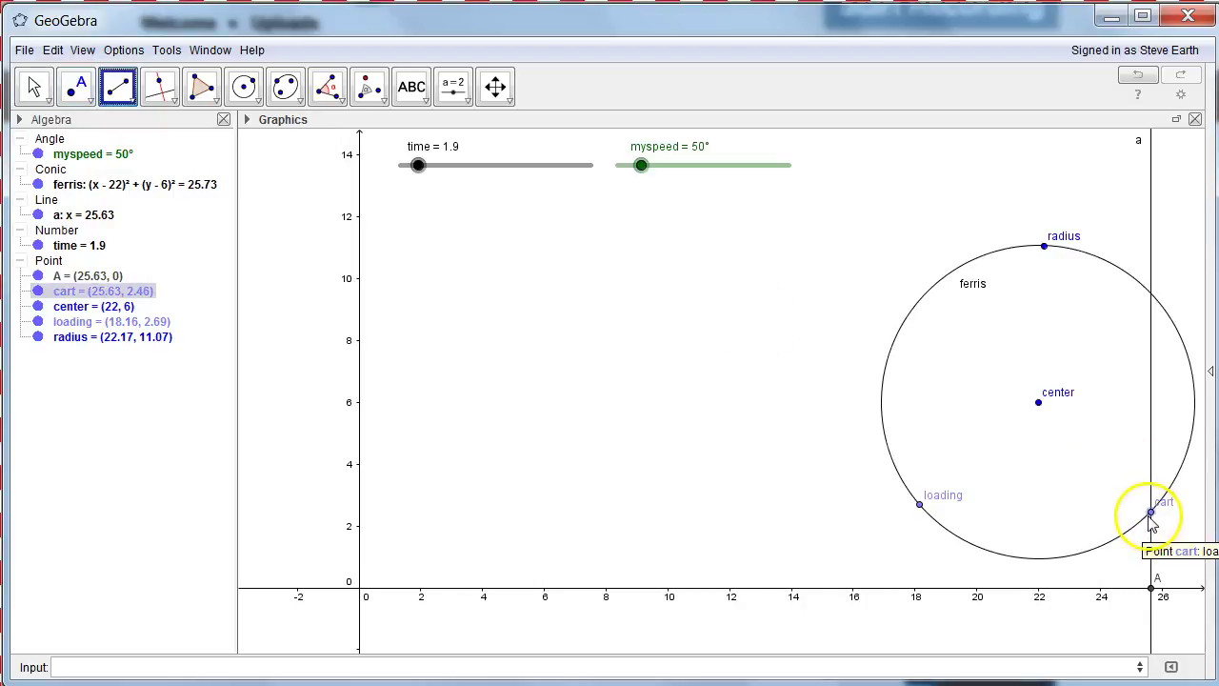
pyautogui.click(1152, 587)
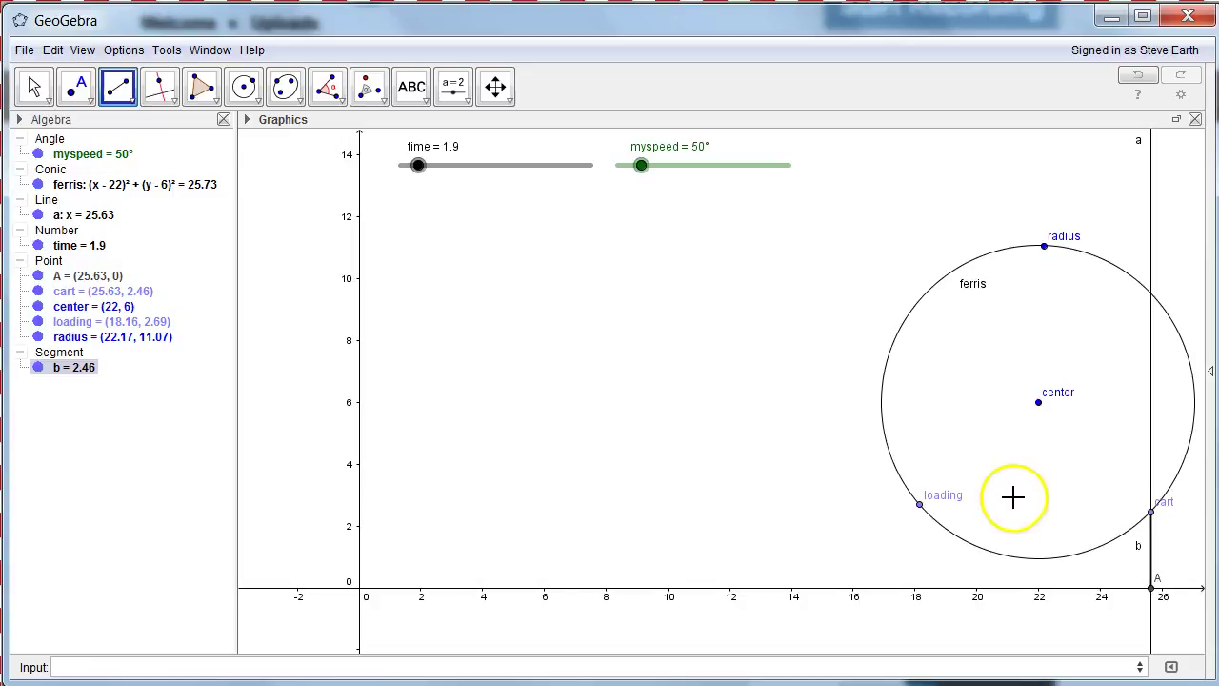
pyautogui.click(37, 216)
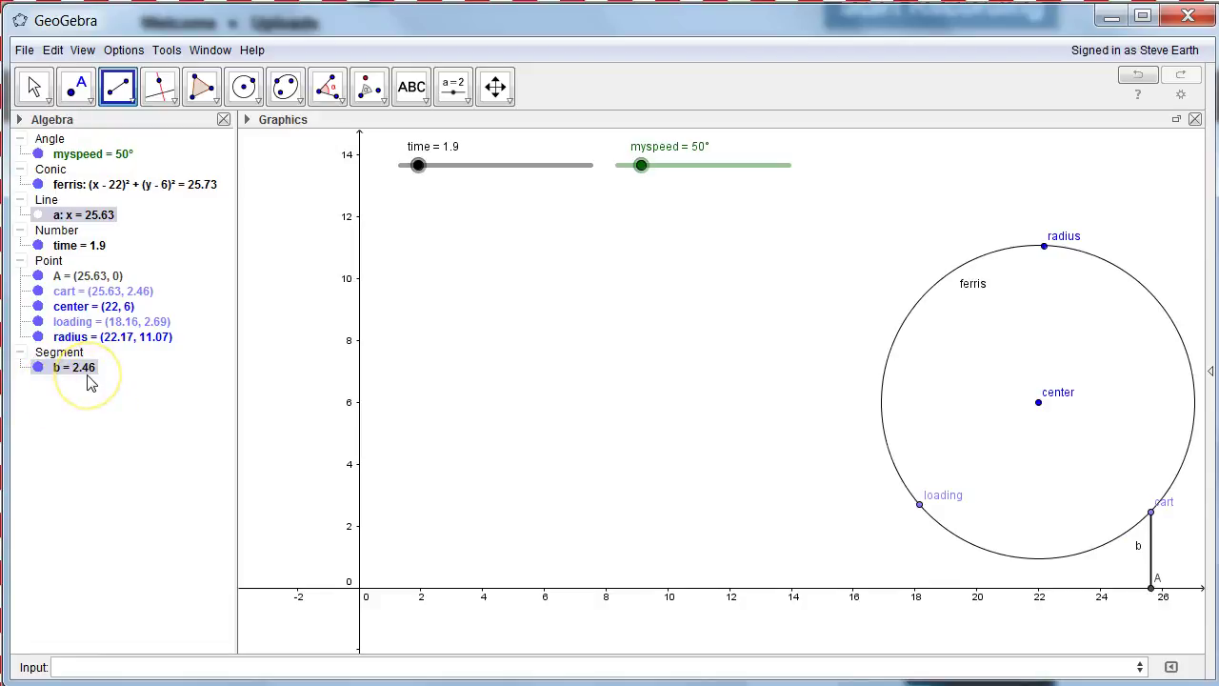
# Delete stray point B and set time to 0, putting cart back at (18.16, 2.69).
pyautogui.click(417, 165)
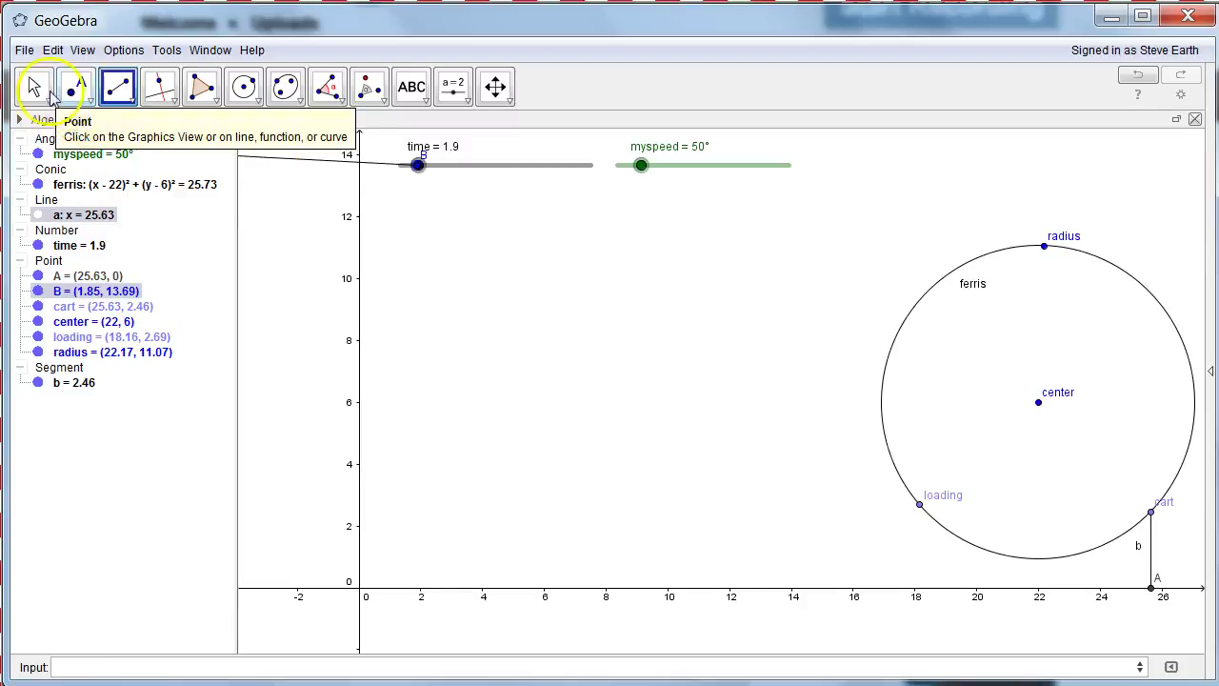
pyautogui.click(34, 86)
pyautogui.moveTo(419, 165); pyautogui.dragTo(431, 171)
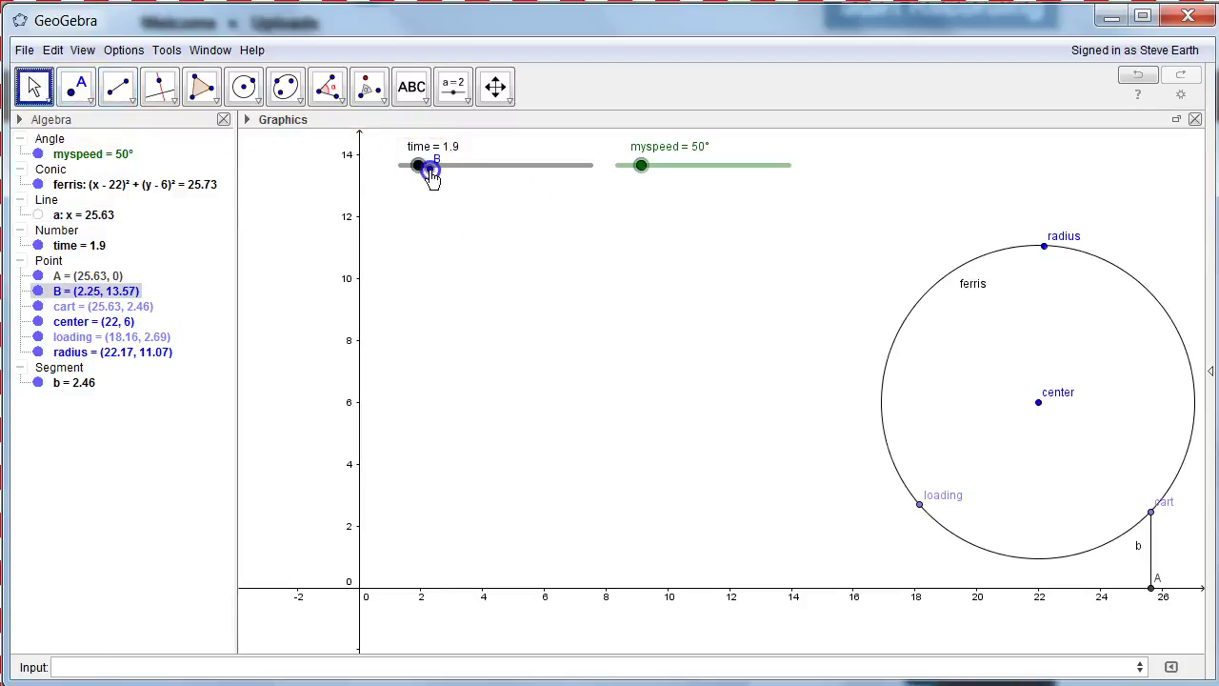
pyautogui.press('Delete')
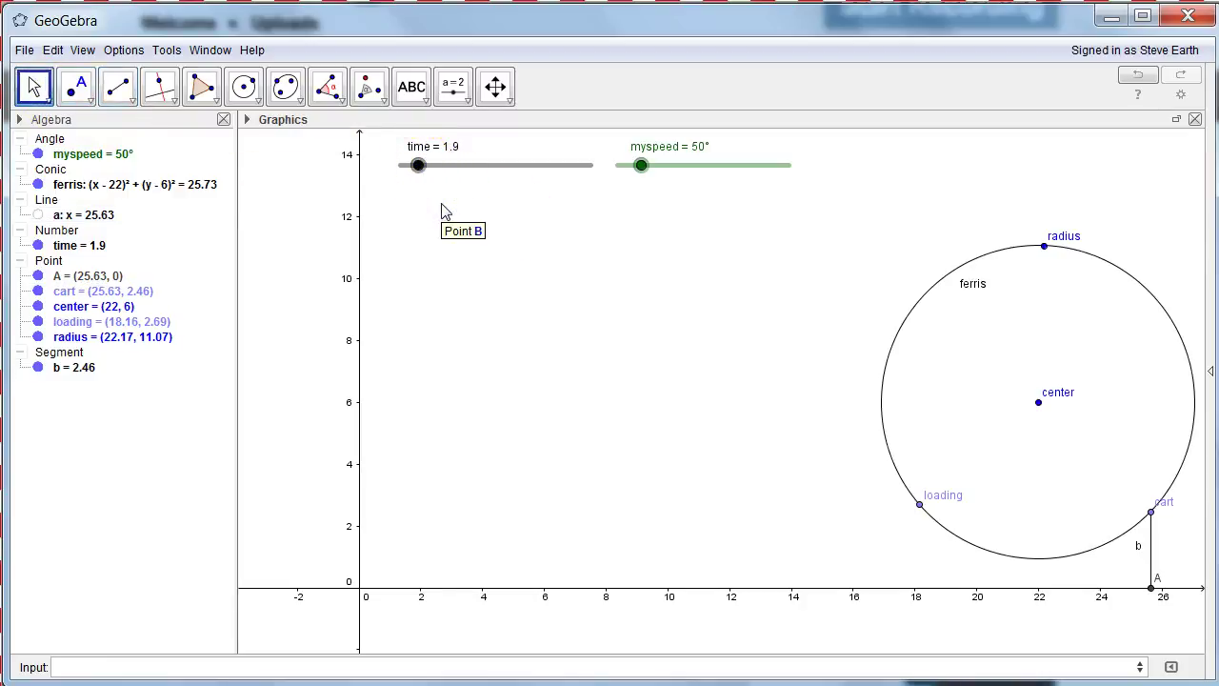
pyautogui.moveTo(417, 165); pyautogui.dragTo(397, 182)
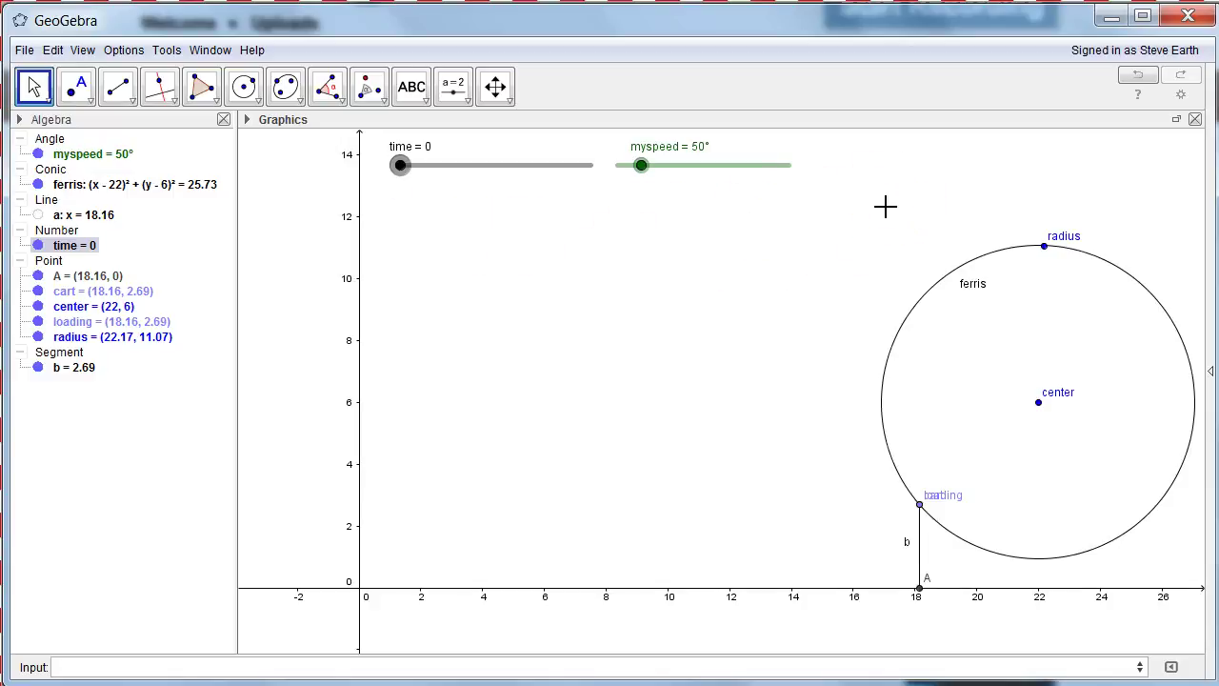
# Add text 'the cart is currently [b] feet off the ground' with live b, then advance time.
pyautogui.click(405, 92)
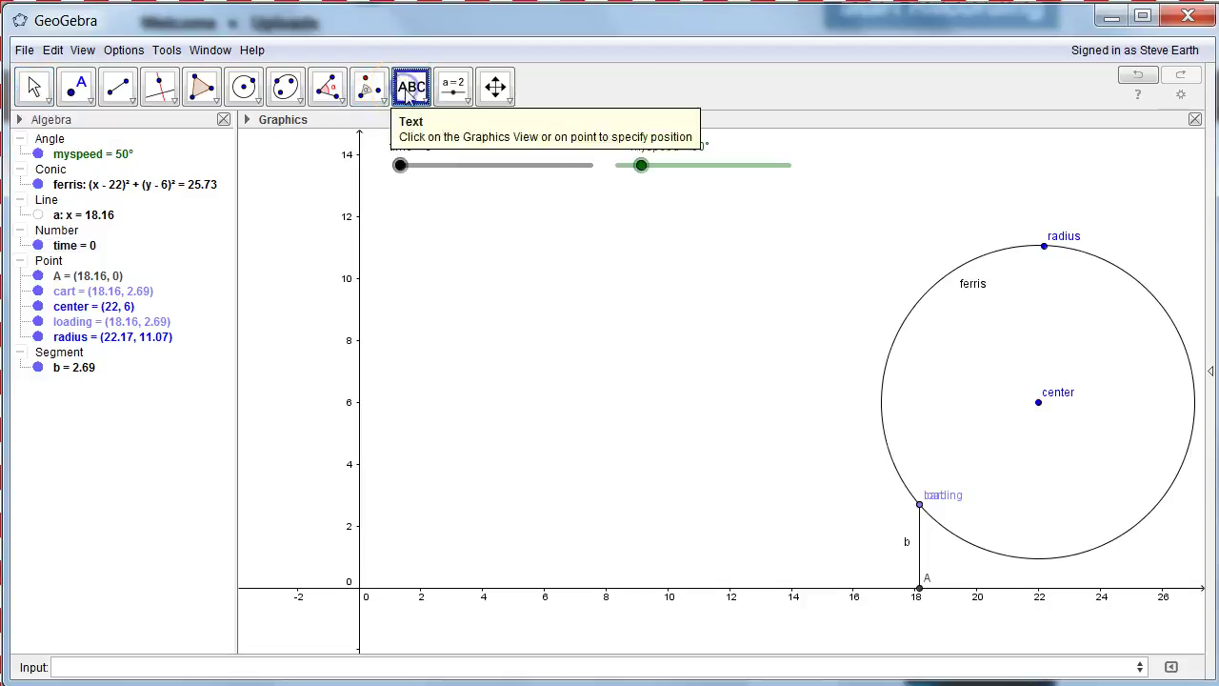
pyautogui.click(445, 260)
pyautogui.click(629, 265)
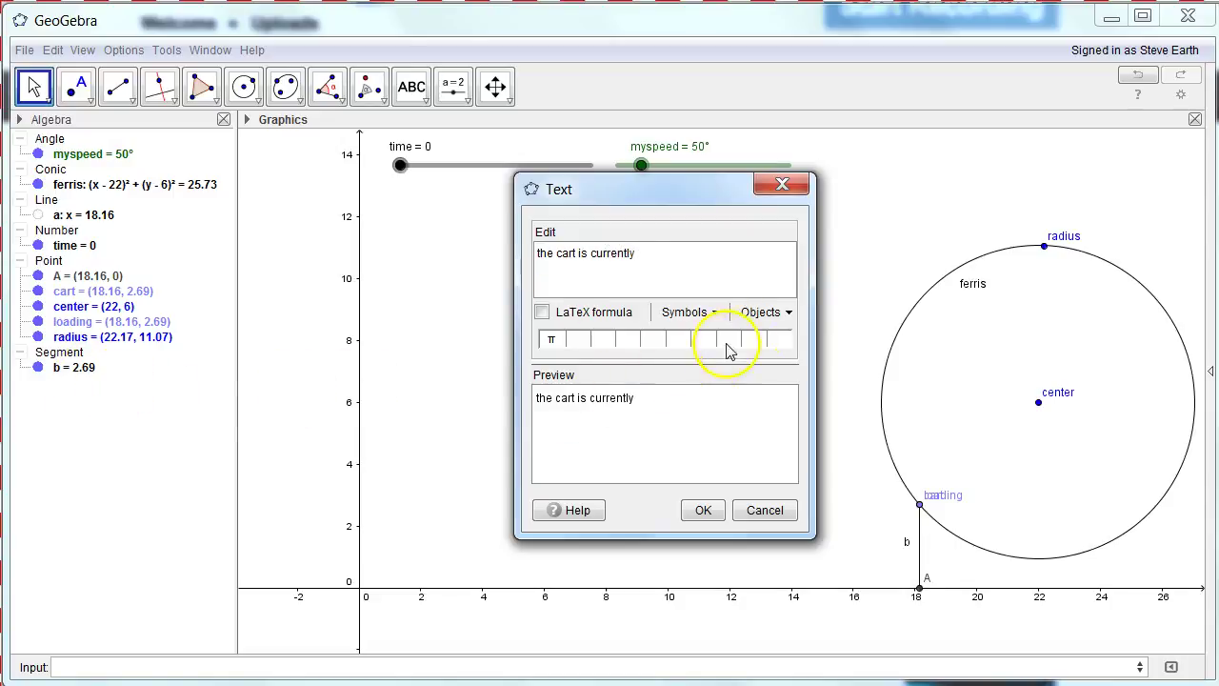
pyautogui.click(787, 315)
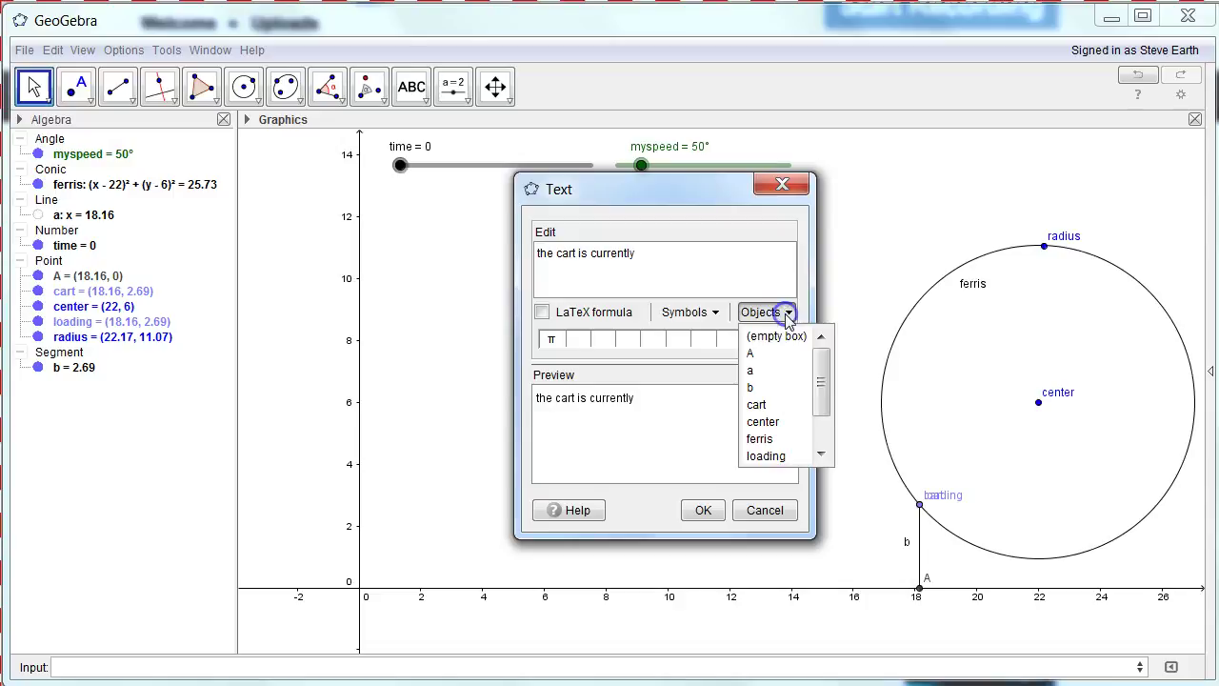
pyautogui.click(750, 388)
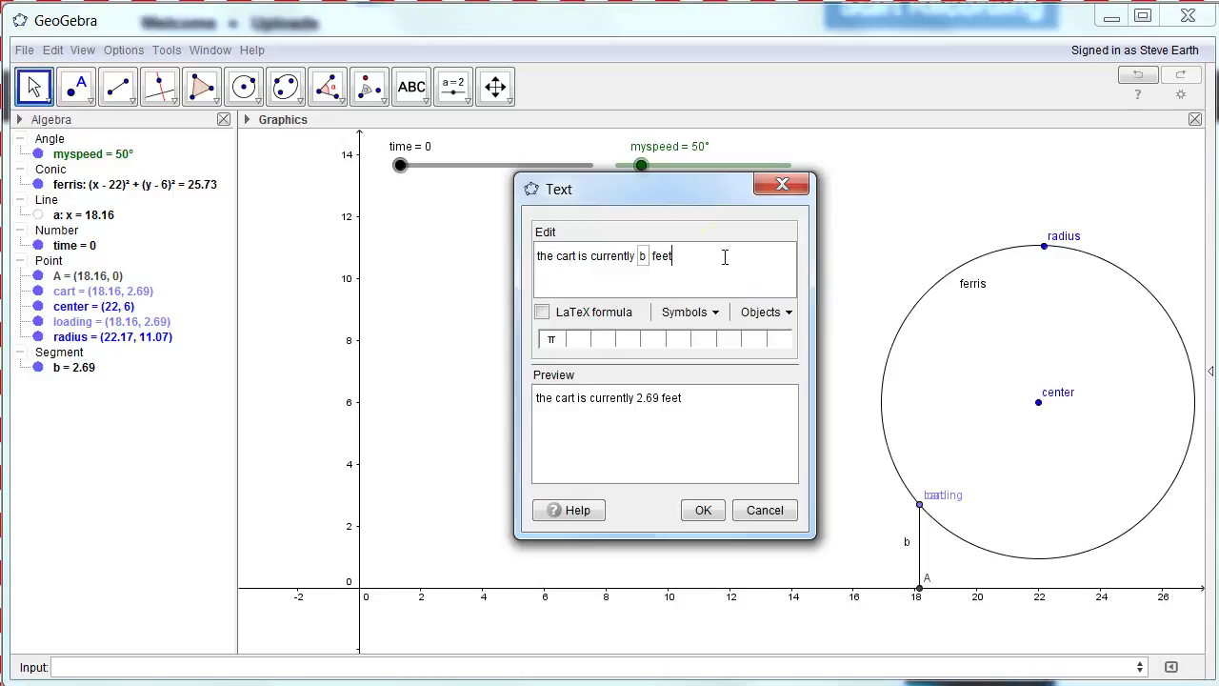
pyautogui.write('feet off the ground.')
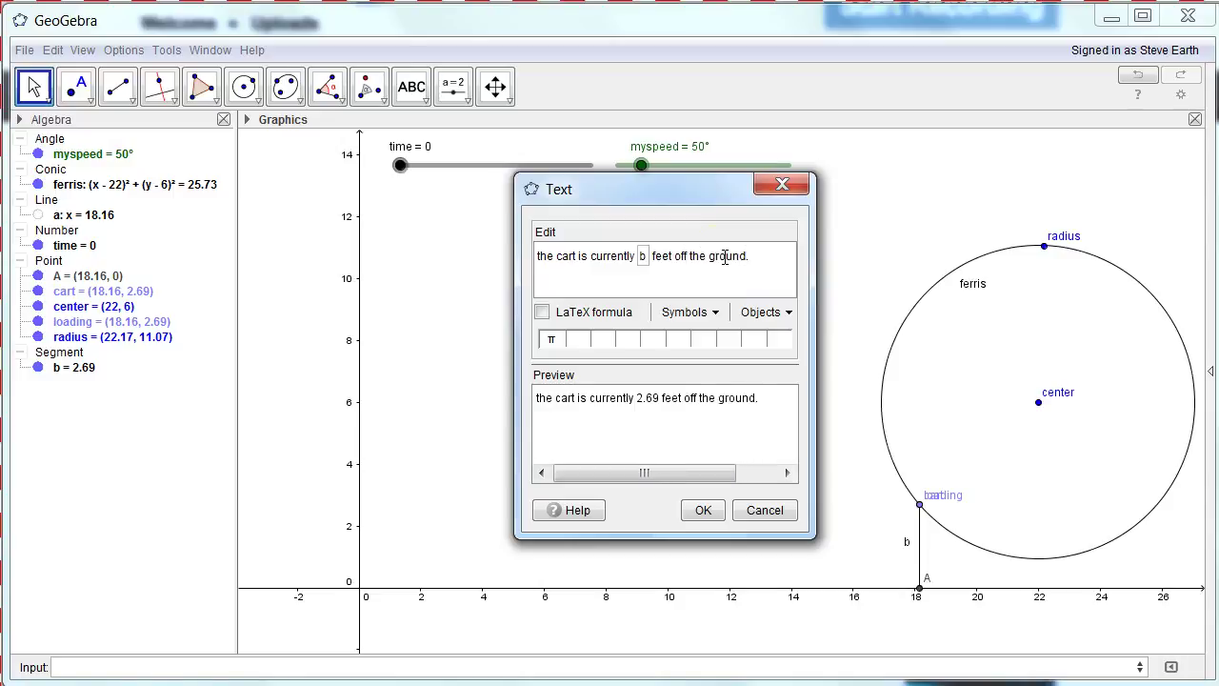
pyautogui.click(705, 508)
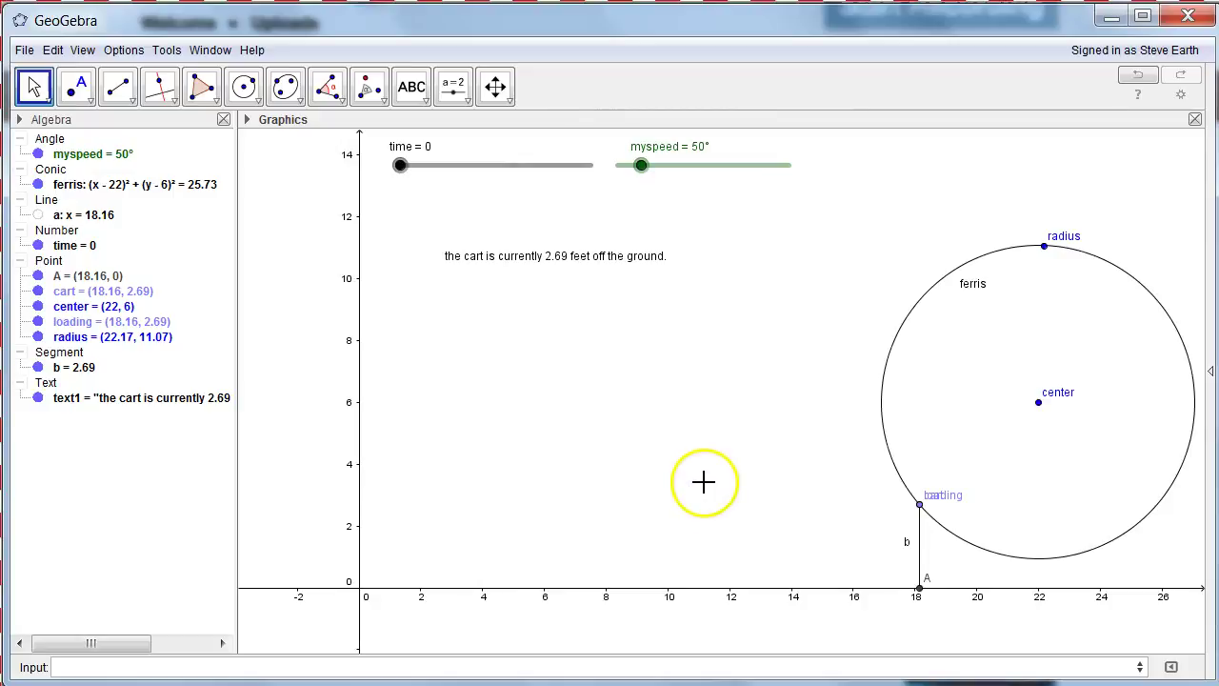
pyautogui.moveTo(400, 165)
pyautogui.mouseDown()
pyautogui.moveTo(475, 179)
pyautogui.moveTo(405, 180)
pyautogui.mouseUp()
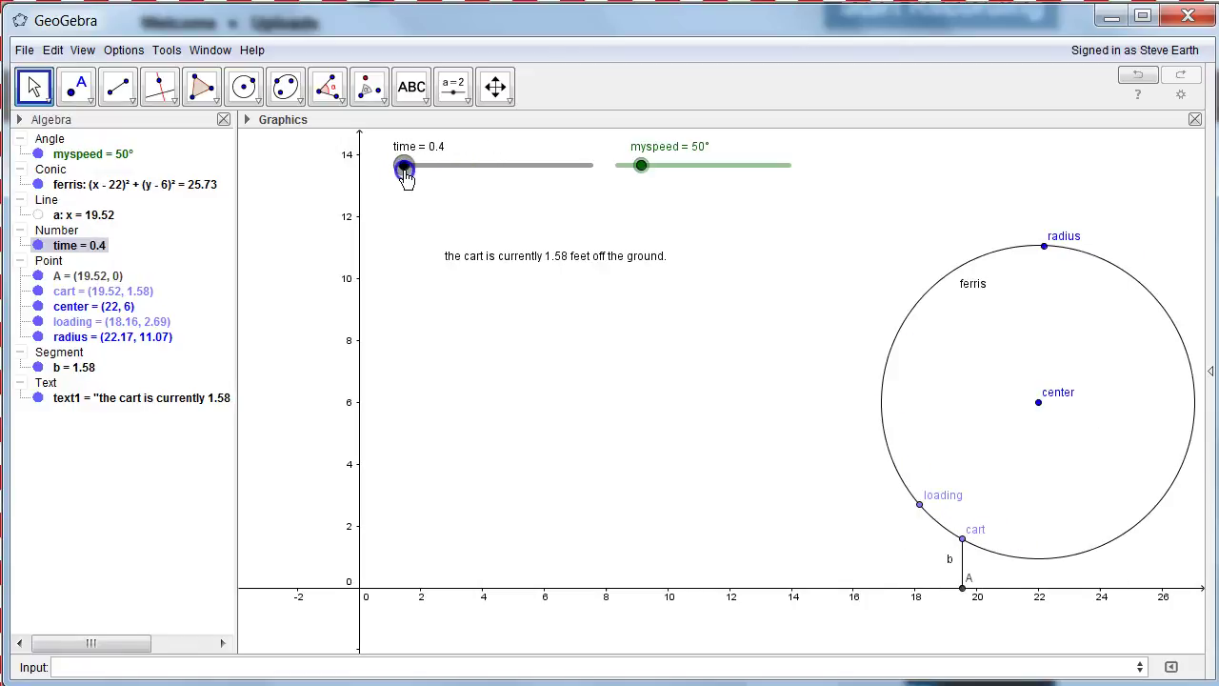
# Set the height text's font size to Large and its colour to red.
pyautogui.rightClick(489, 259)
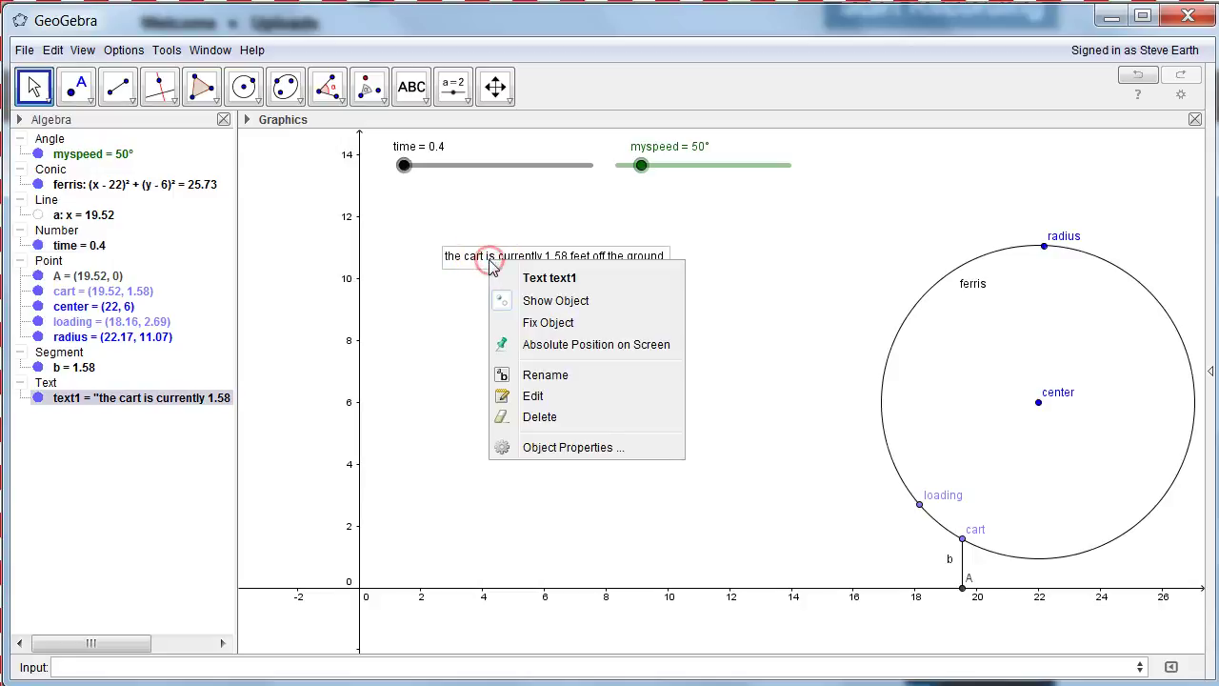
pyautogui.click(579, 447)
pyautogui.click(476, 160)
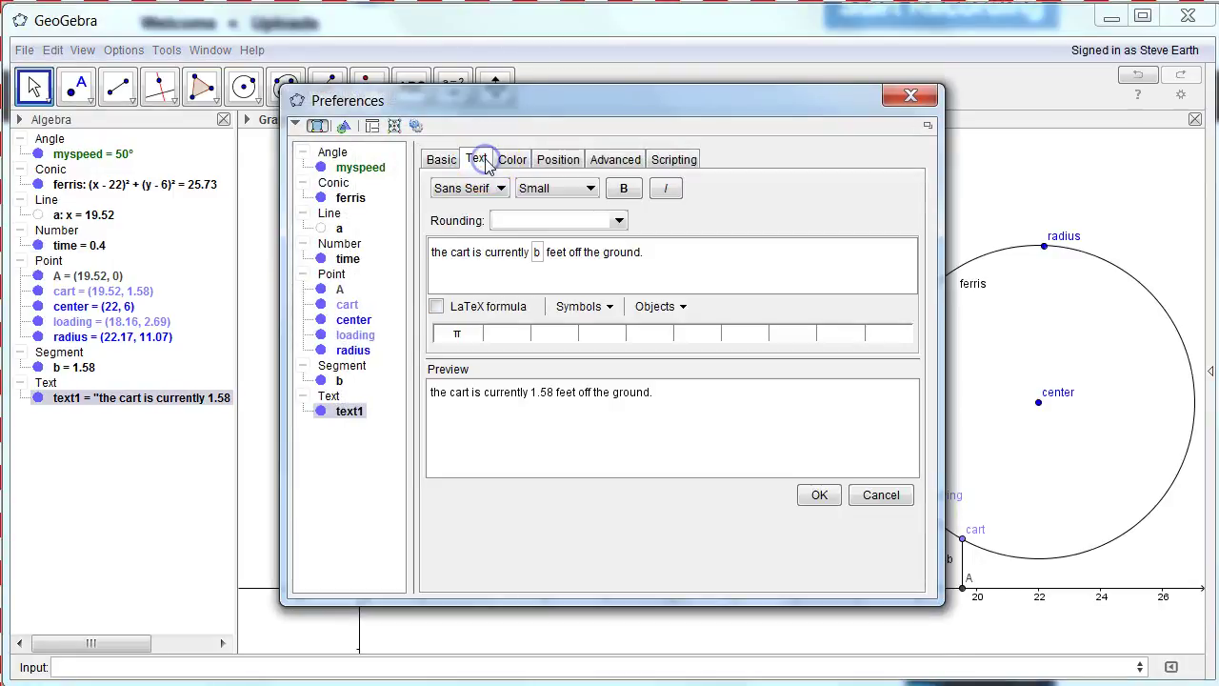
pyautogui.click(591, 188)
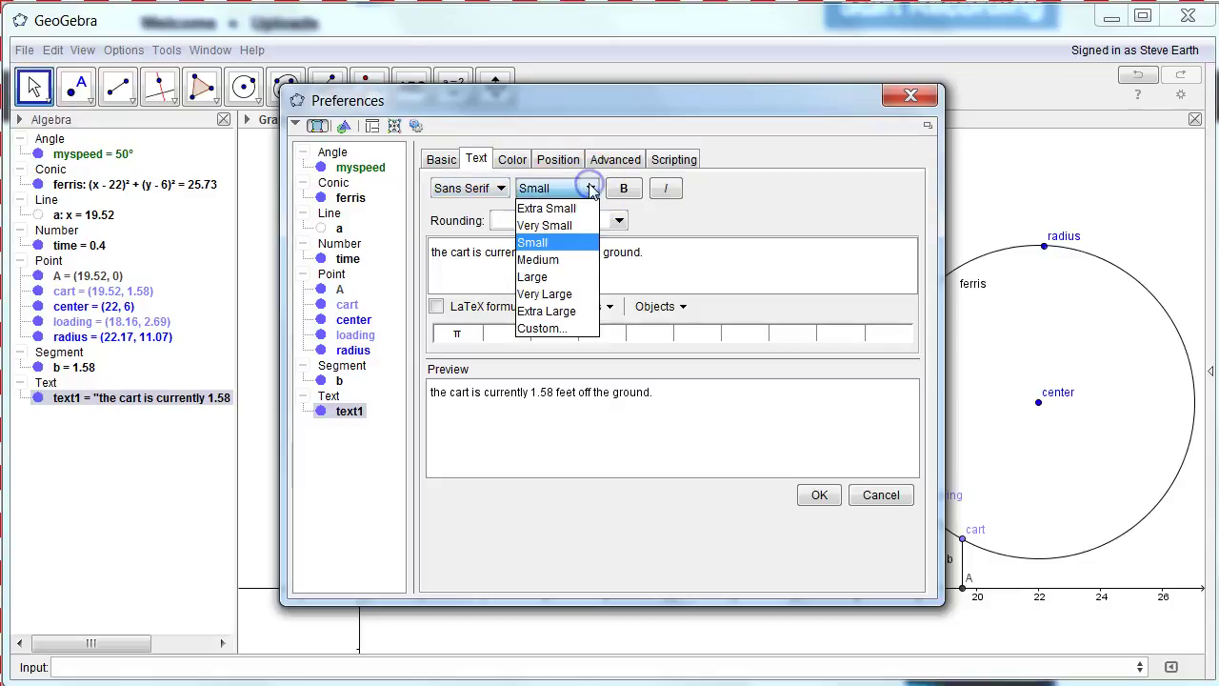
pyautogui.click(562, 275)
pyautogui.click(515, 160)
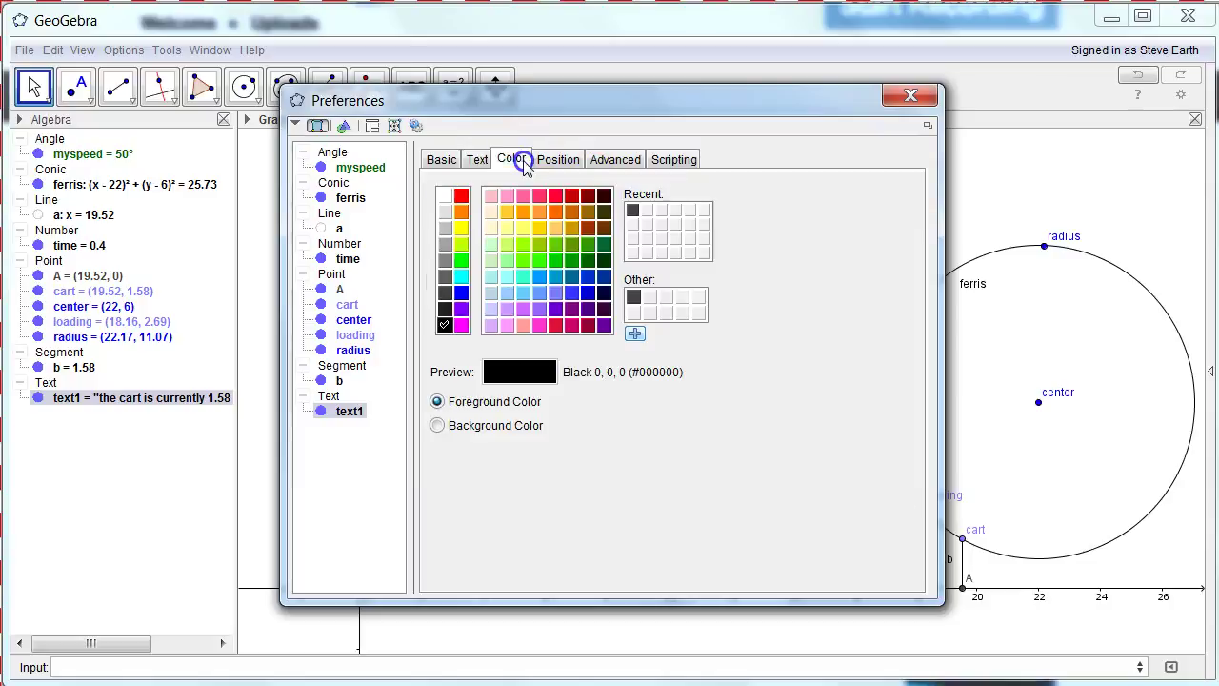
pyautogui.click(461, 197)
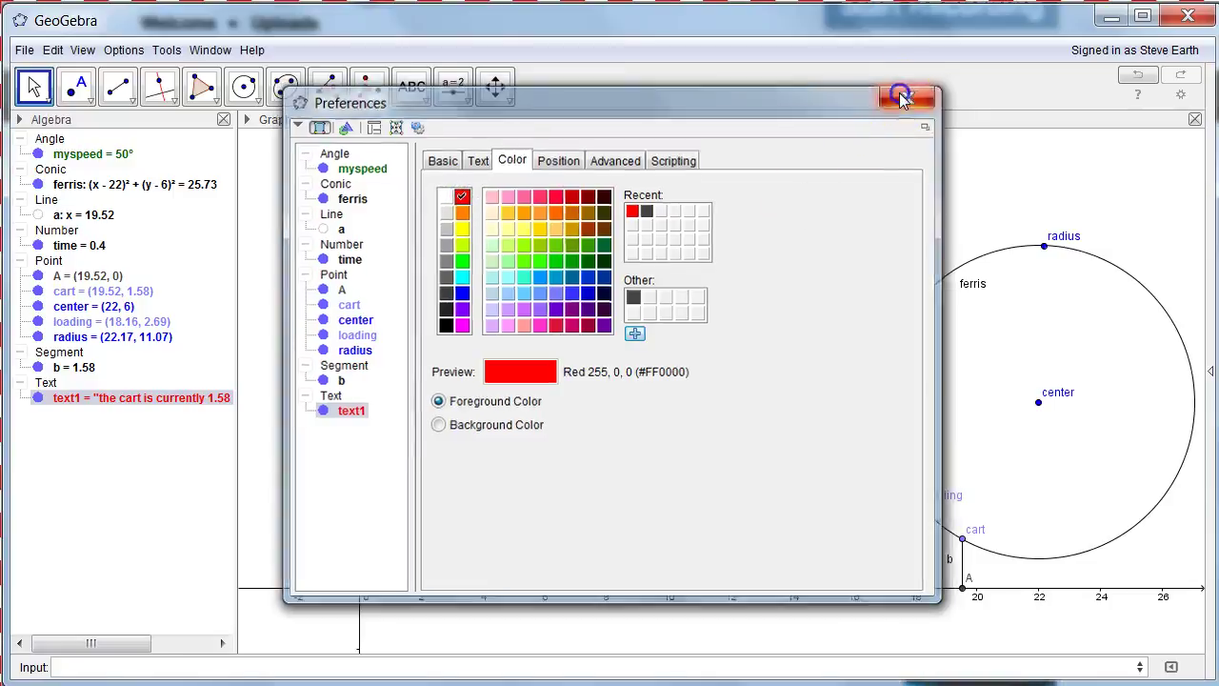
pyautogui.click(909, 96)
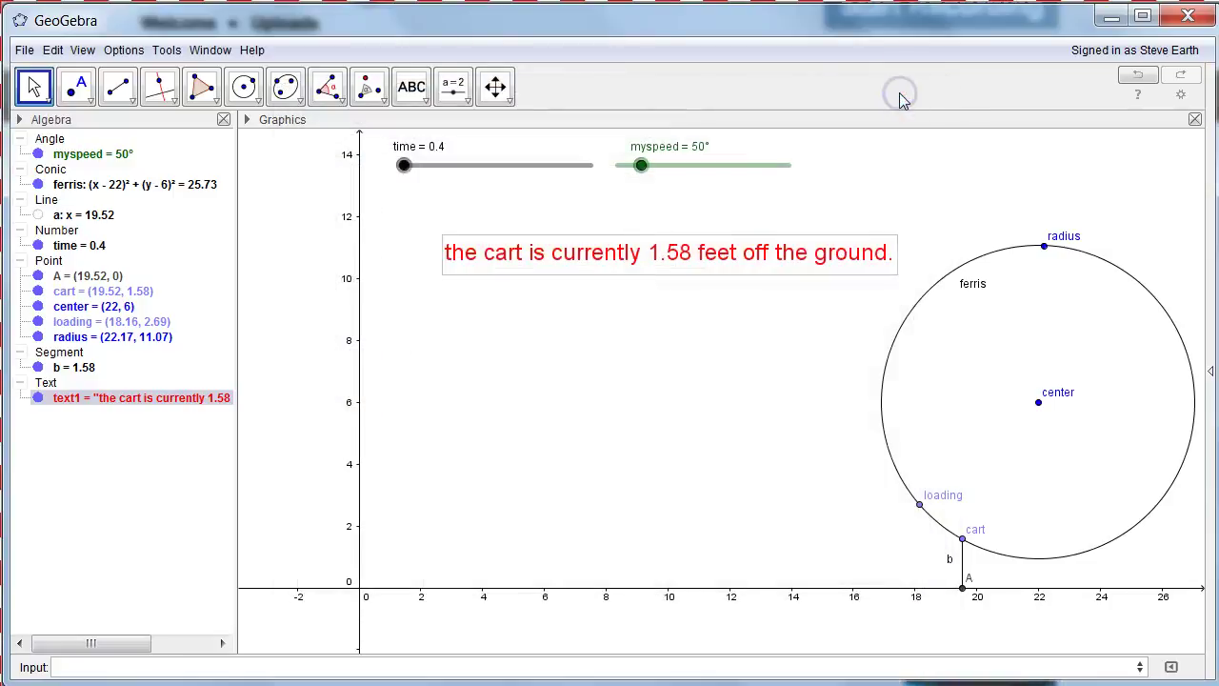
# Make segment b red, slightly thicker, and dotted.
pyautogui.rightClick(962, 565)
pyautogui.click(1024, 682)
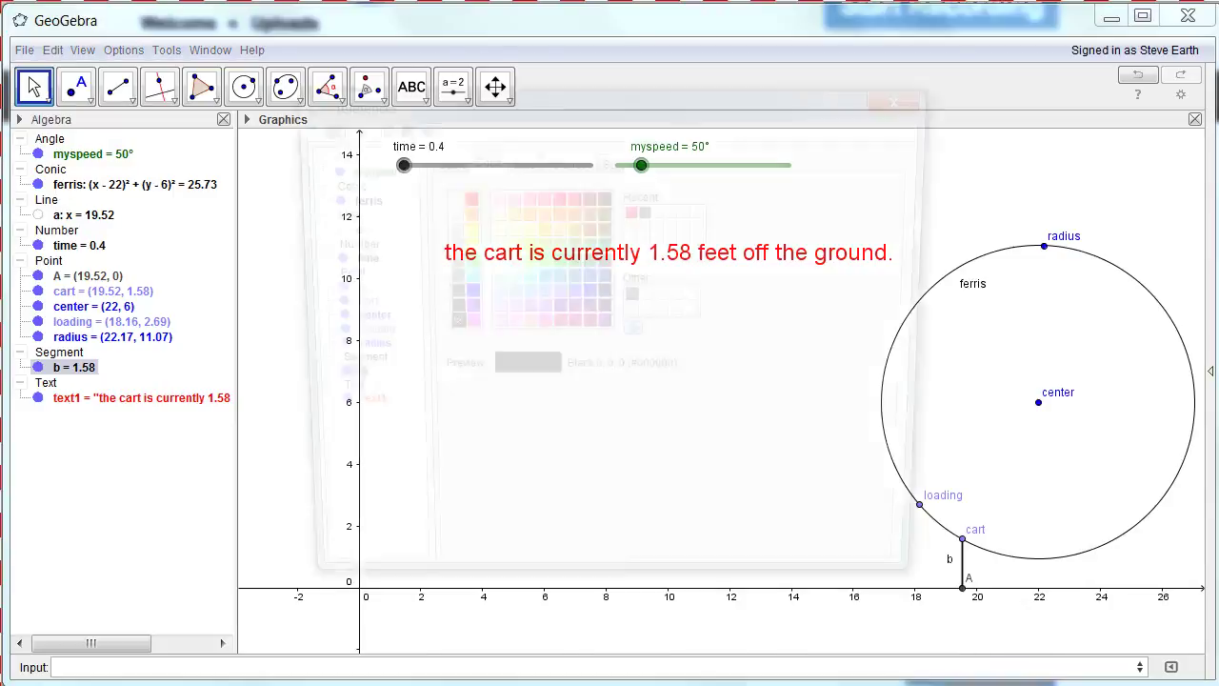
pyautogui.click(461, 195)
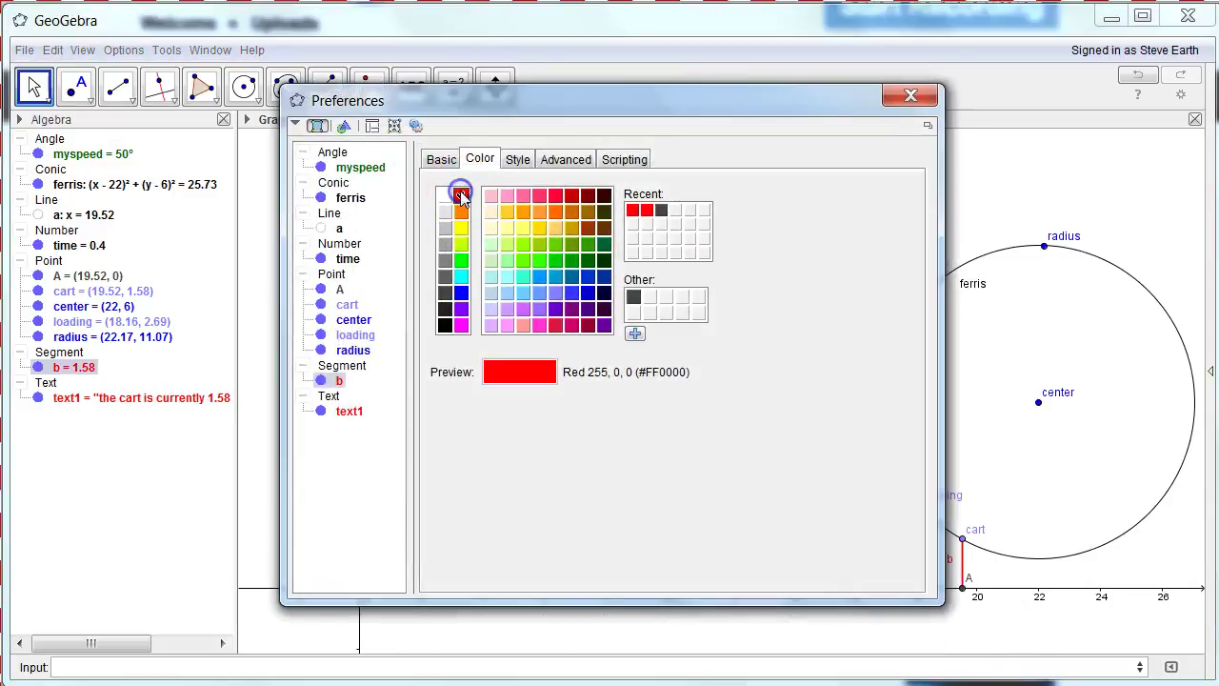
pyautogui.click(516, 160)
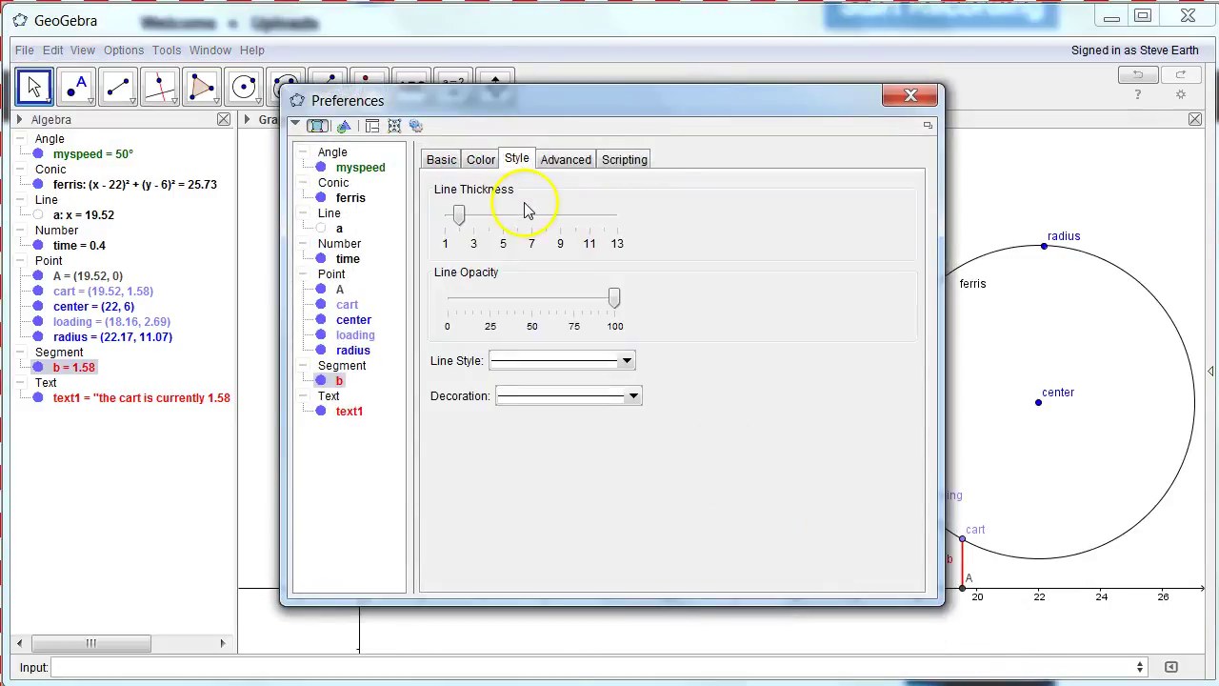
pyautogui.click(462, 217)
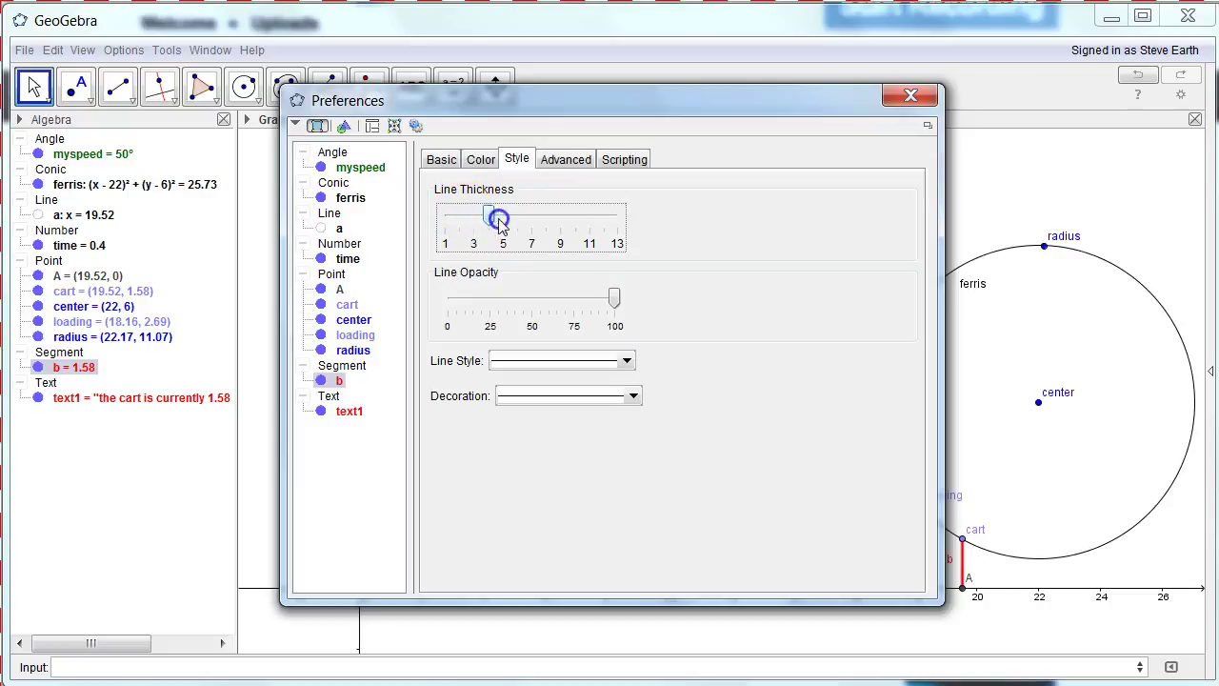
pyautogui.click(628, 366)
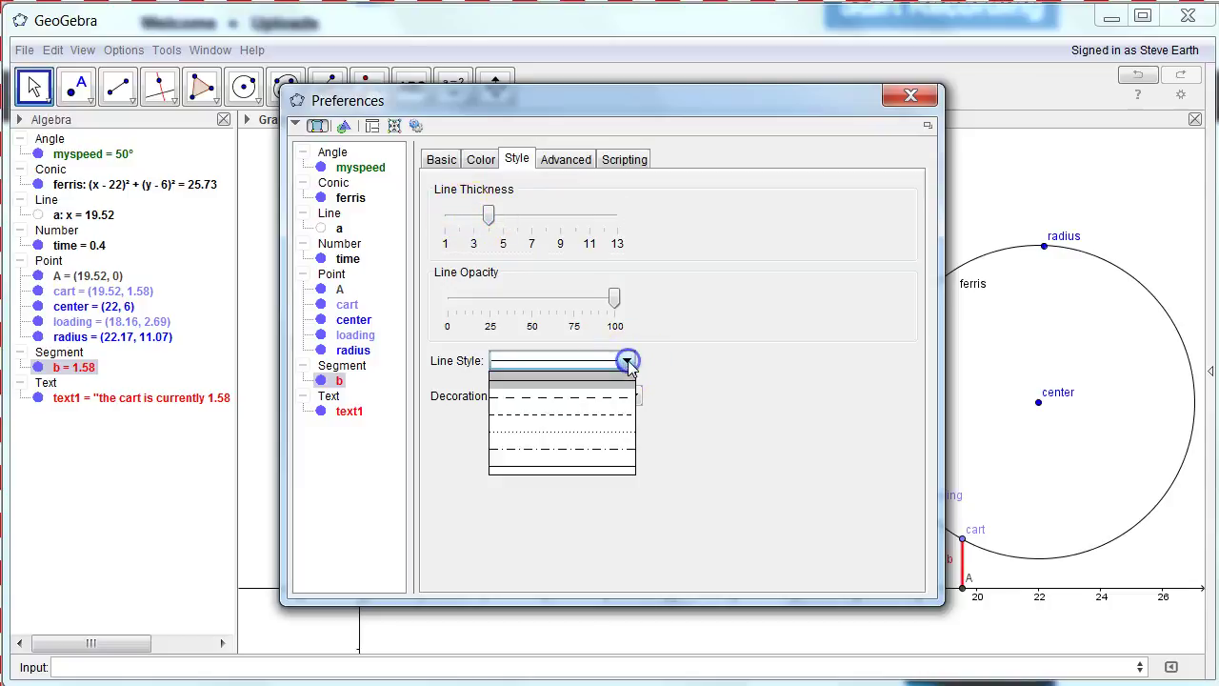
pyautogui.click(562, 438)
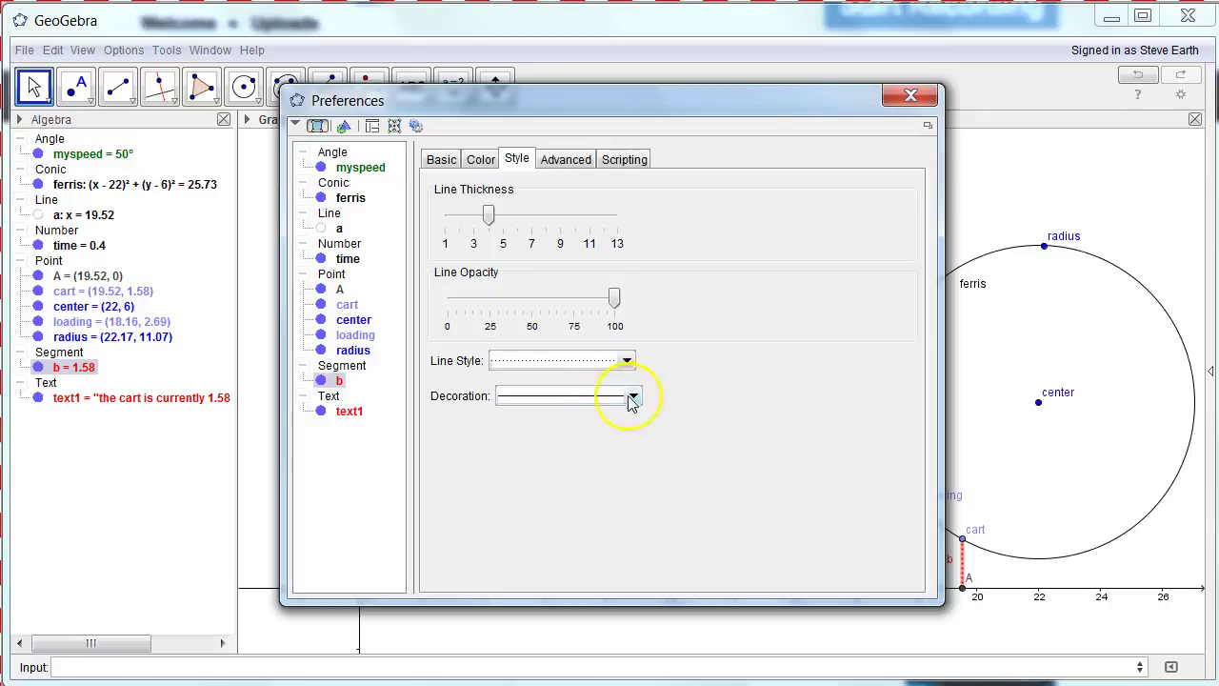
pyautogui.click(912, 99)
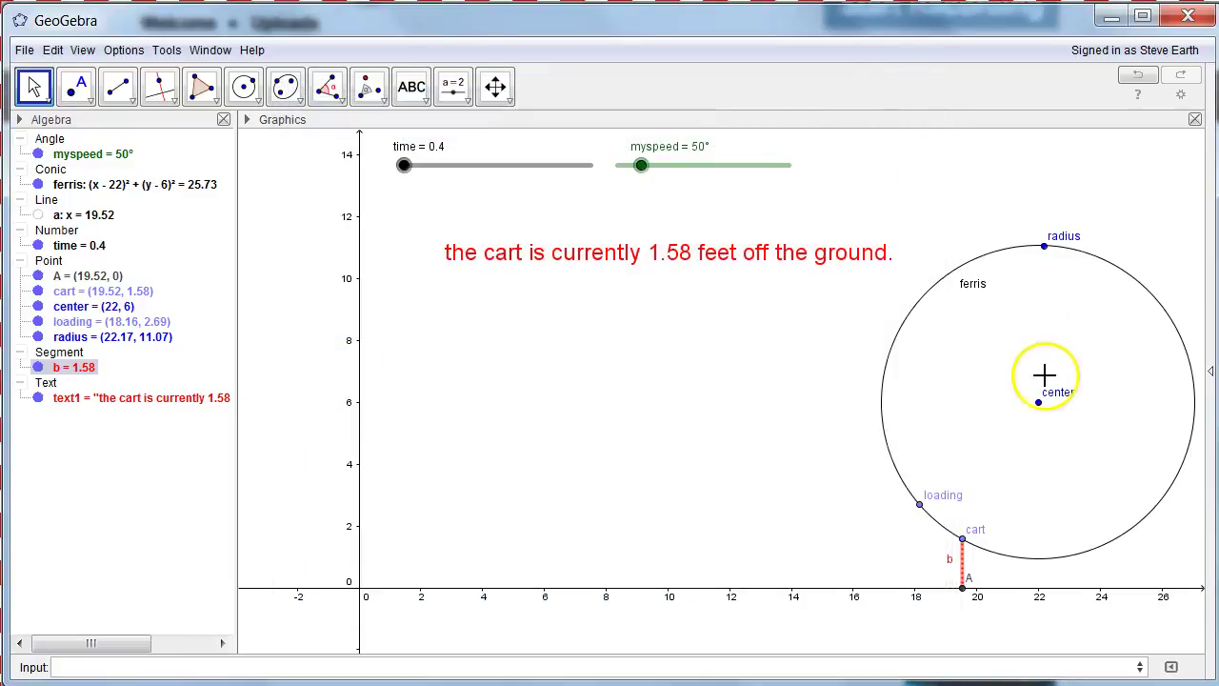
pyautogui.click(732, 386)
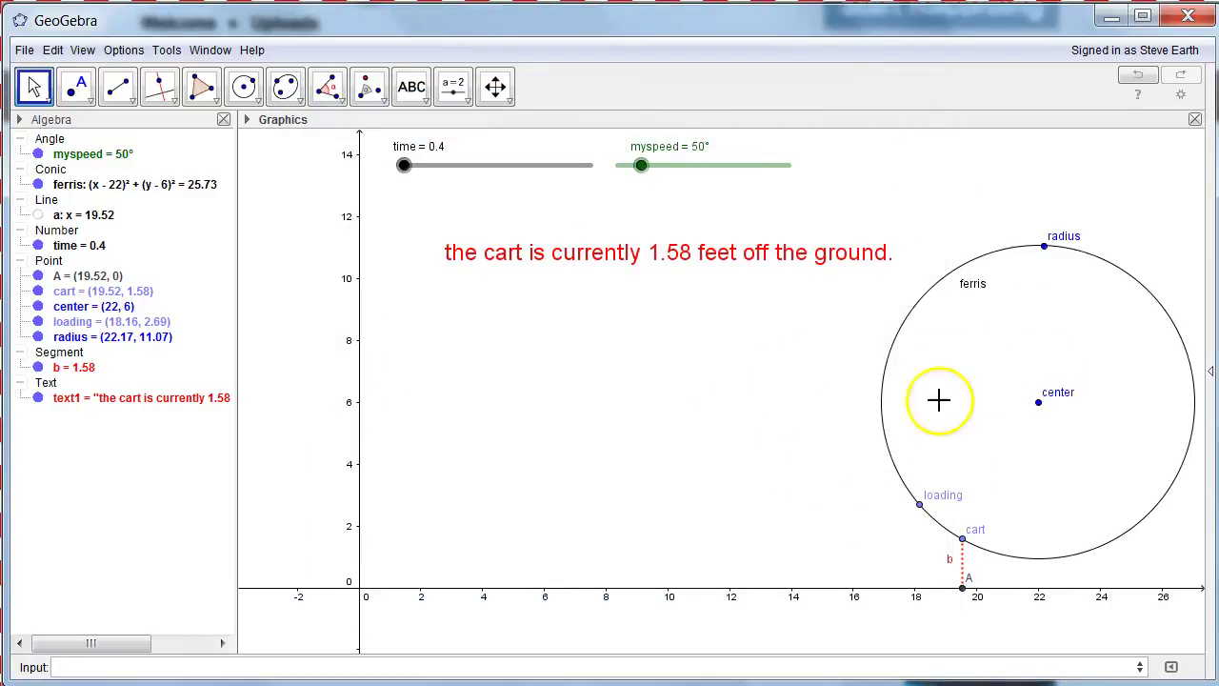
# Give the ferris circle a thicker dark green outline and a faint translucent green fill.
pyautogui.rightClick(914, 320)
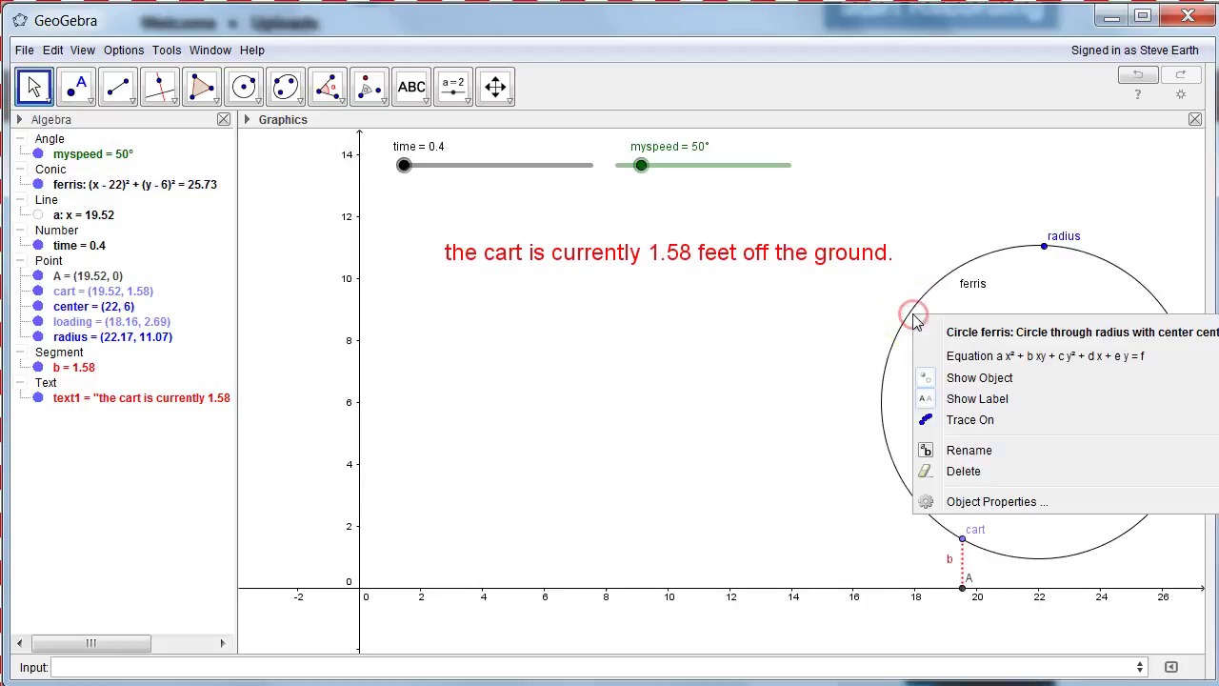
pyautogui.click(990, 501)
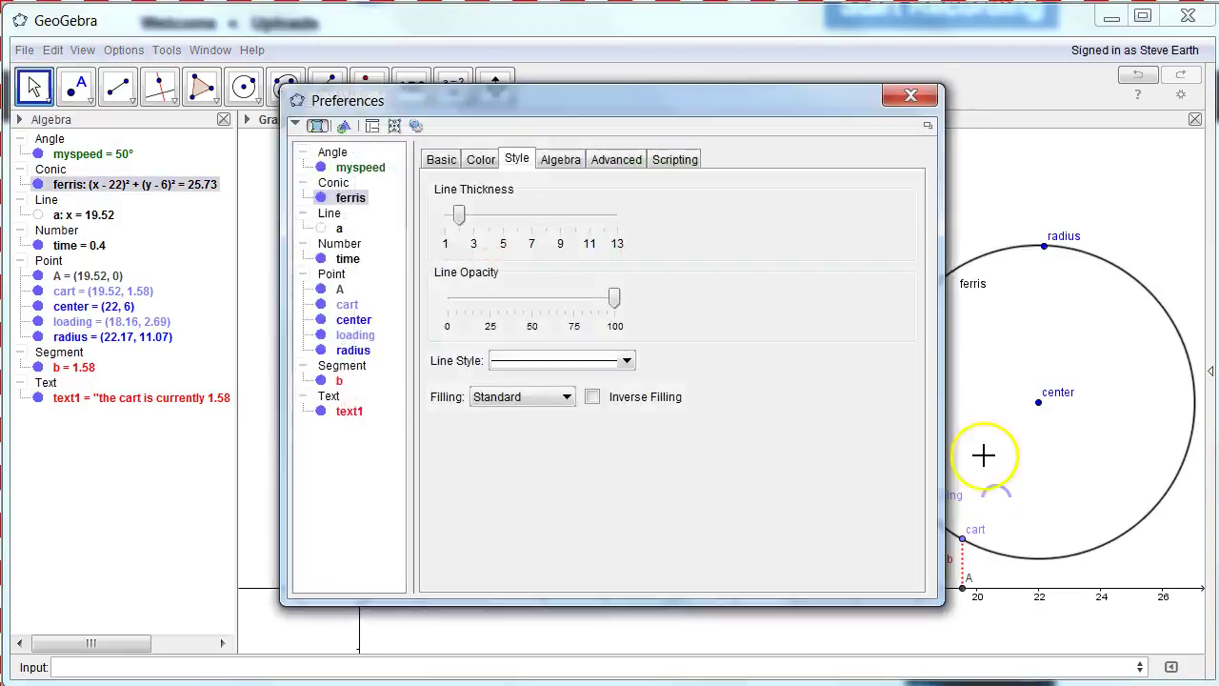
pyautogui.click(480, 160)
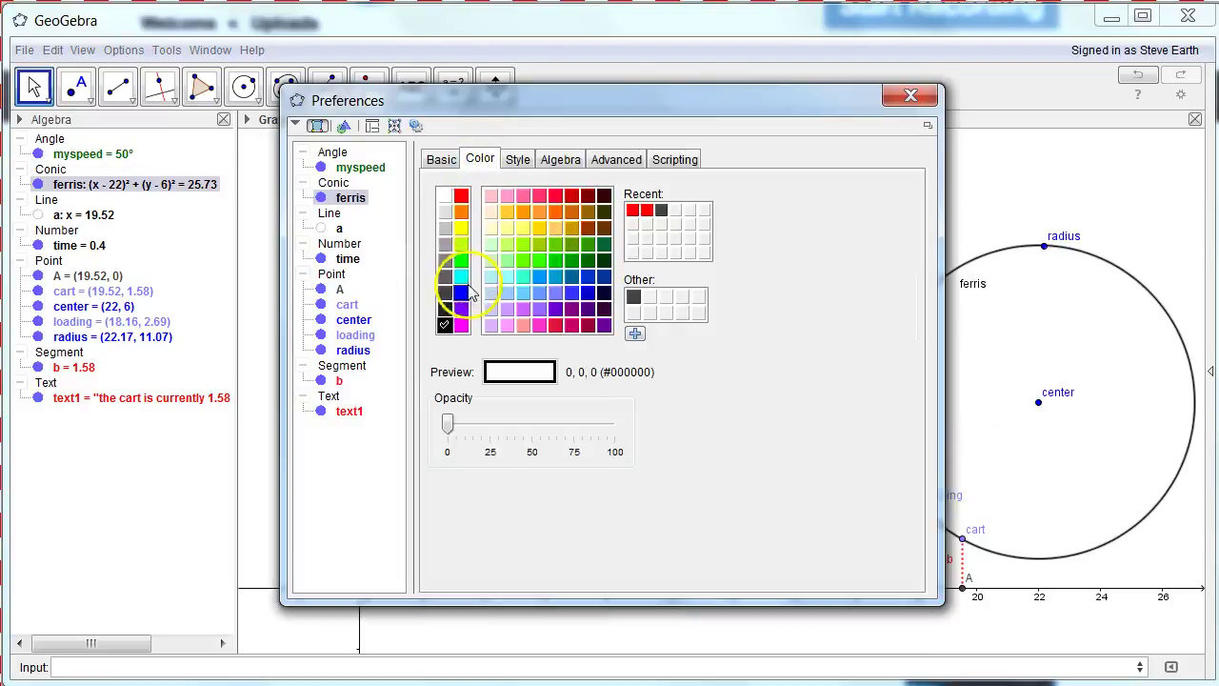
pyautogui.click(587, 260)
pyautogui.click(515, 161)
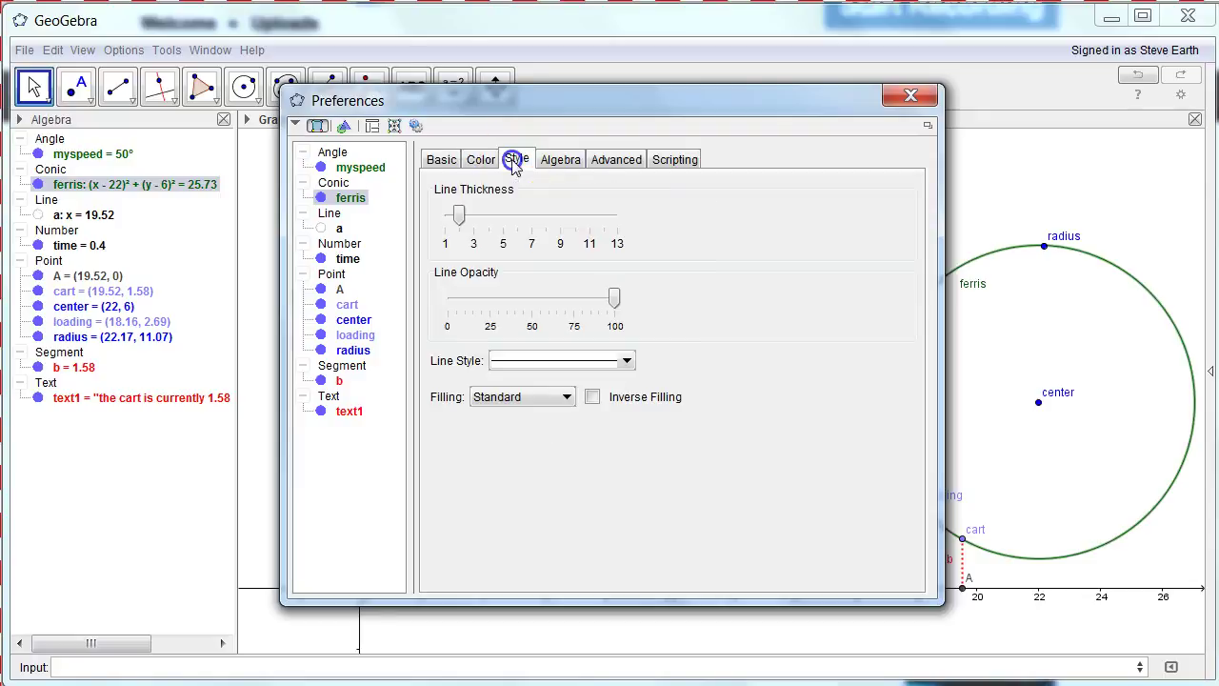
pyautogui.moveTo(459, 215); pyautogui.dragTo(479, 218)
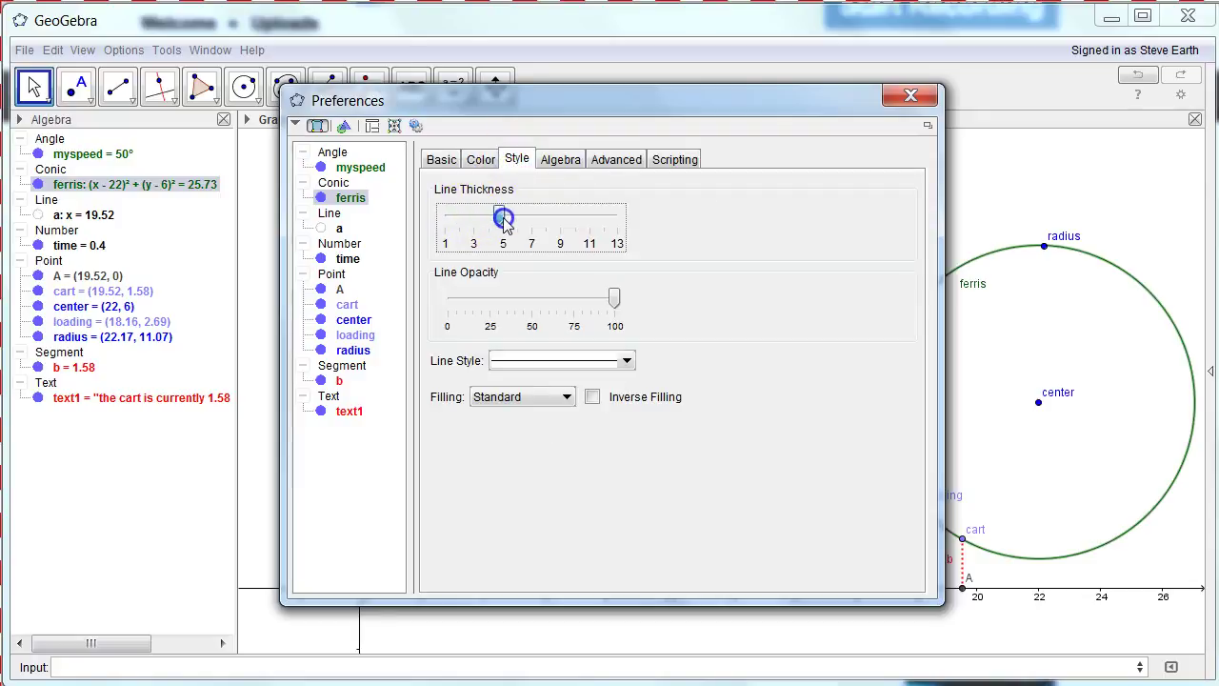
pyautogui.click(481, 162)
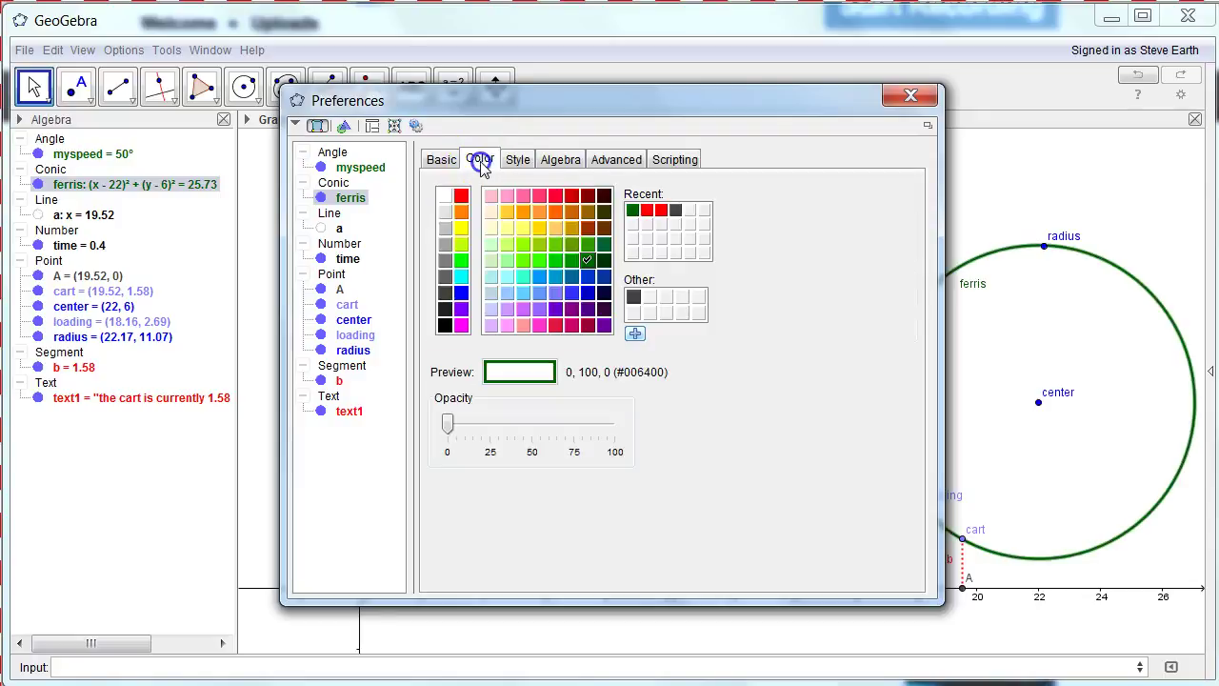
pyautogui.click(449, 423)
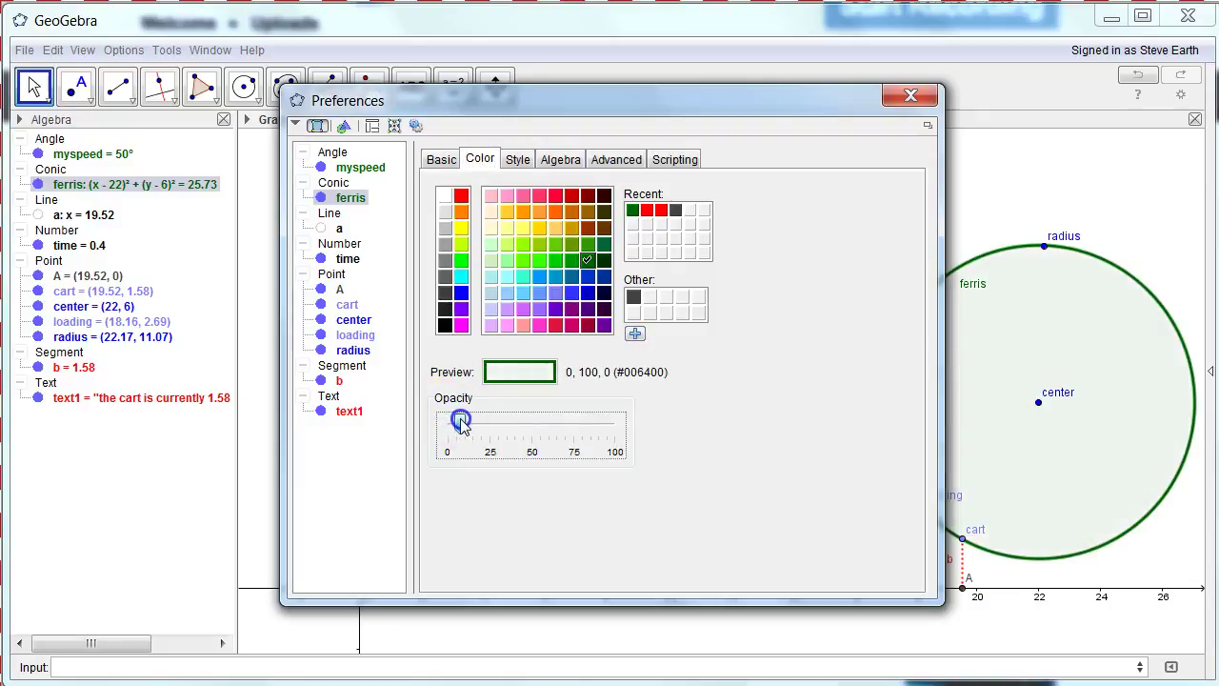
pyautogui.moveTo(461, 423); pyautogui.dragTo(464, 425)
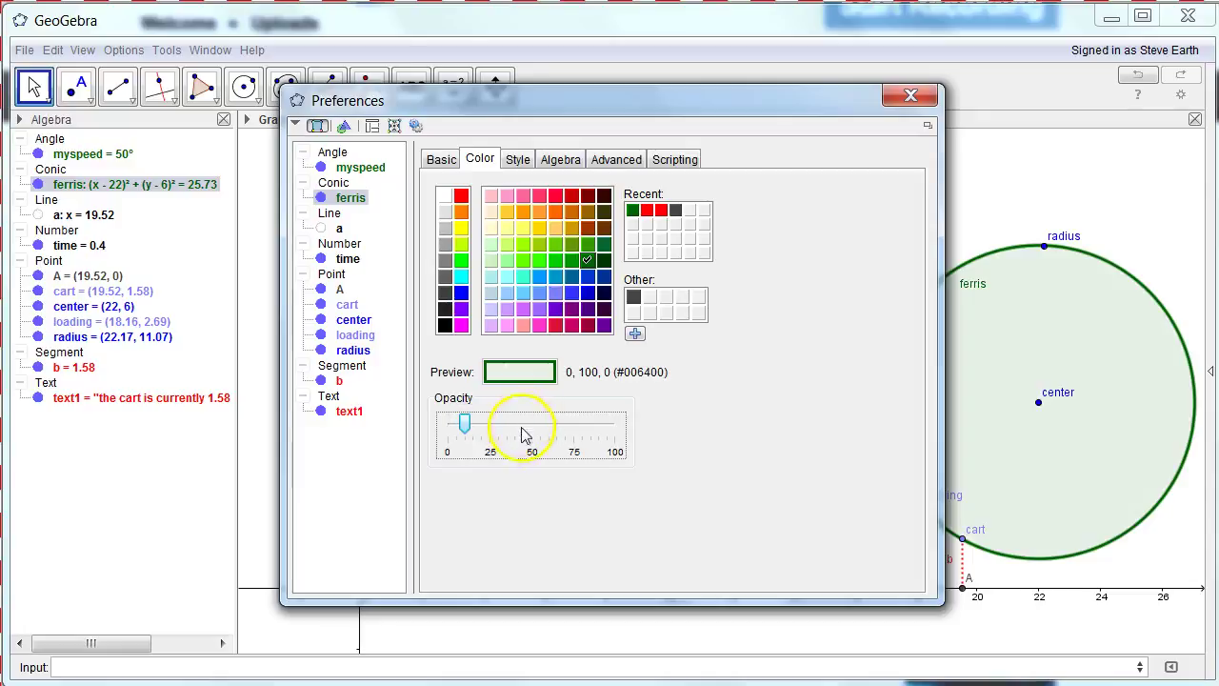
pyautogui.click(903, 97)
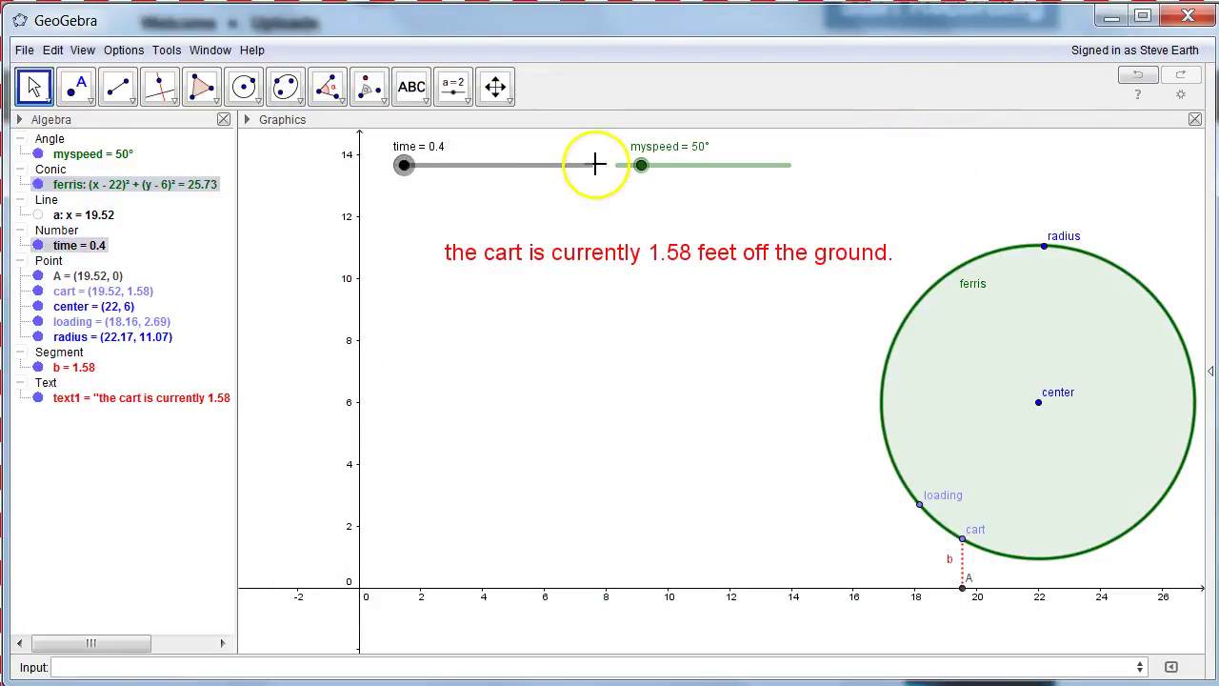
# Reset time to 0 and turn on its animation so the cart circles the wheel.
pyautogui.moveTo(404, 165); pyautogui.dragTo(398, 179)
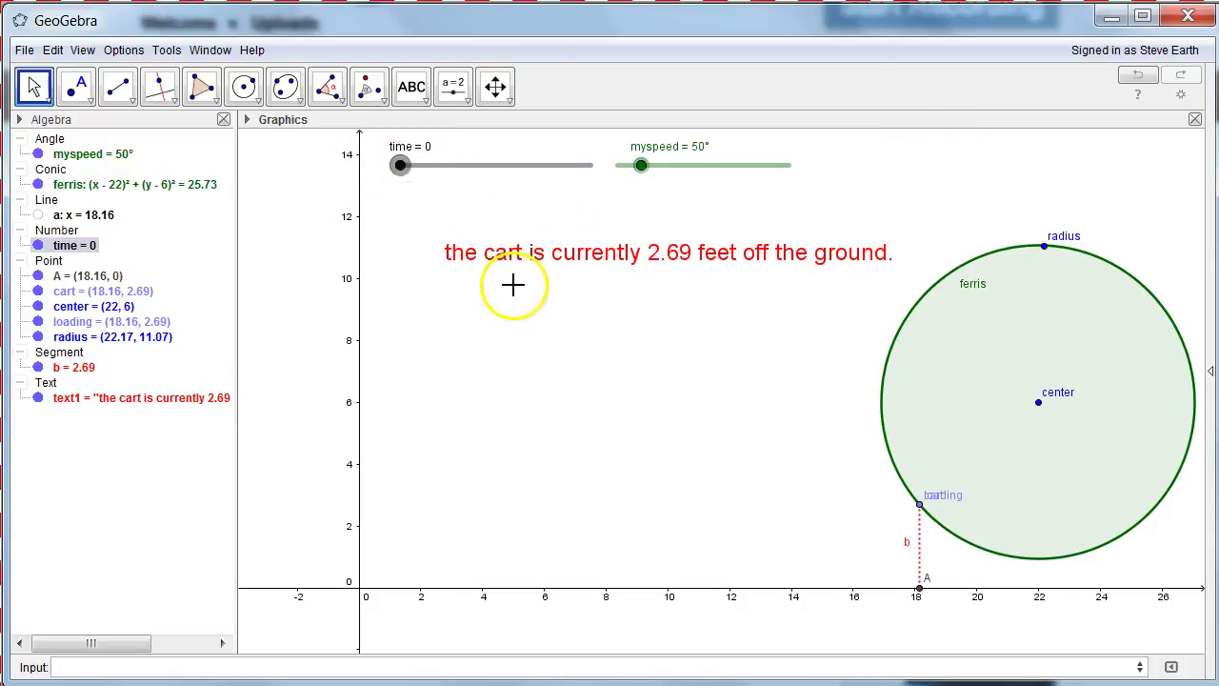
pyautogui.rightClick(69, 247)
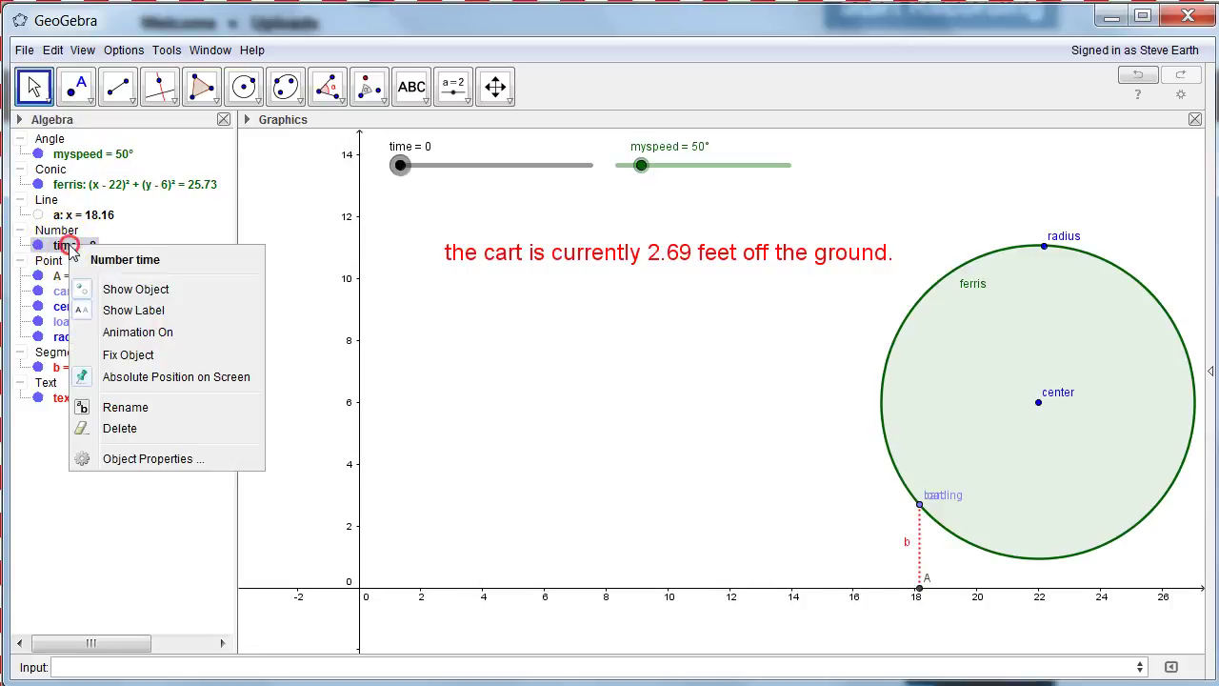
pyautogui.click(187, 335)
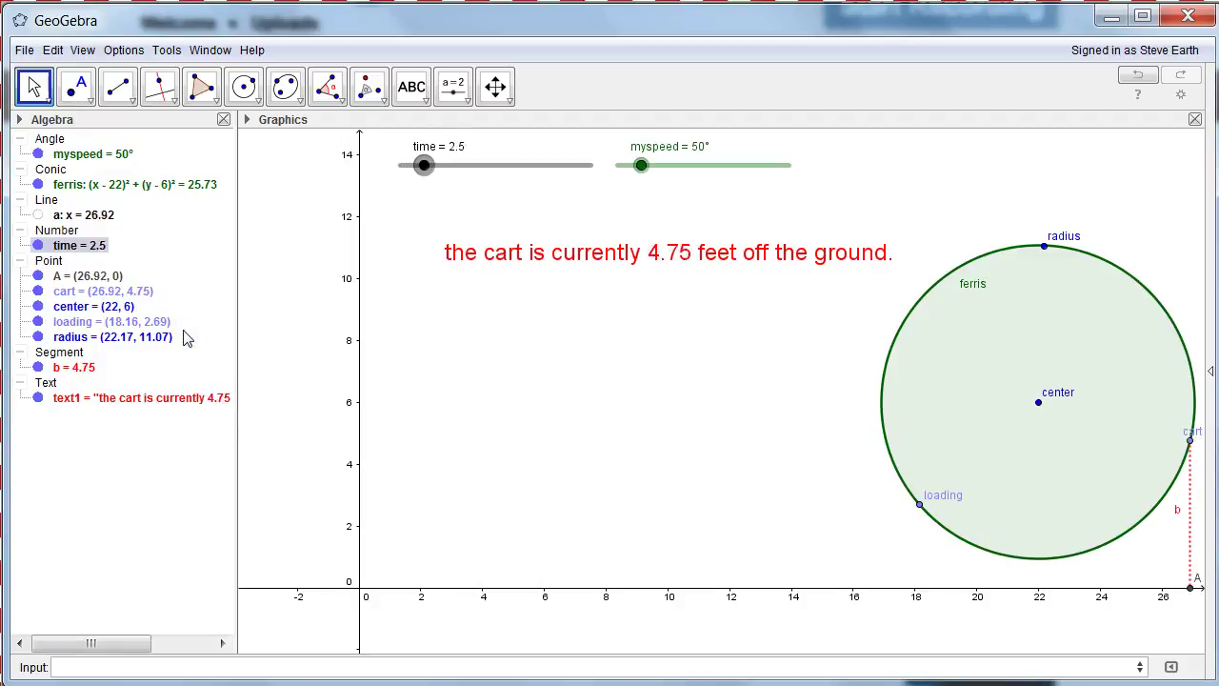